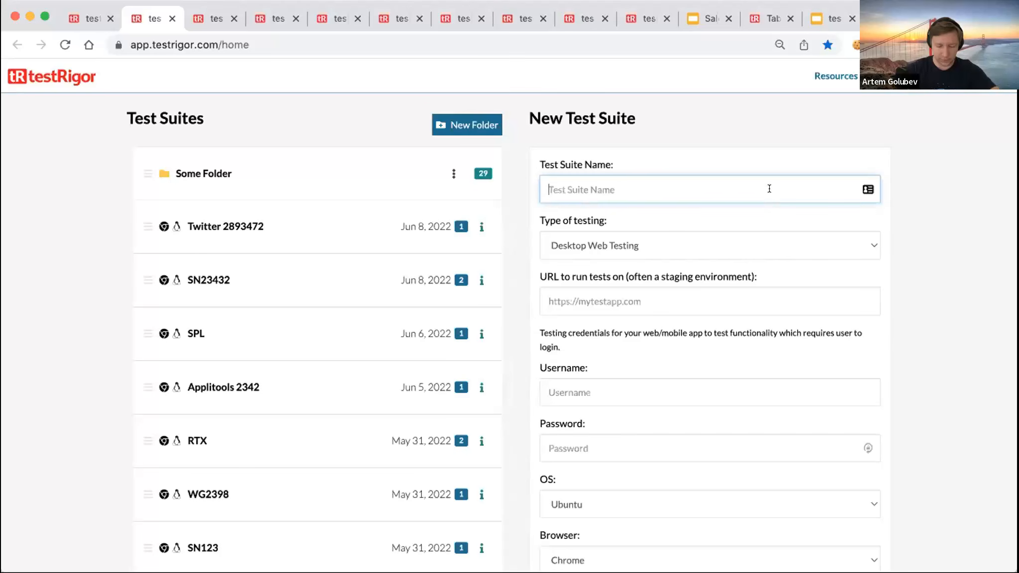
# - Name the suite 'Simple mobile test generation', Native and Hybrid Mobile, on Samsung Galaxy S20 (Android 11)
pyautogui.write('mobil')
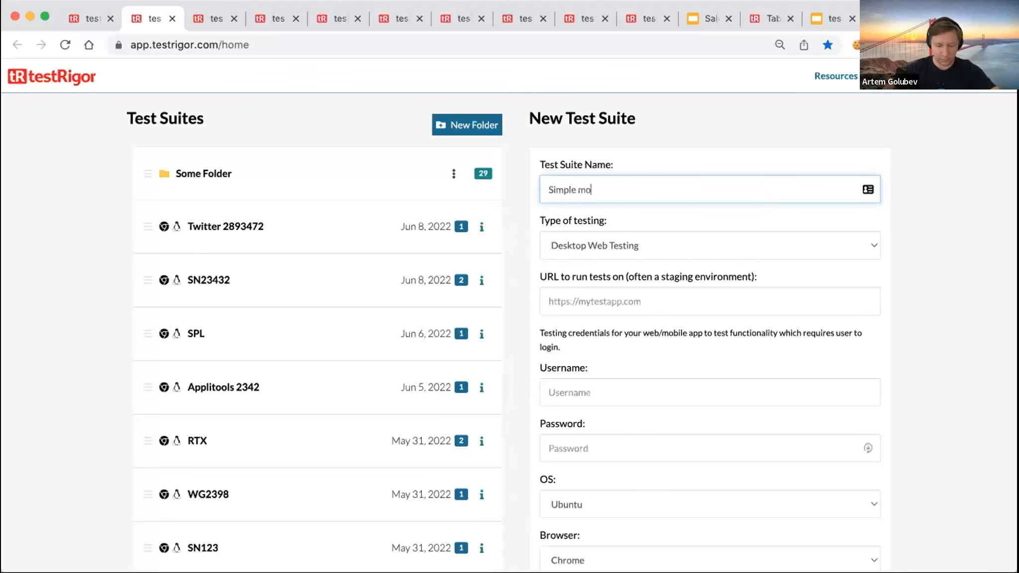
pyautogui.write('e te')
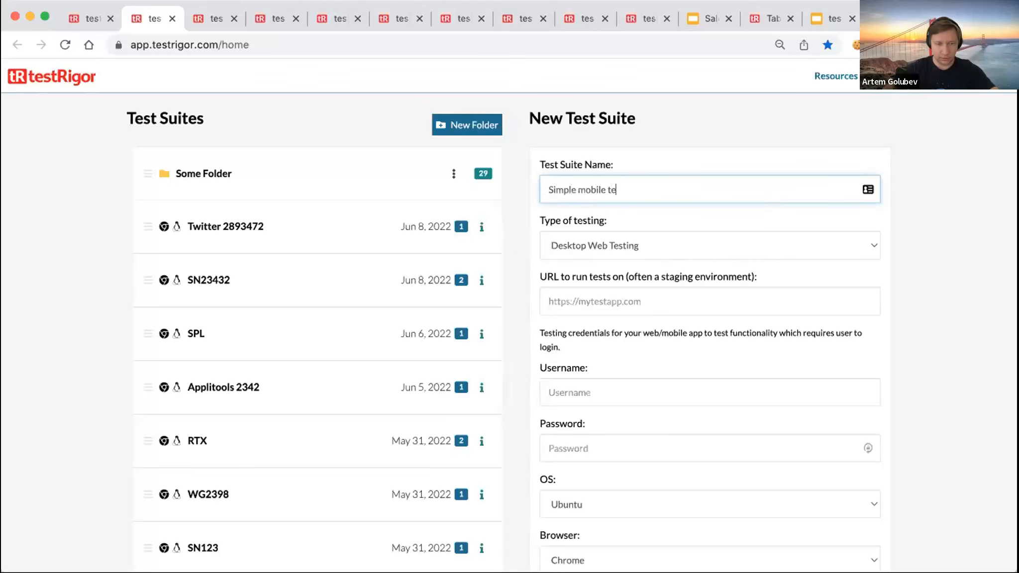
pyautogui.write('st generation')
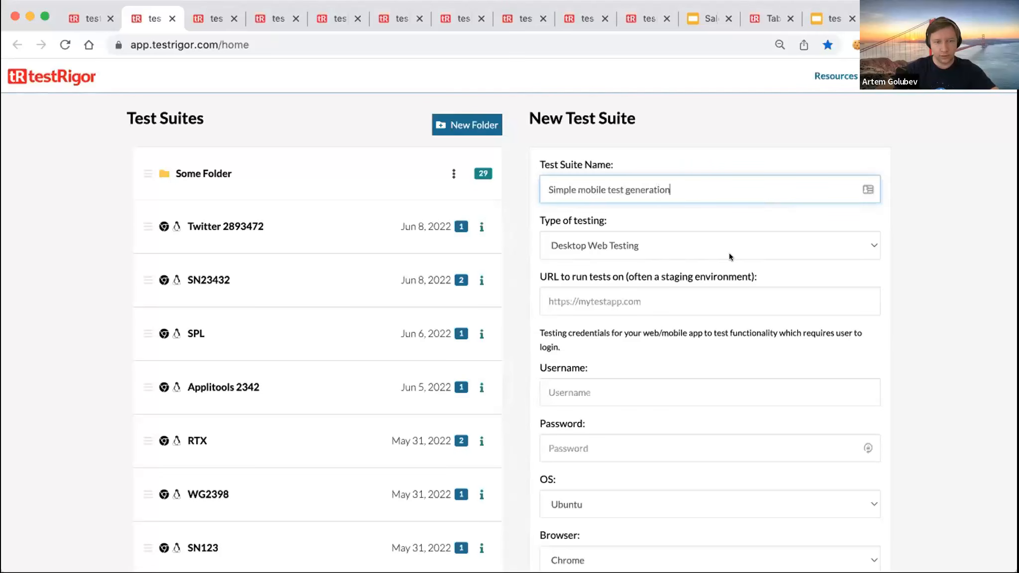
pyautogui.click(717, 245)
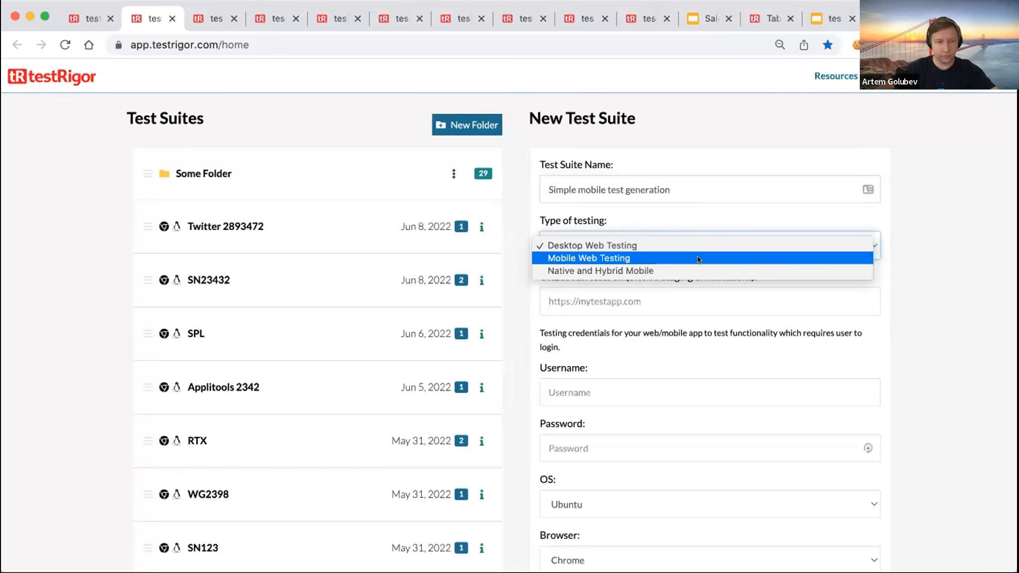
pyautogui.click(693, 269)
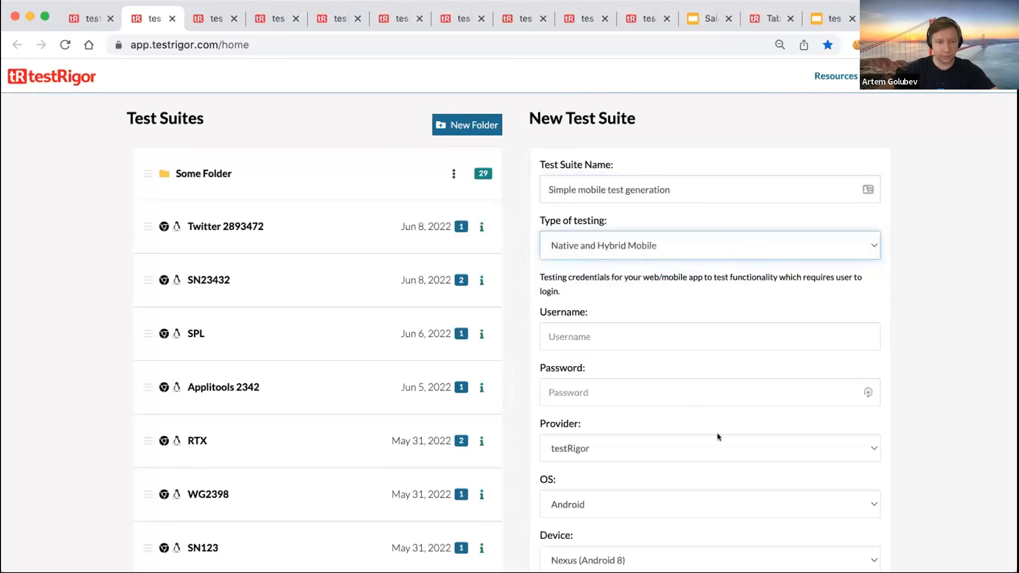
pyautogui.scroll(-5, 711, 435)
pyautogui.scroll(-3, 711, 436)
pyautogui.click(687, 339)
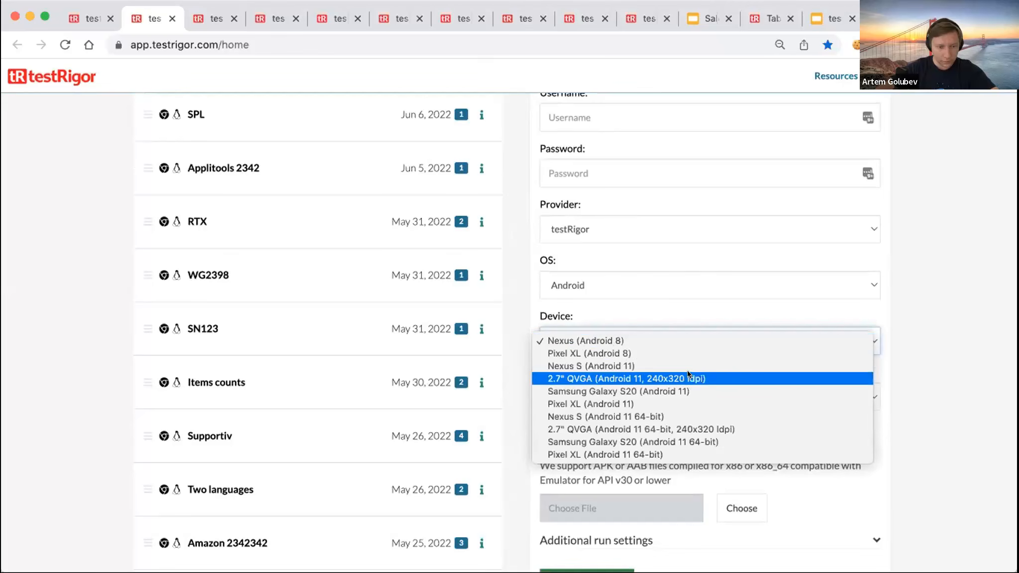
pyautogui.click(710, 390)
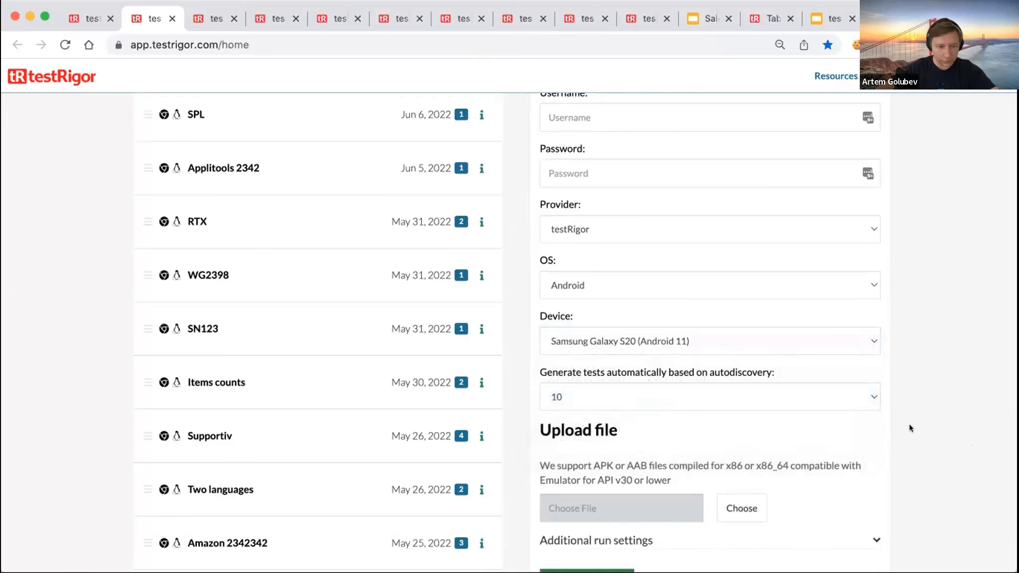
# - Upload sampleMobile.apk as the app file and create the suite
pyautogui.scroll(-3, 908, 424)
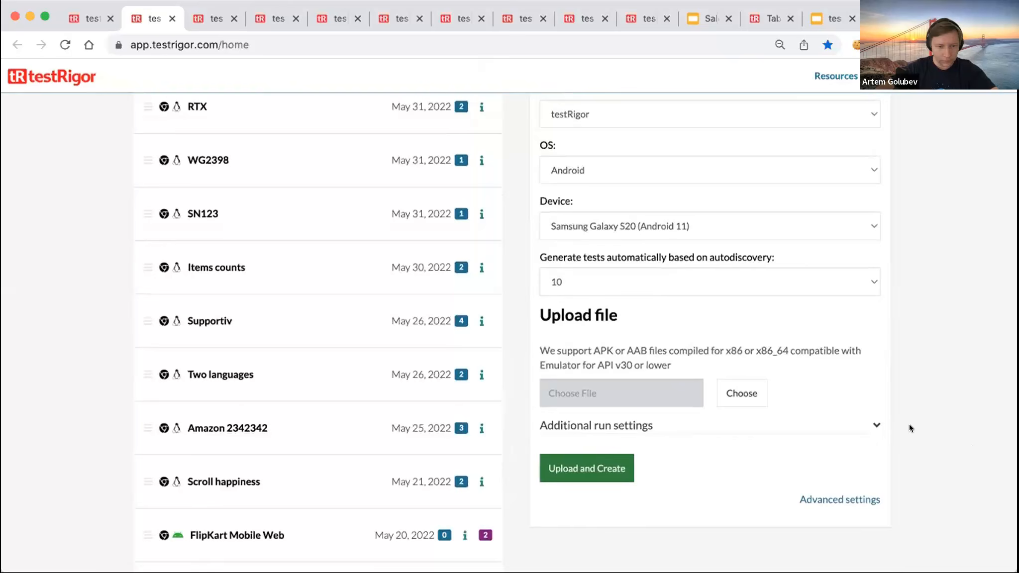
pyautogui.click(735, 391)
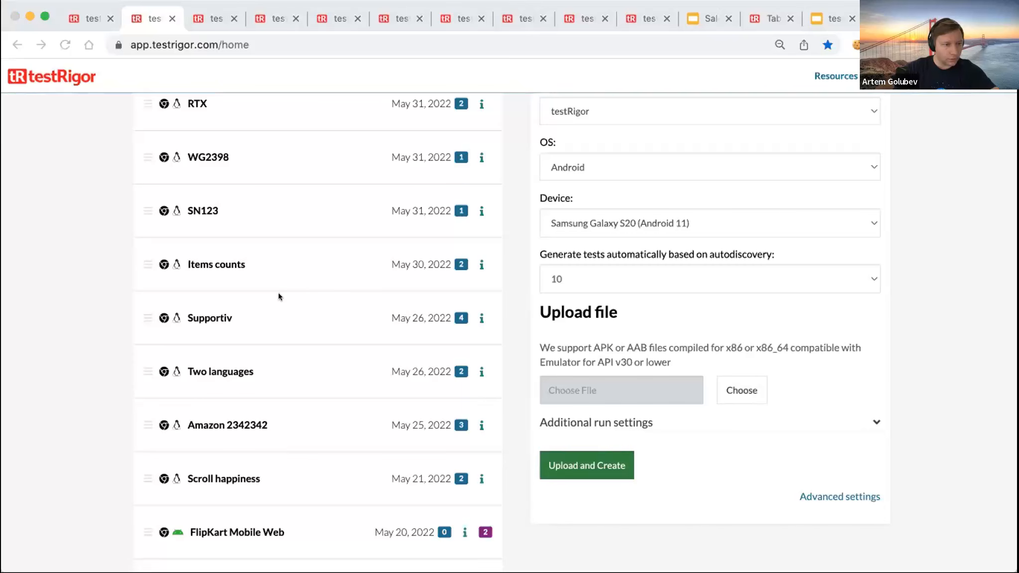
pyautogui.click(771, 409)
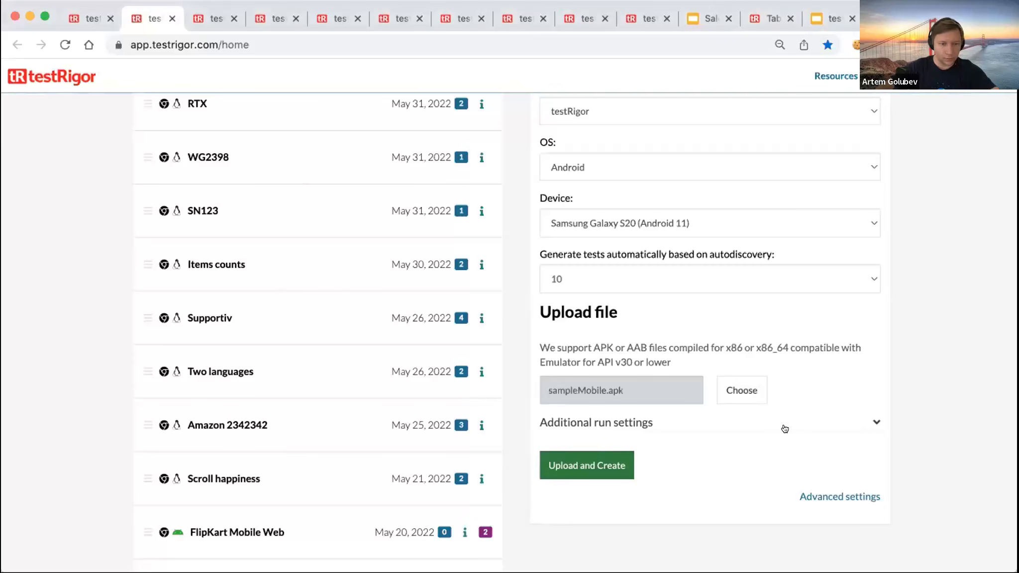
pyautogui.click(591, 465)
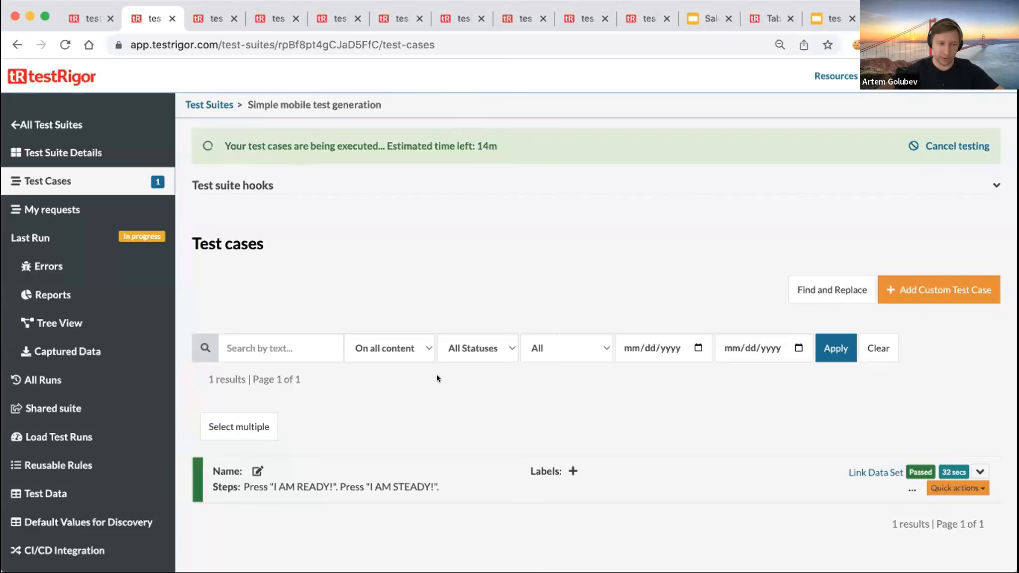
# - Expand the I AM READY and Press ABOUT test cases and review their screenshots
pyautogui.scroll(-1, 435, 374)
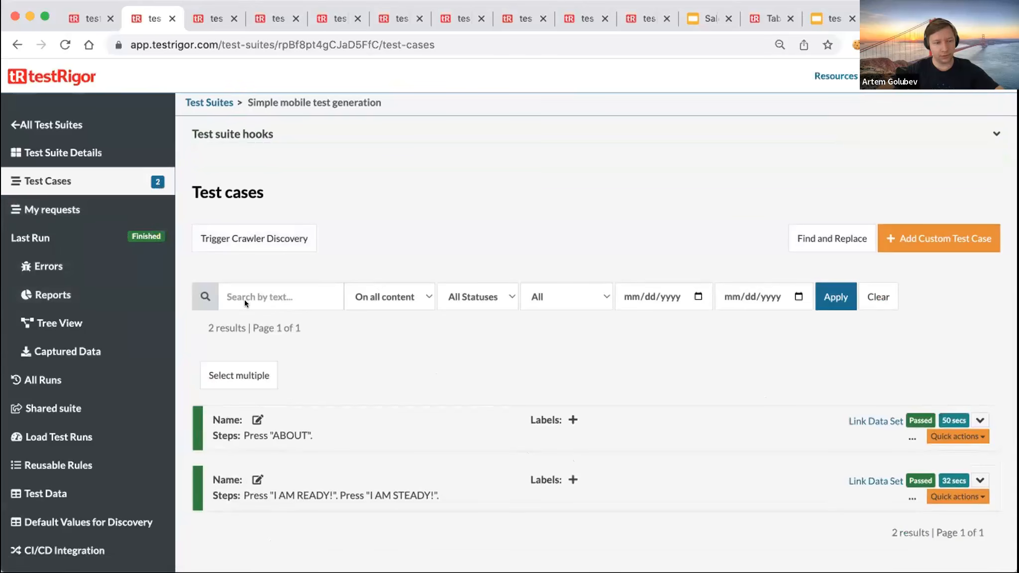
pyautogui.click(972, 482)
pyautogui.scroll(-5, 746, 432)
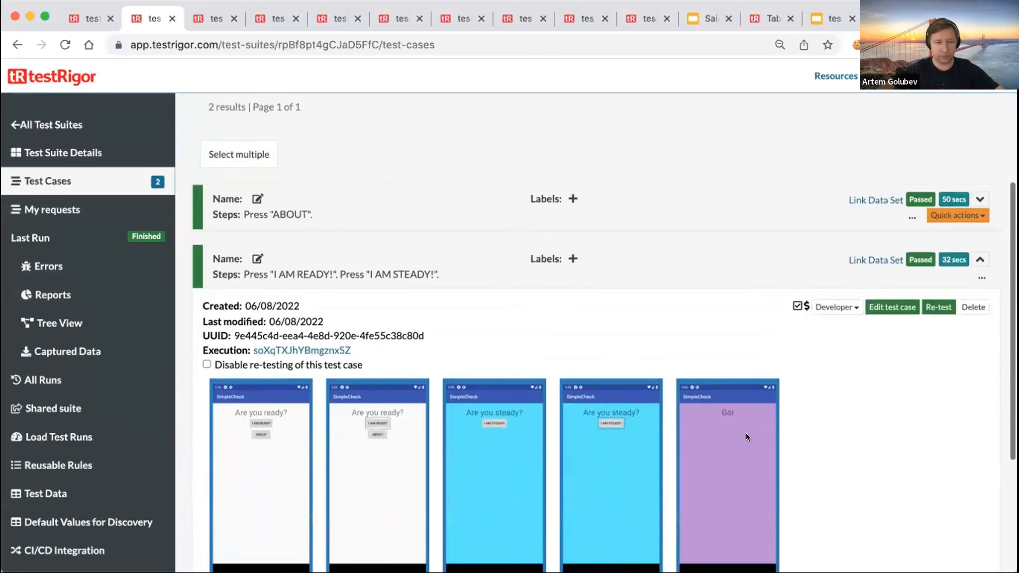
pyautogui.click(980, 156)
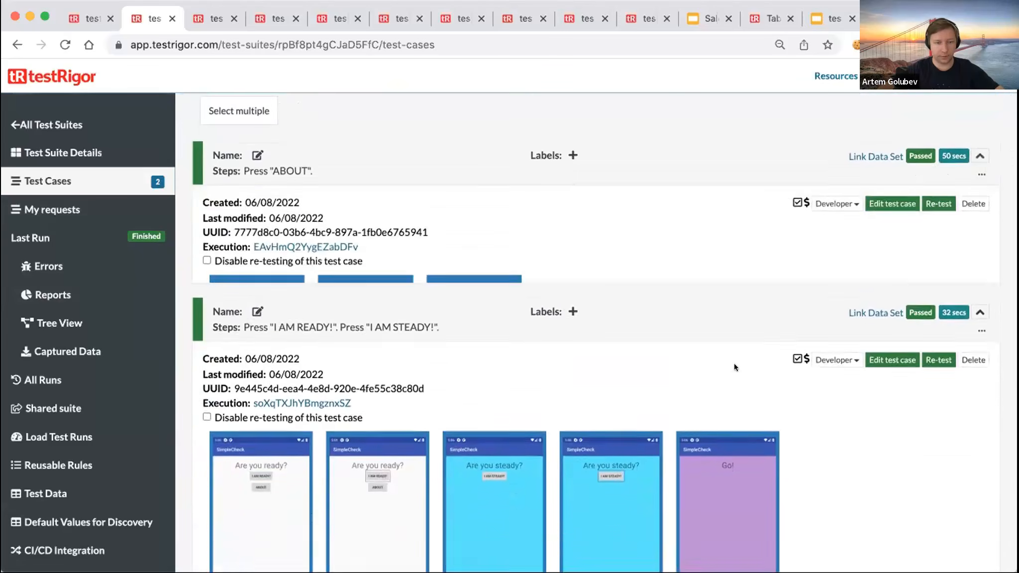
pyautogui.scroll(-5, 729, 399)
pyautogui.scroll(5, 726, 404)
pyautogui.scroll(-4, 729, 400)
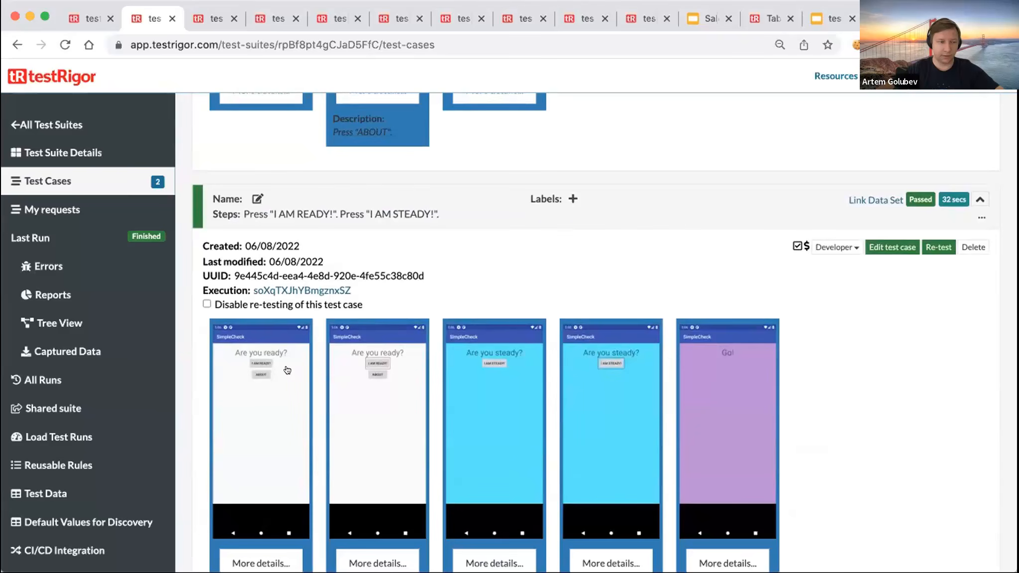
pyautogui.scroll(3, 452, 396)
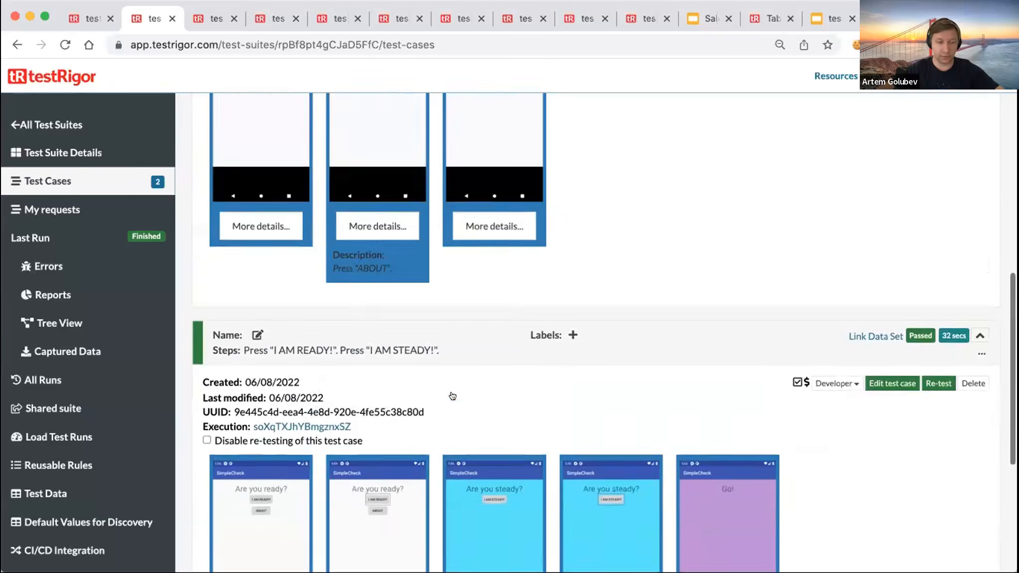
pyautogui.scroll(-7, 455, 394)
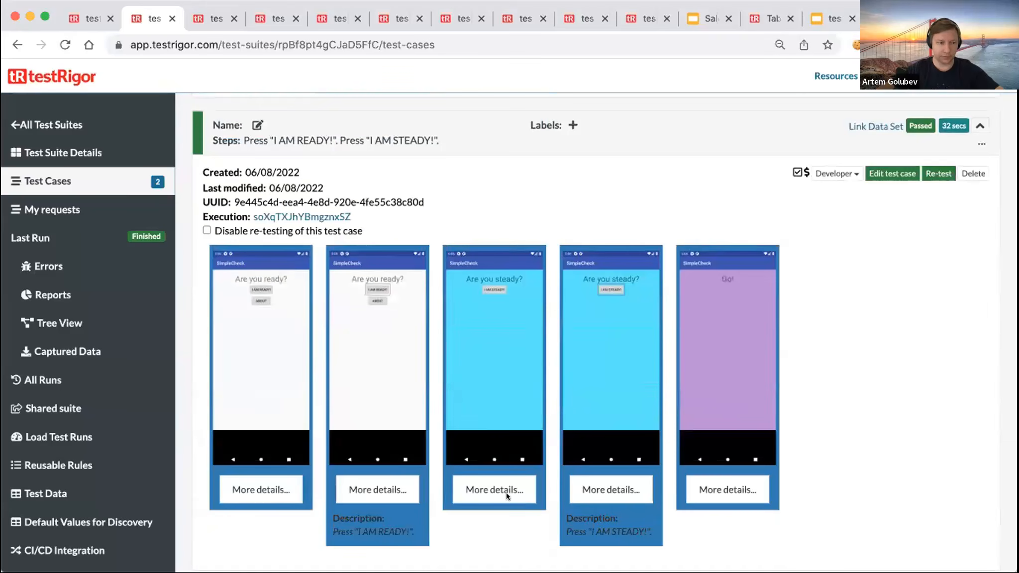
pyautogui.click(508, 494)
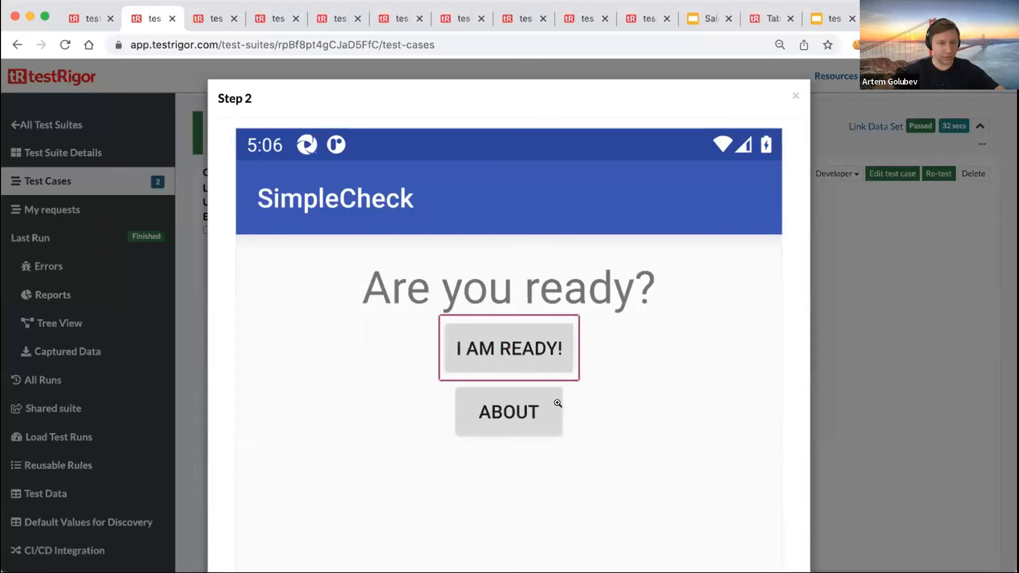
pyautogui.click(795, 94)
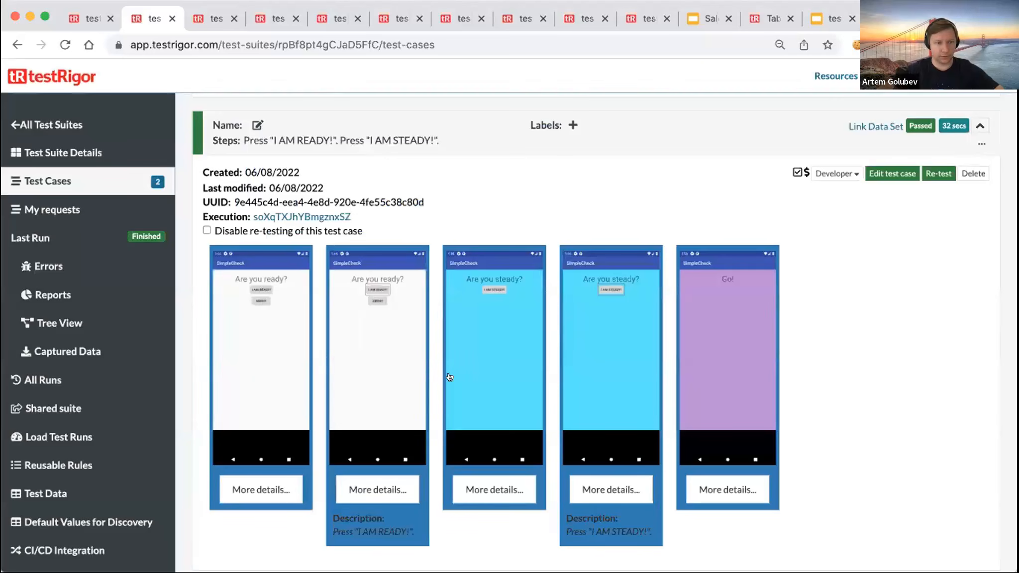
pyautogui.click(617, 375)
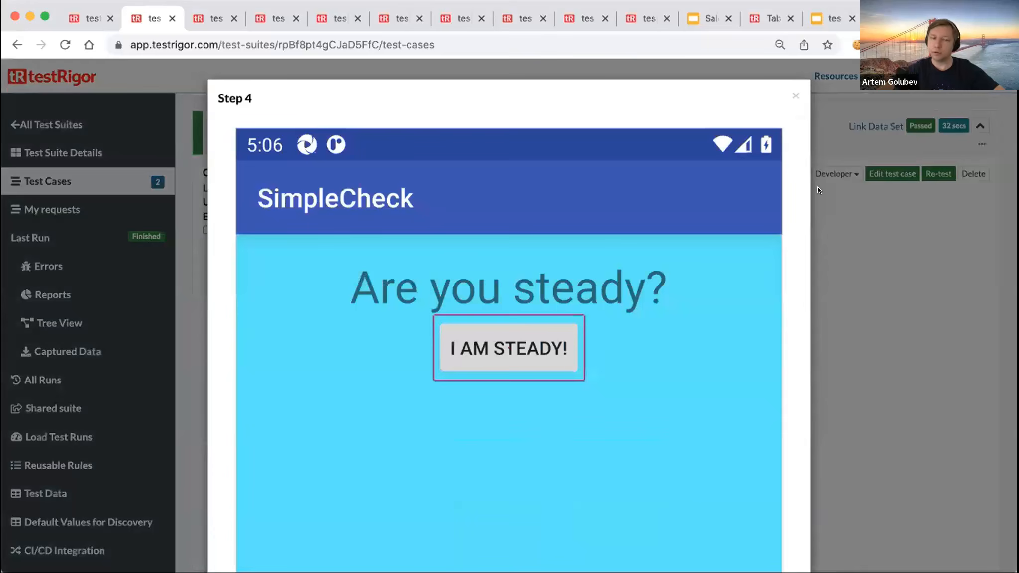
pyautogui.click(794, 93)
pyautogui.click(728, 298)
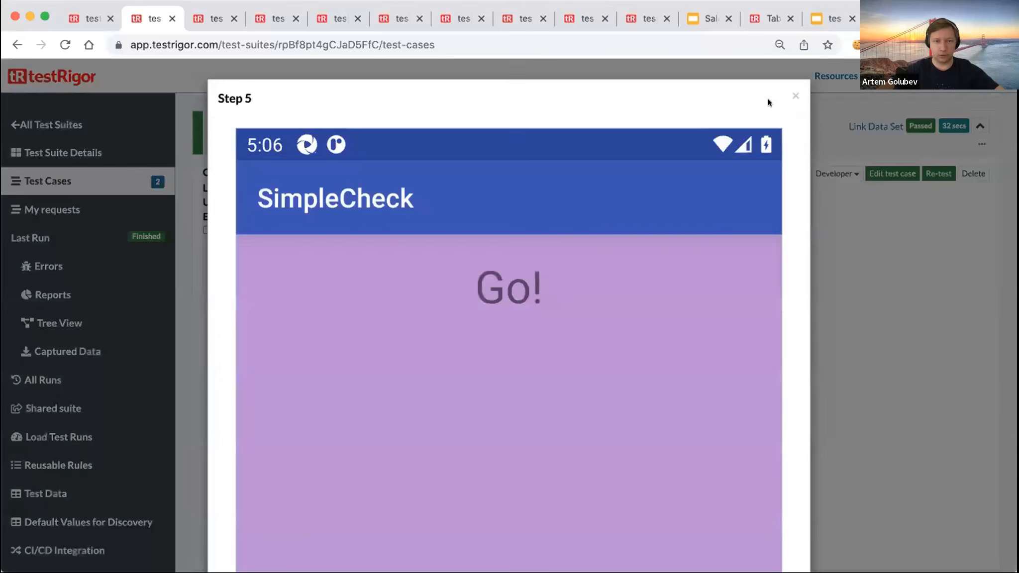
pyautogui.click(794, 95)
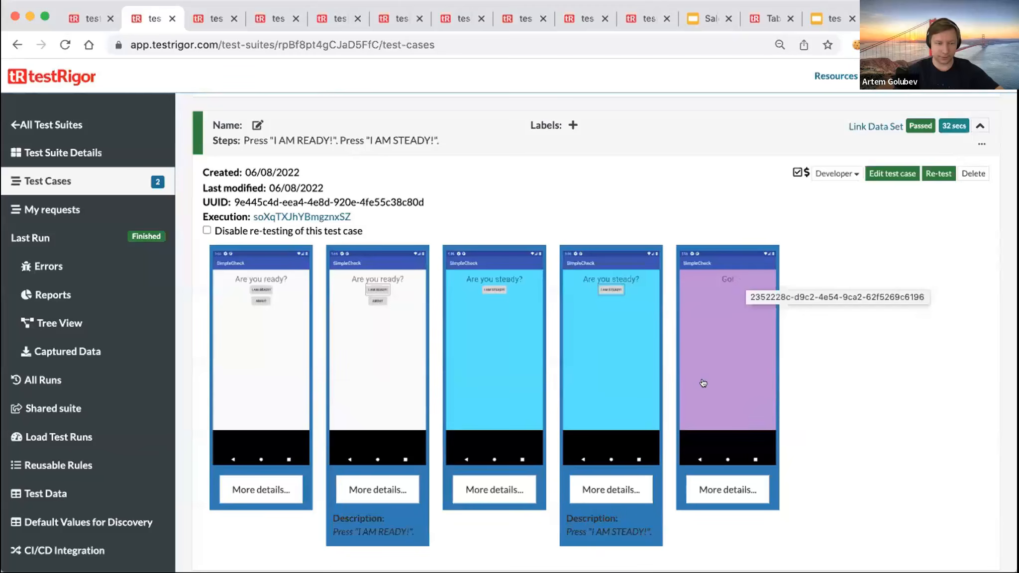
pyautogui.scroll(3, 703, 384)
pyautogui.scroll(5, 393, 222)
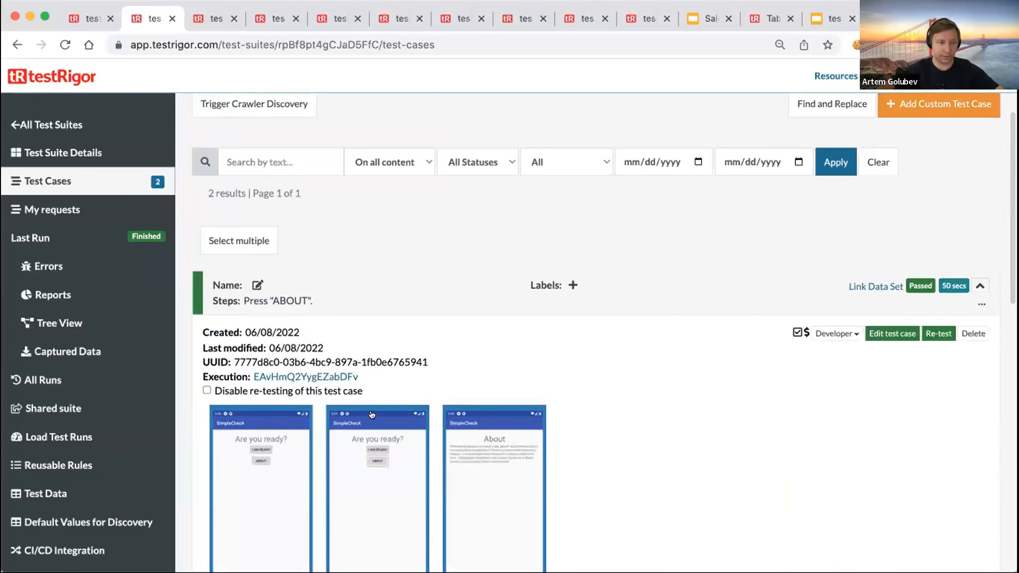
pyautogui.scroll(-2, 323, 406)
pyautogui.click(382, 400)
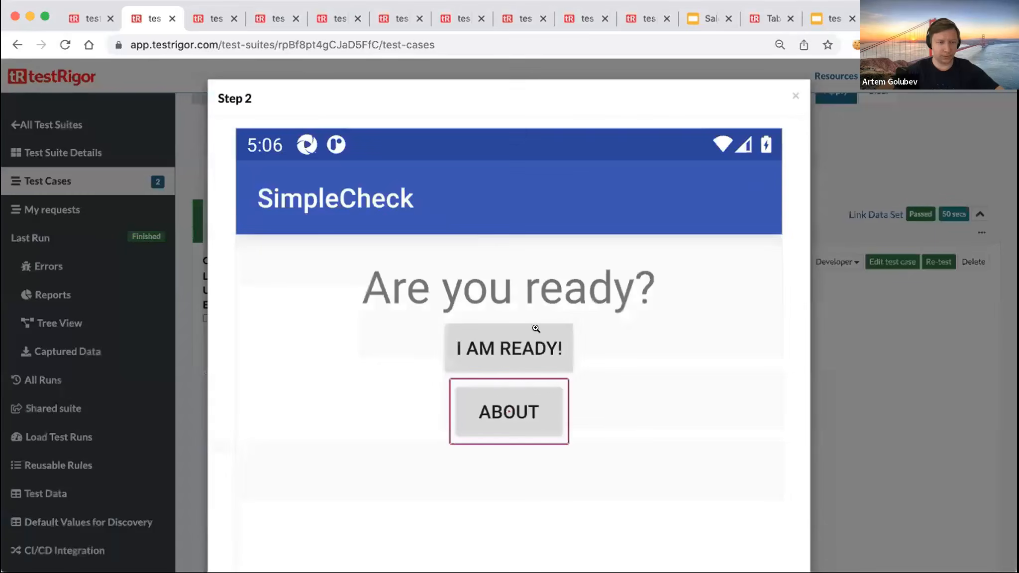
pyautogui.click(788, 102)
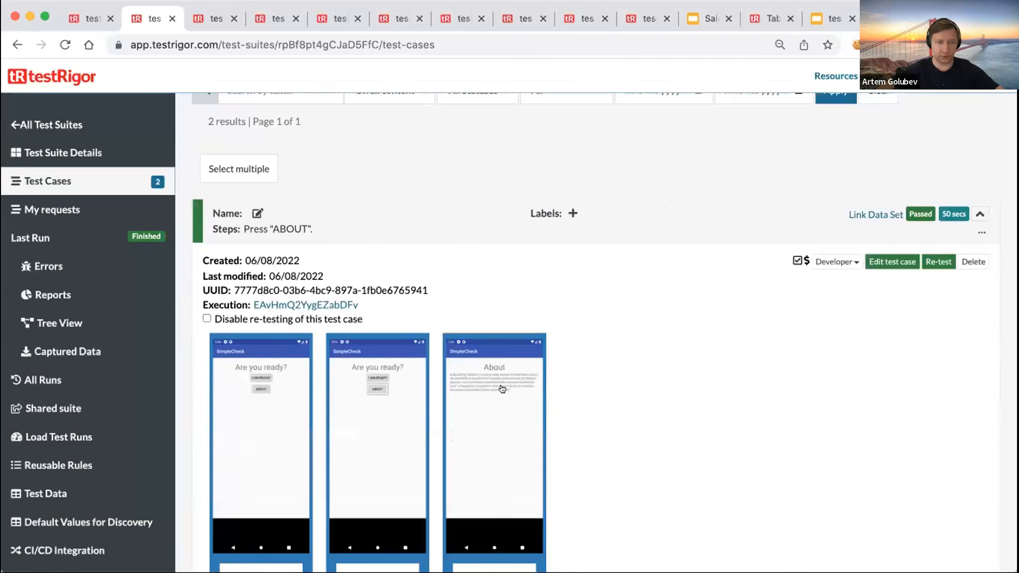
pyautogui.click(503, 387)
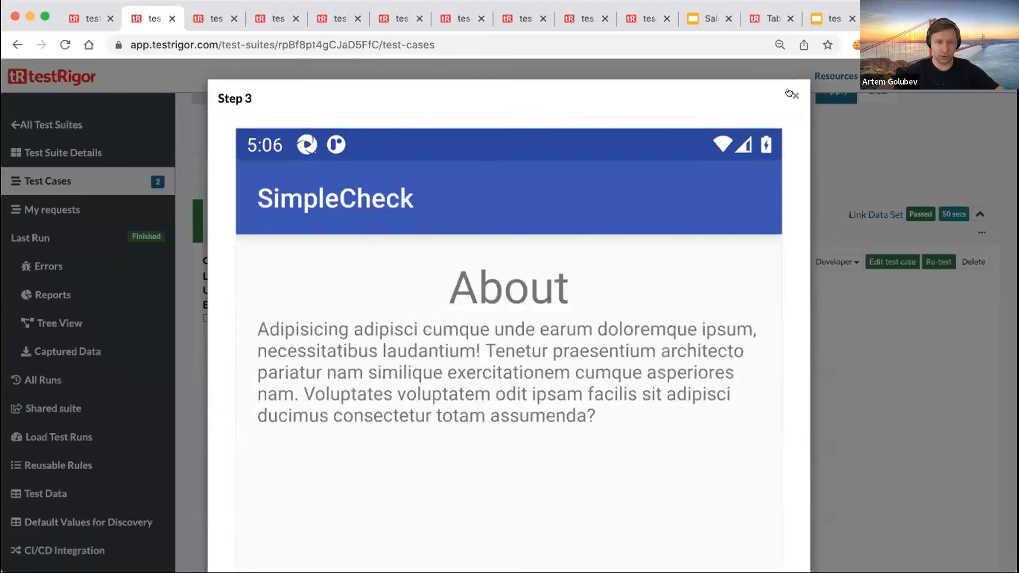
pyautogui.click(788, 93)
pyautogui.scroll(-7, 685, 430)
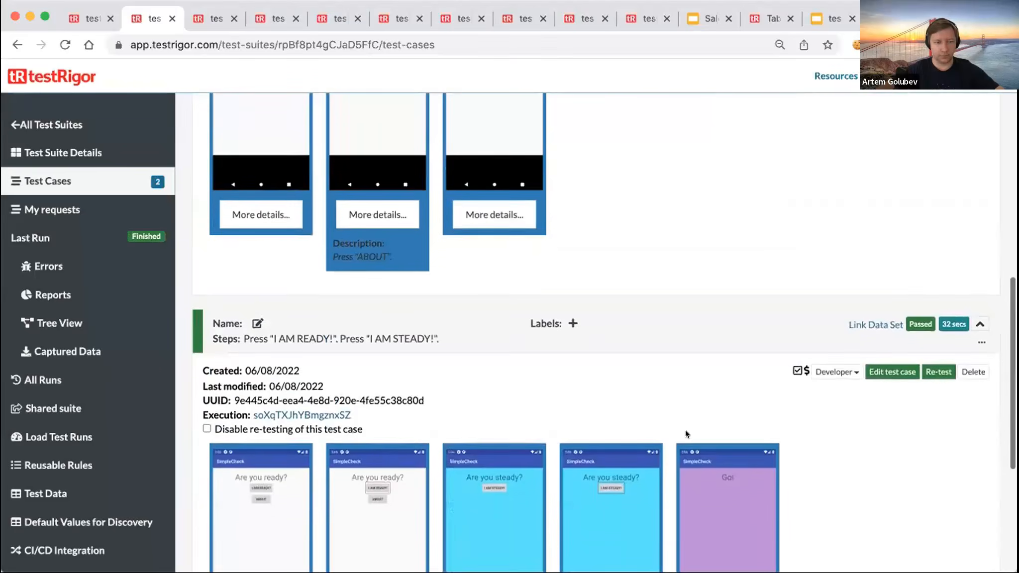
pyautogui.scroll(-3, 685, 429)
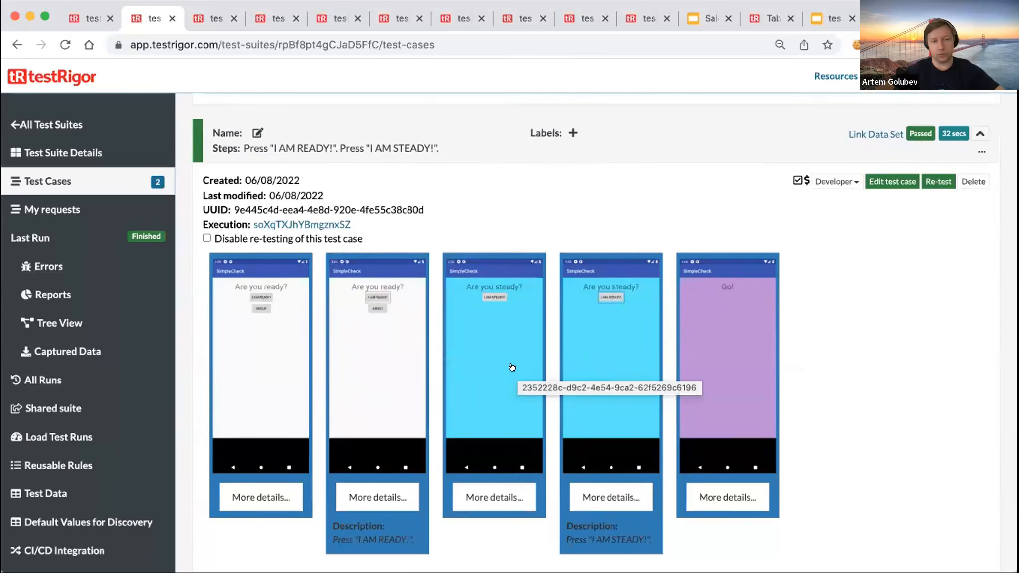
pyautogui.scroll(6, 512, 367)
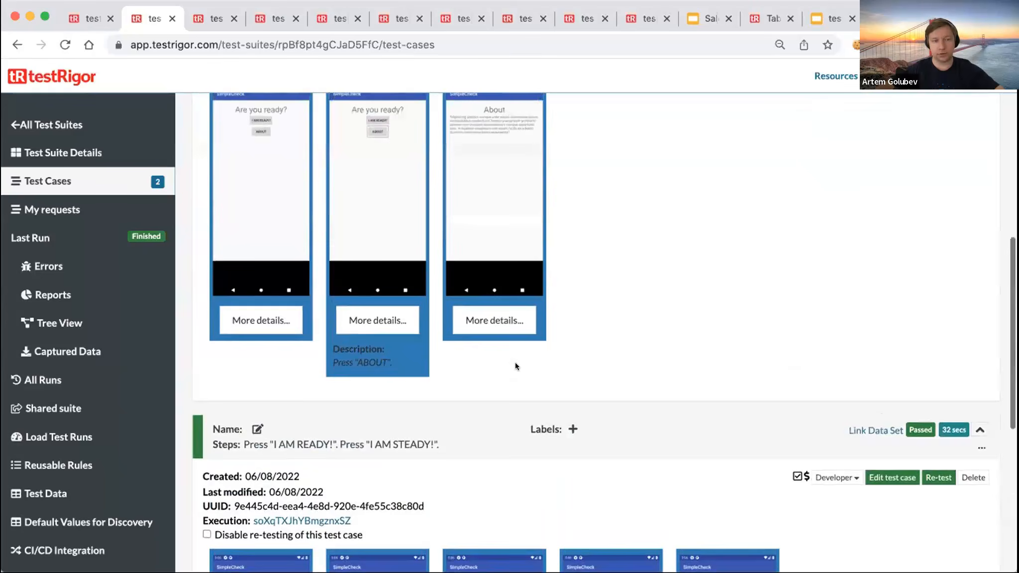
pyautogui.scroll(7, 516, 367)
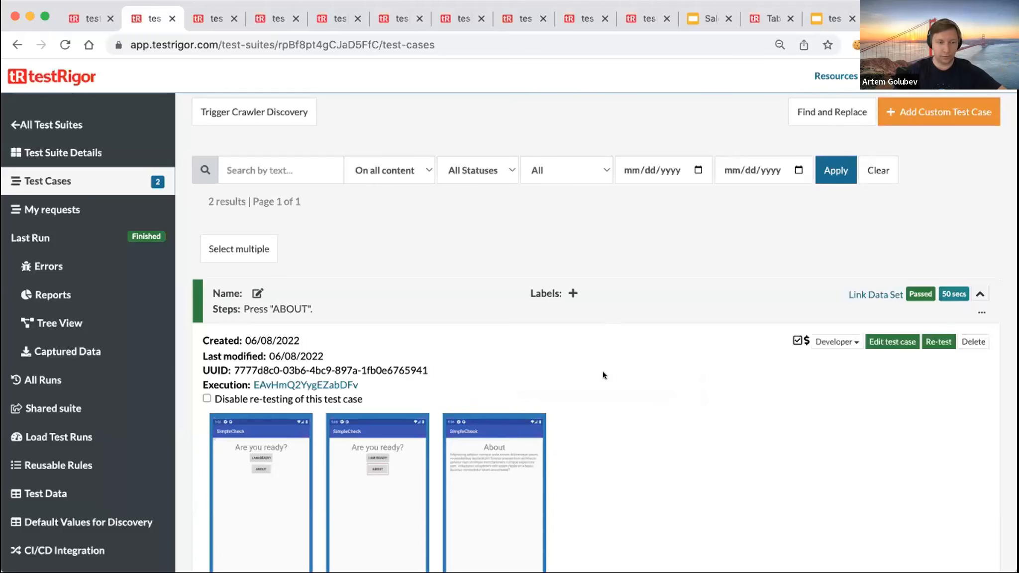
pyautogui.scroll(-10, 602, 372)
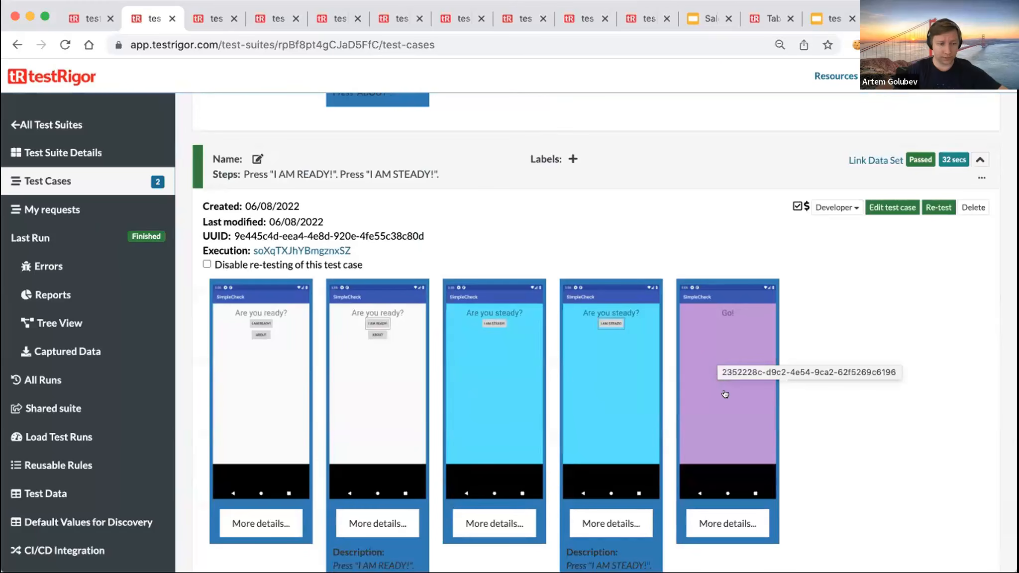
pyautogui.scroll(10, 724, 394)
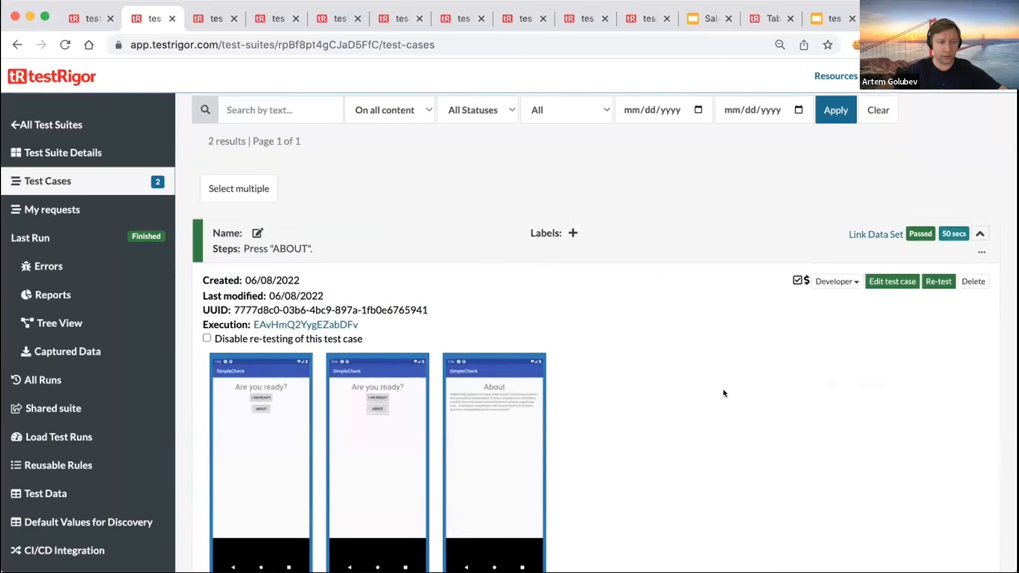
pyautogui.scroll(-7, 725, 394)
pyautogui.scroll(11, 725, 394)
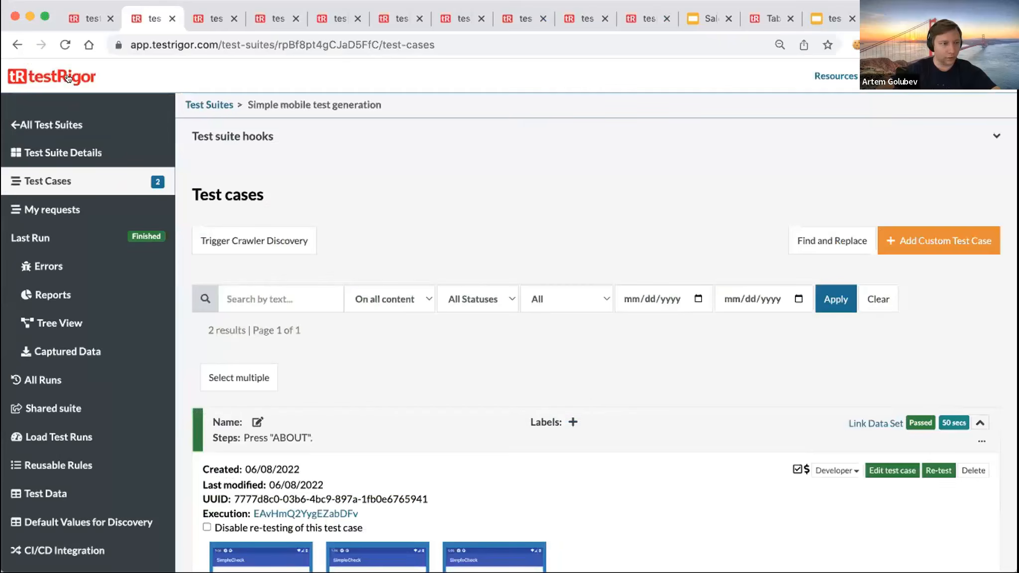
# - Open the testRigor home page in a new browser tab
pyautogui.rightClick(68, 77)
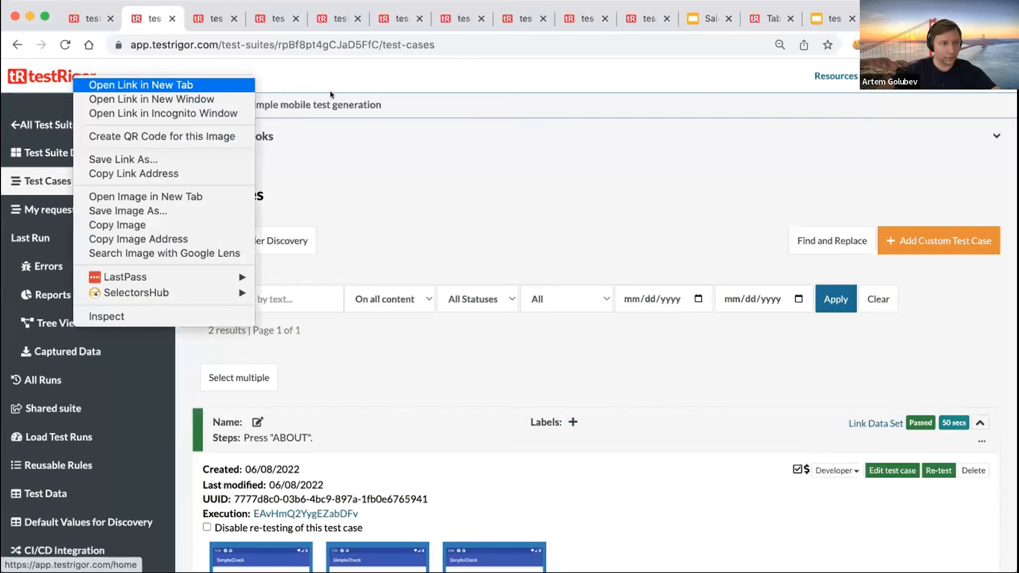
pyautogui.click(85, 84)
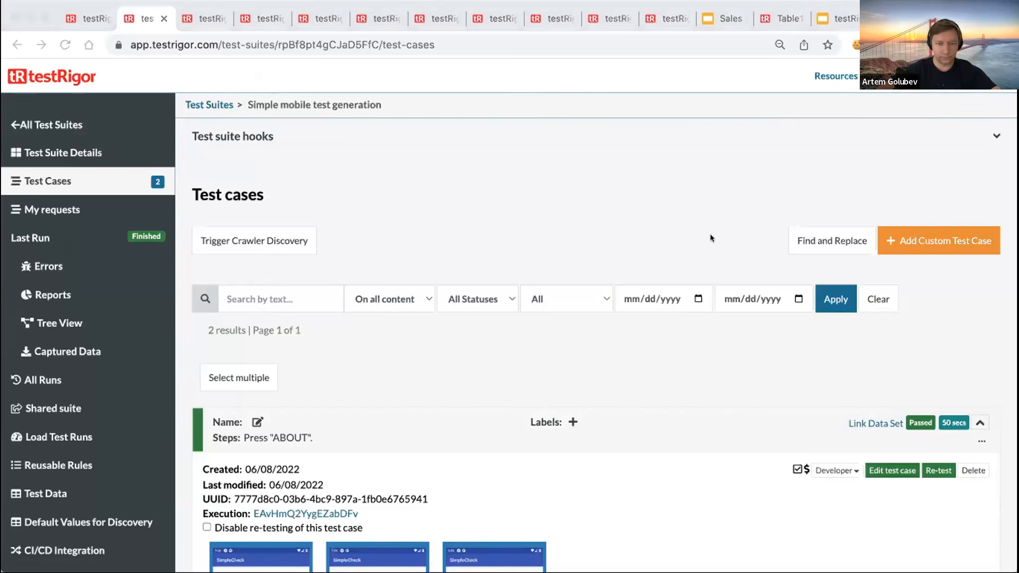
pyautogui.click(199, 19)
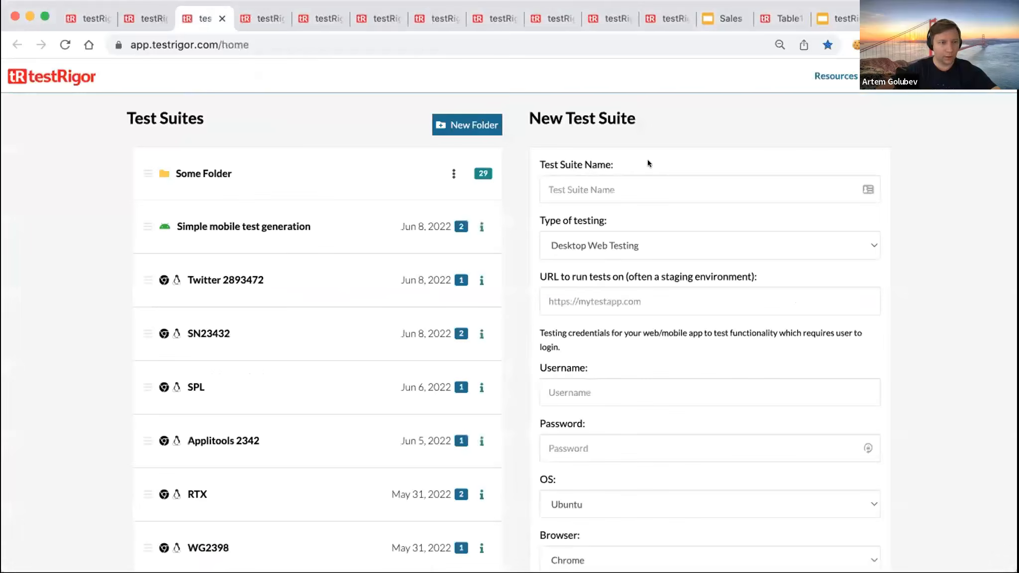
pyautogui.click(649, 174)
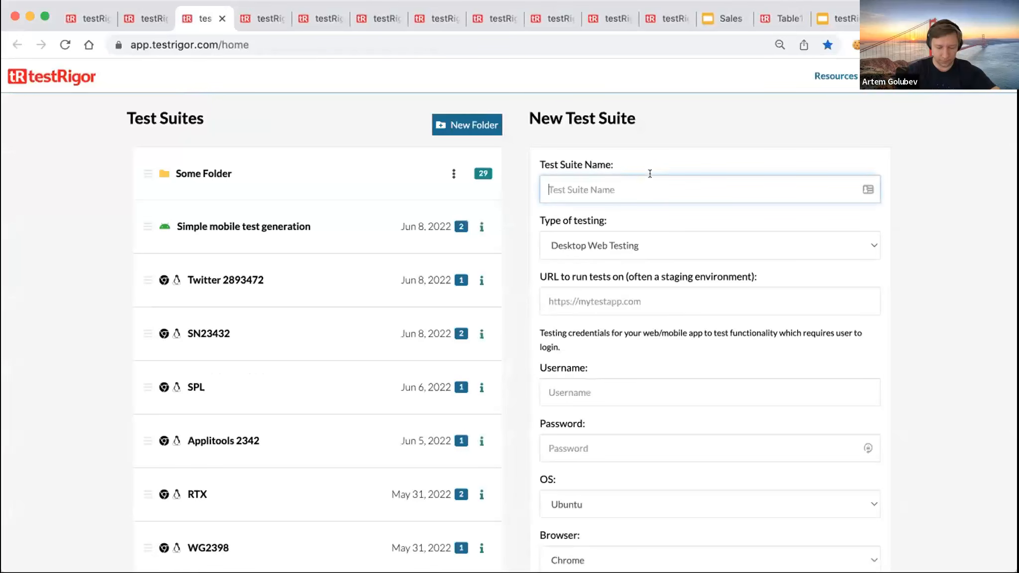
pyautogui.write('Test')
pyautogui.press('BackSpace')
pyautogui.press('BackSpace')
pyautogui.press('BackSpace')
pyautogui.press('BackSpace')
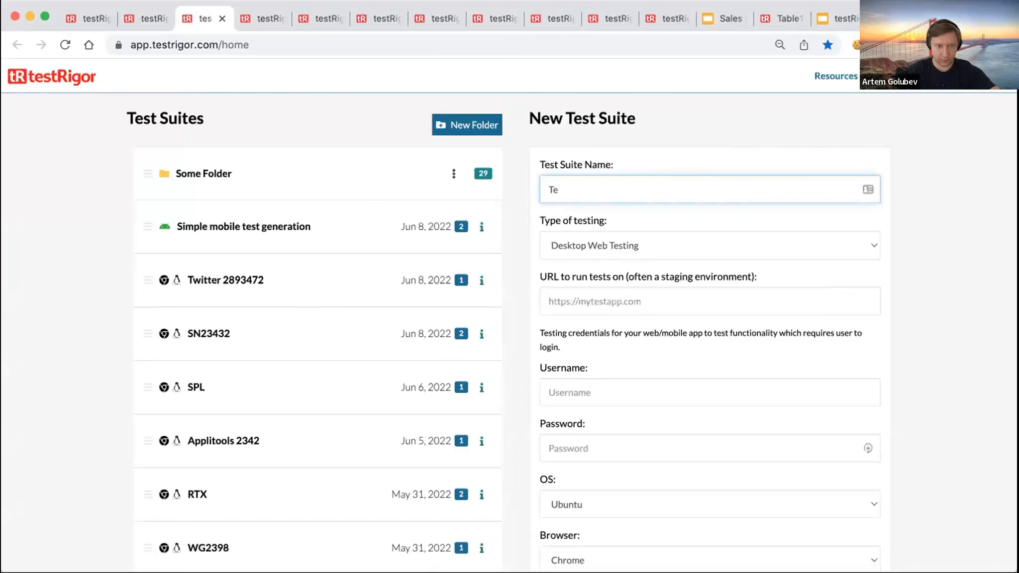
pyautogui.write('Automatic tests')
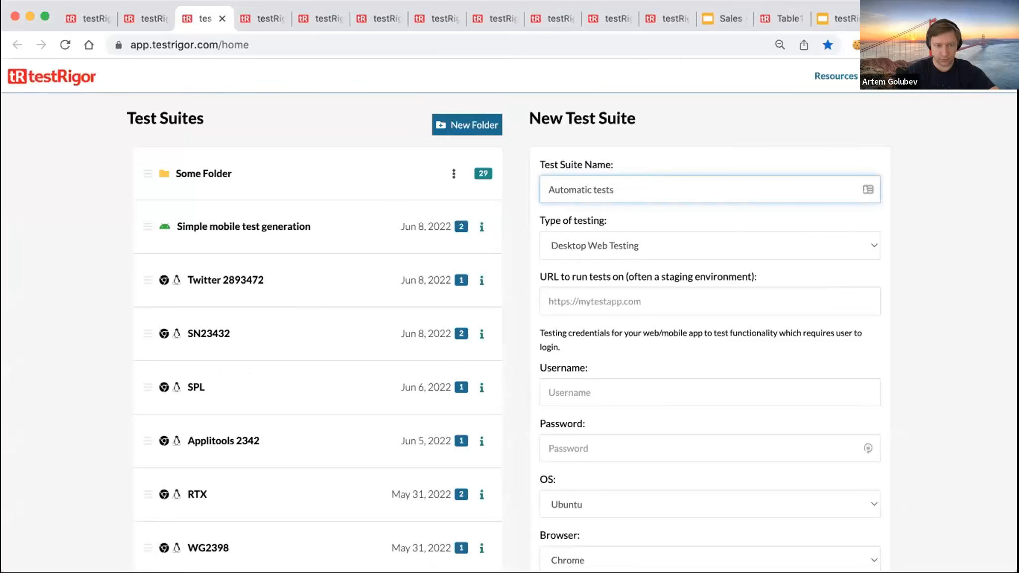
pyautogui.click(636, 298)
pyautogui.write('http://r4d4.info/form-button-label')
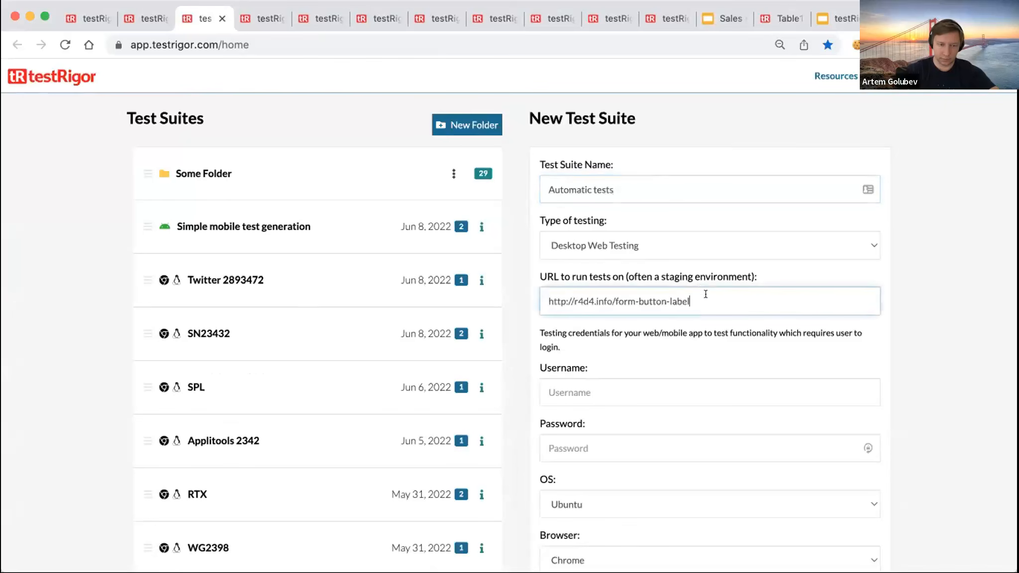
pyautogui.scroll(-5, 647, 422)
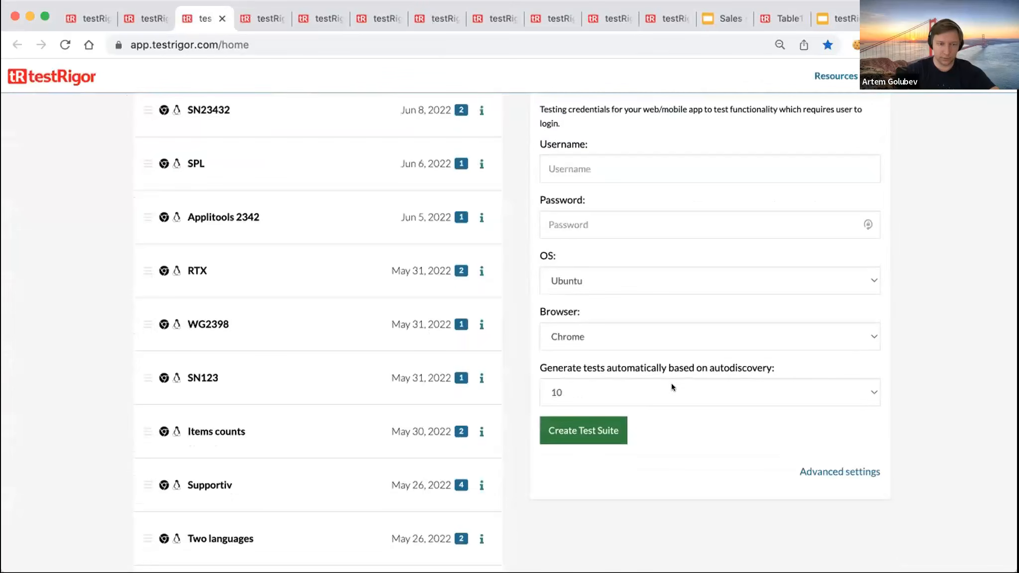
pyautogui.click(620, 430)
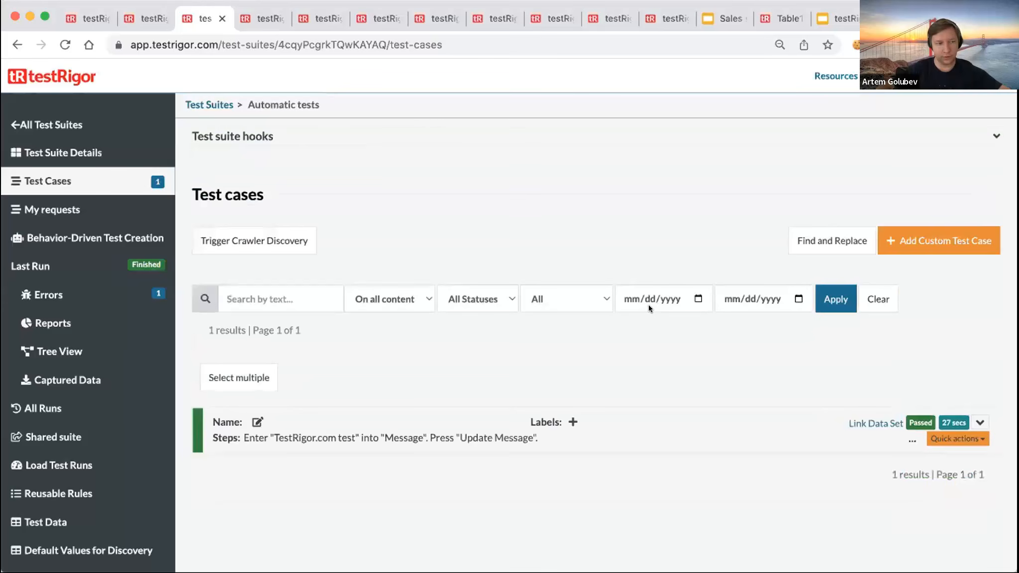
# - Expand the generated test case and view its step 2 screenshot full size
pyautogui.click(979, 422)
pyautogui.scroll(-3, 676, 353)
pyautogui.scroll(-3, 677, 358)
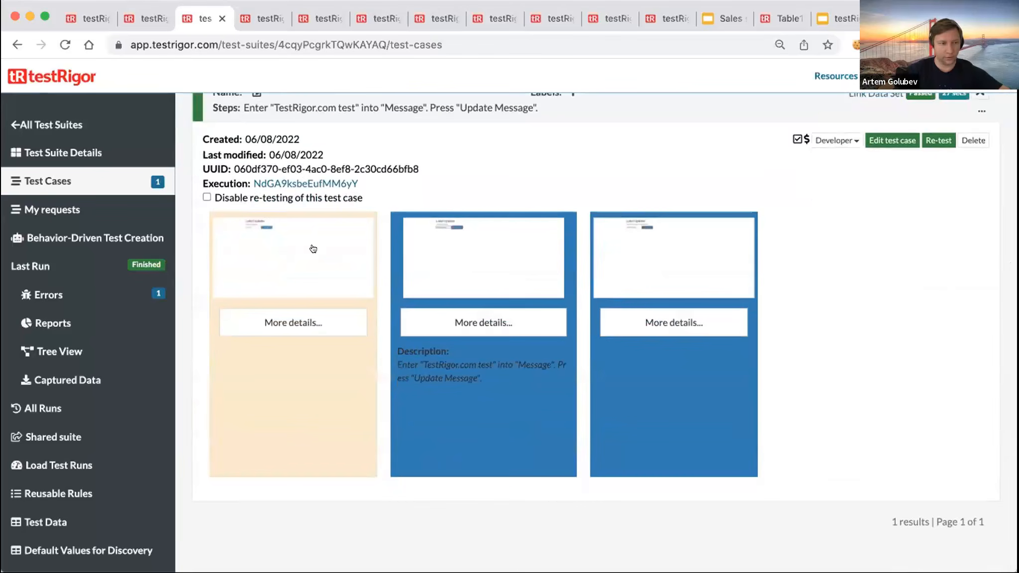
pyautogui.click(478, 253)
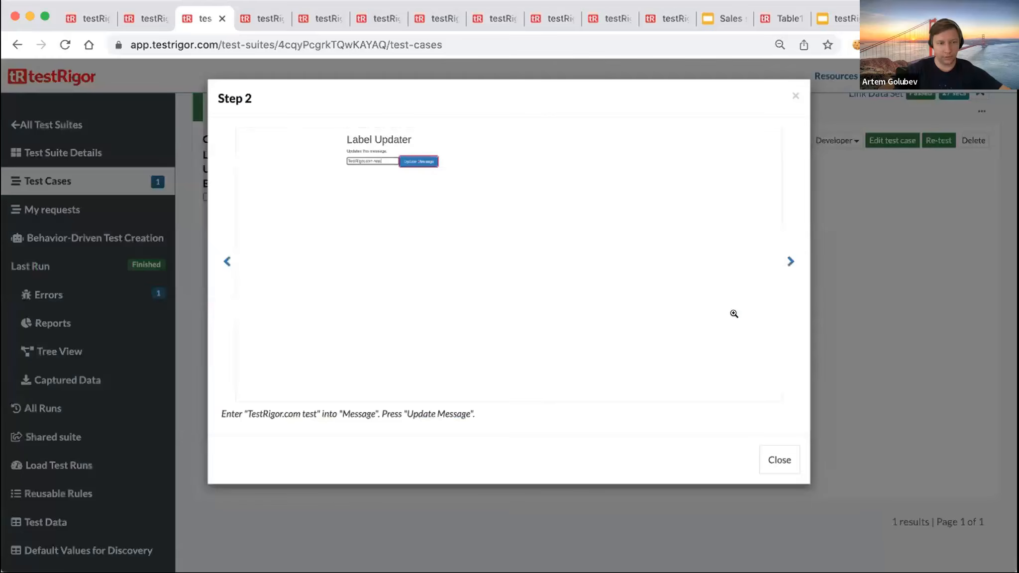
pyautogui.click(399, 183)
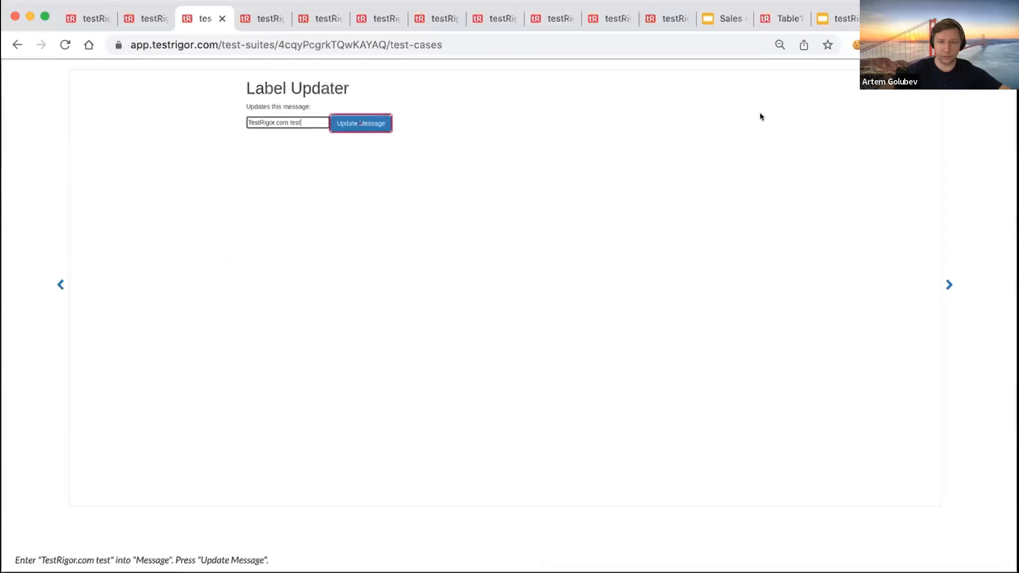
pyautogui.click(360, 123)
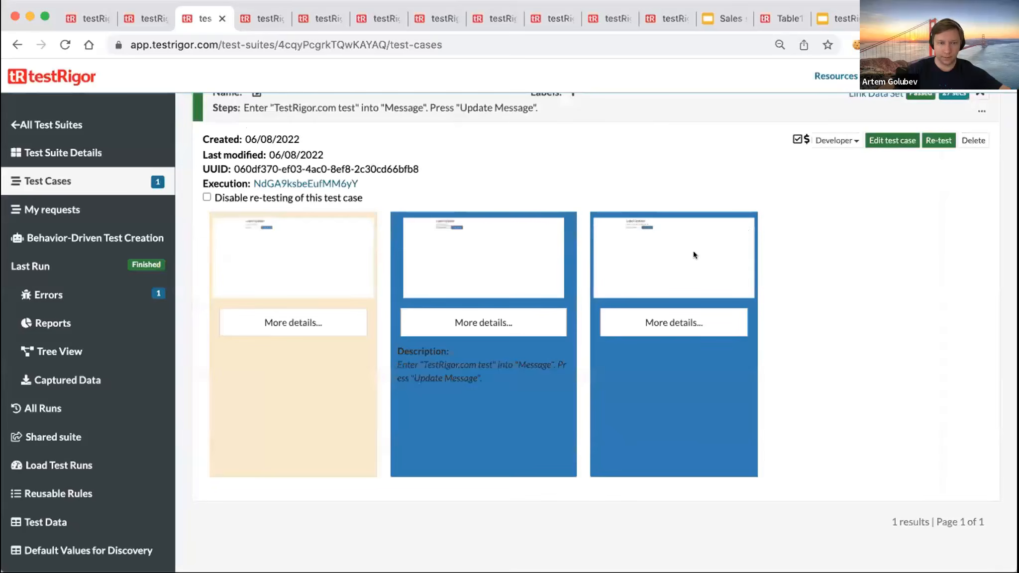
# - View the step 3 screenshot full size, then collapse the test case
pyautogui.click(694, 254)
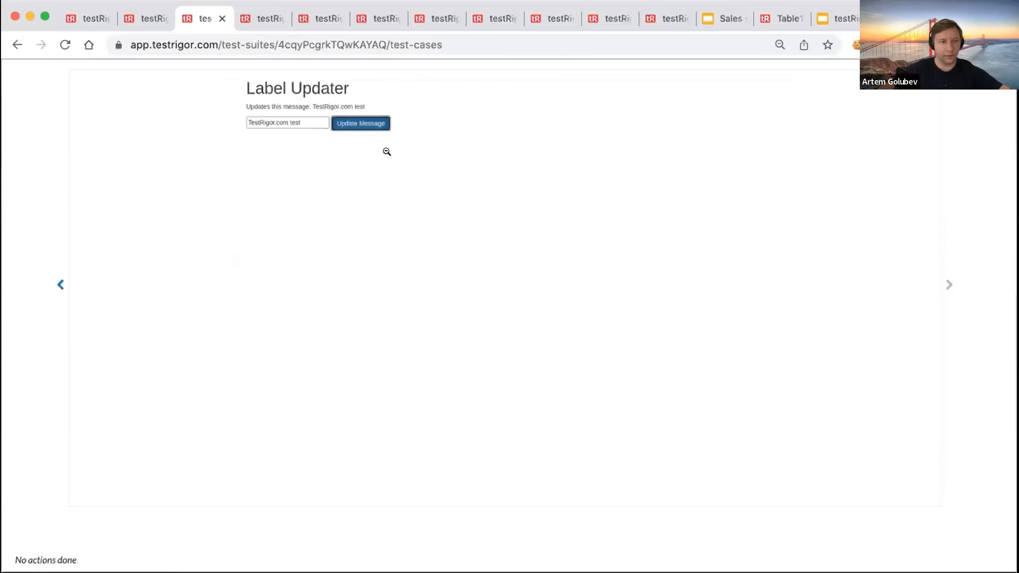
pyautogui.click(387, 152)
pyautogui.click(848, 250)
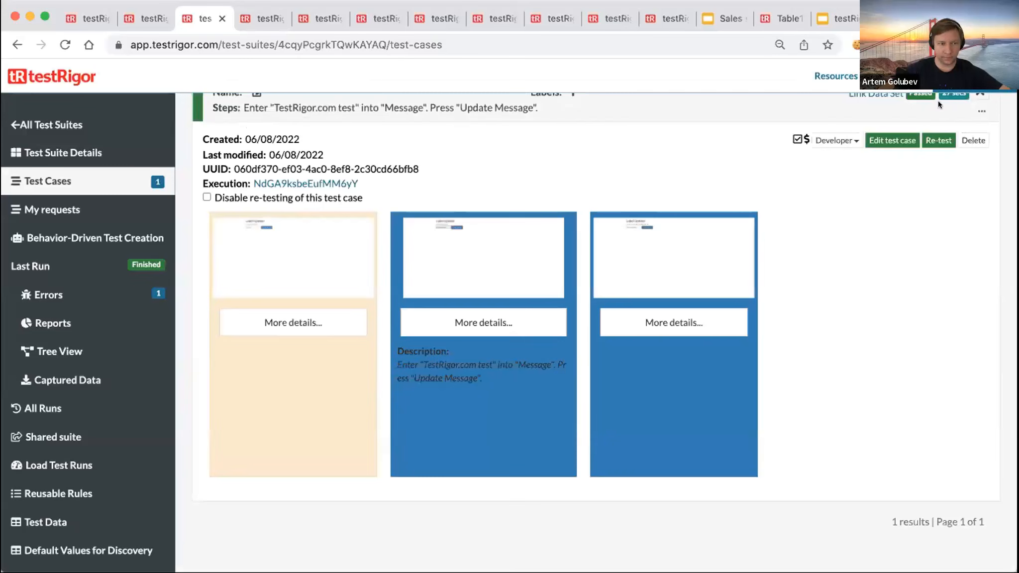
pyautogui.scroll(3, 961, 167)
pyautogui.click(978, 202)
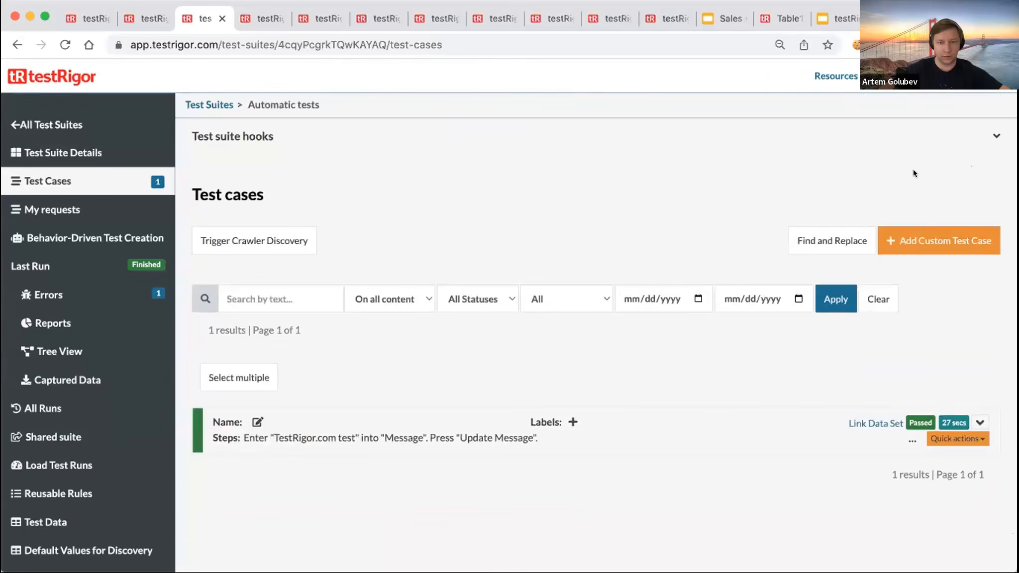
# - On r4d4.info/form-button-label, enter 'sdfdsfsdf' in Message and update the label
pyautogui.press('super+t')
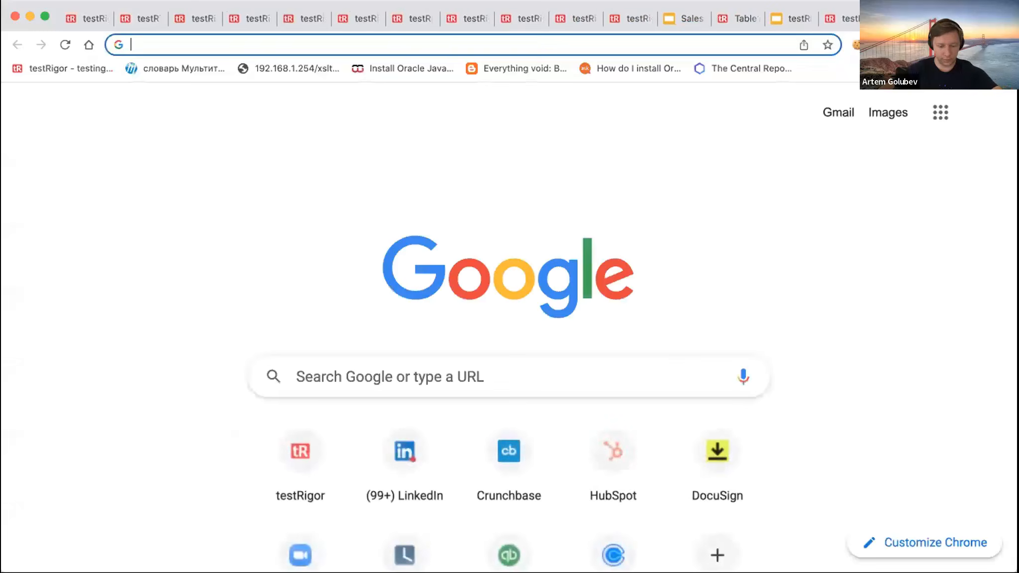
pyautogui.write('http://r4d4.info/form-button-label-bad')
pyautogui.moveTo(306, 44); pyautogui.dragTo(399, 45)
pyautogui.press('BackSpace')
pyautogui.press('Return')
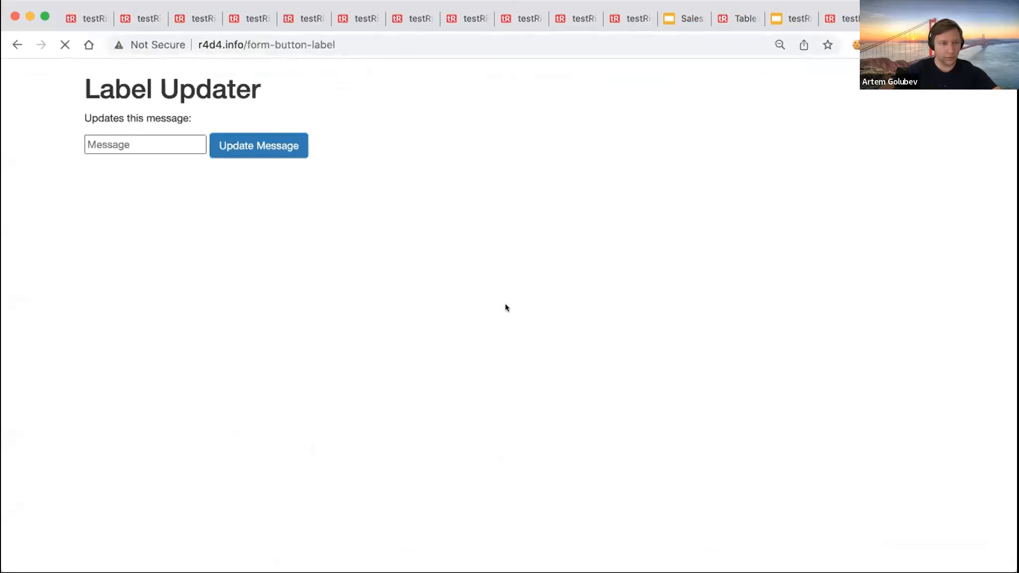
pyautogui.click(184, 149)
pyautogui.write('sdfdsfsdf')
pyautogui.click(234, 146)
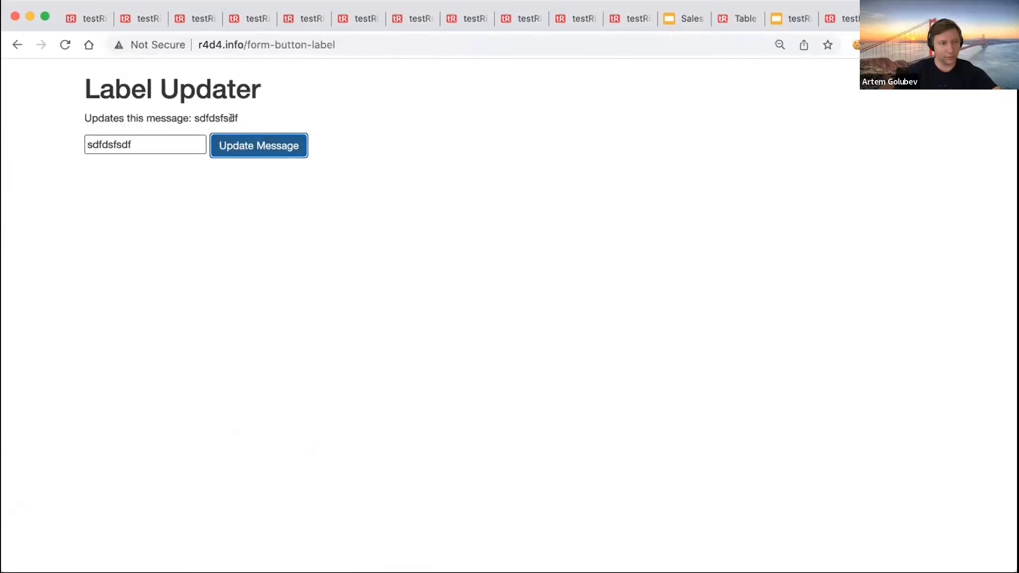
# - On form-button-label-bad, enter 'sdfsdfdsfsf' in Message and try updating the label
pyautogui.press('super+t')
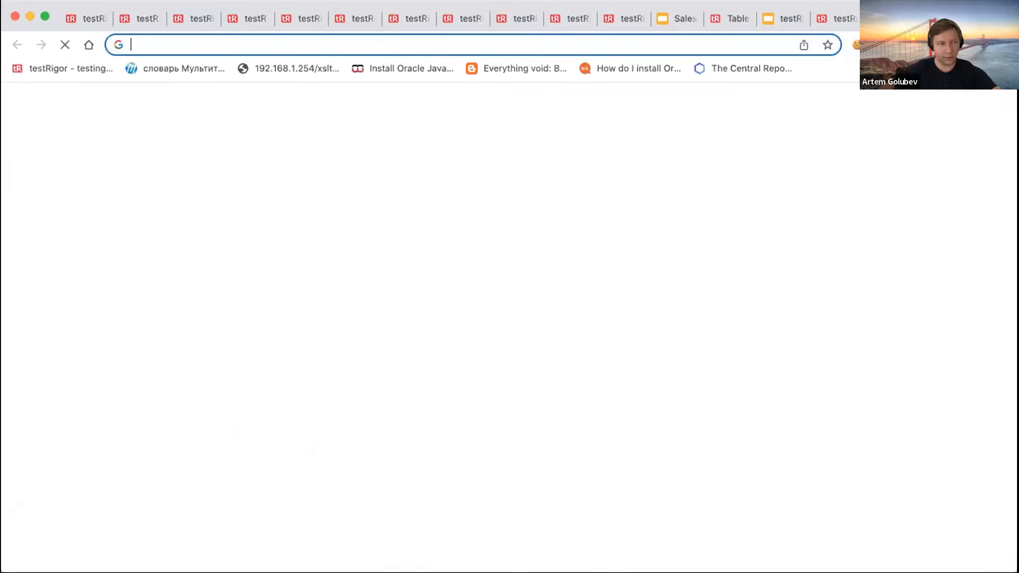
pyautogui.write('http://r4d4.info/form-button-label-bad')
pyautogui.press('Return')
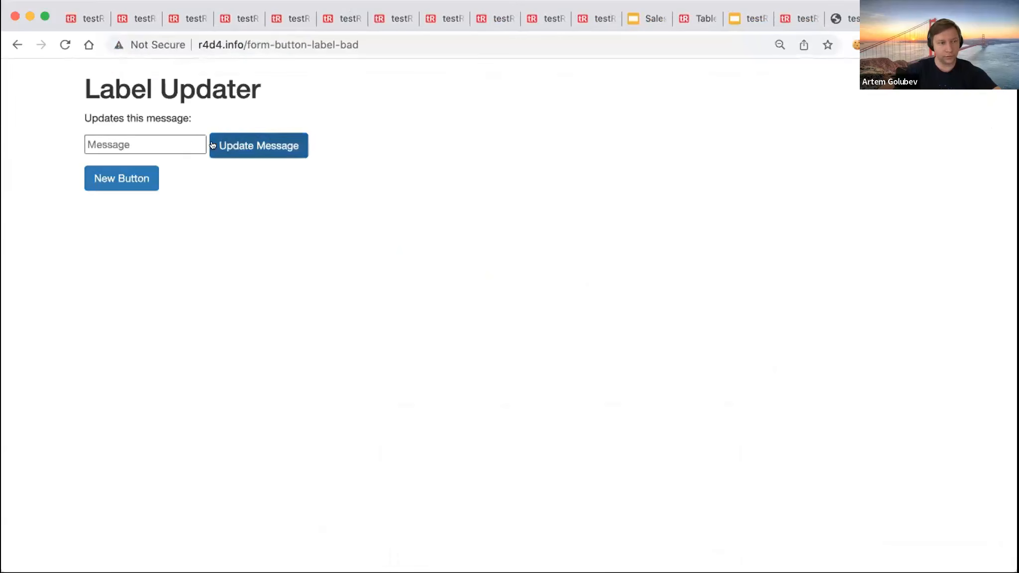
pyautogui.click(123, 144)
pyautogui.write('sdfsdfdsfsf')
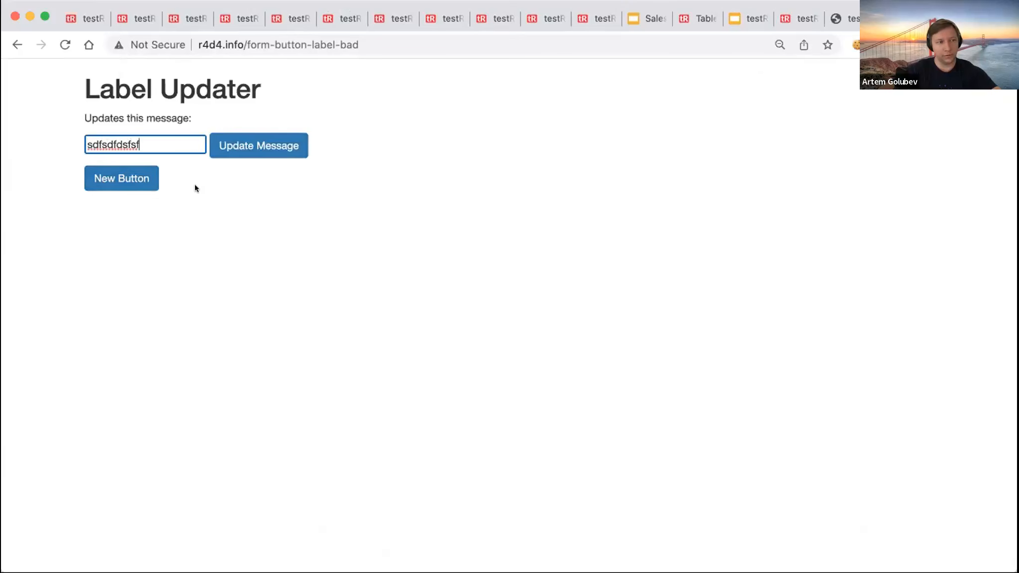
pyautogui.click(252, 144)
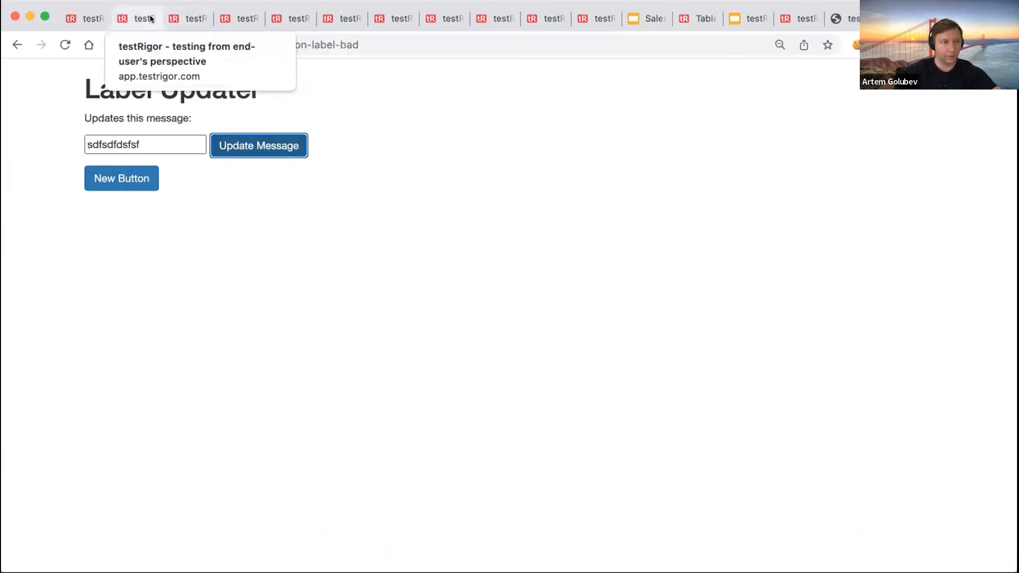
pyautogui.click(184, 18)
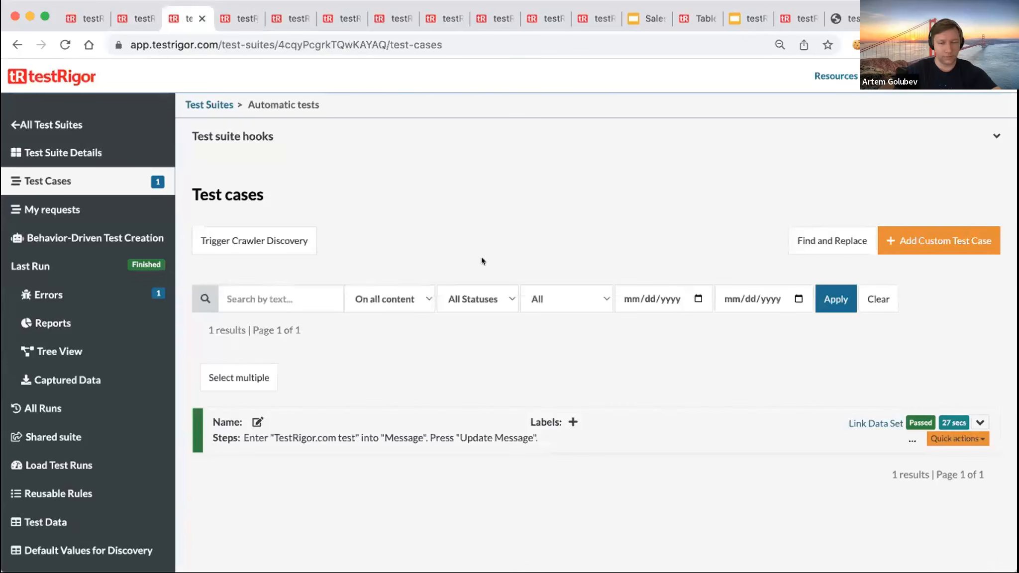
pyautogui.click(980, 422)
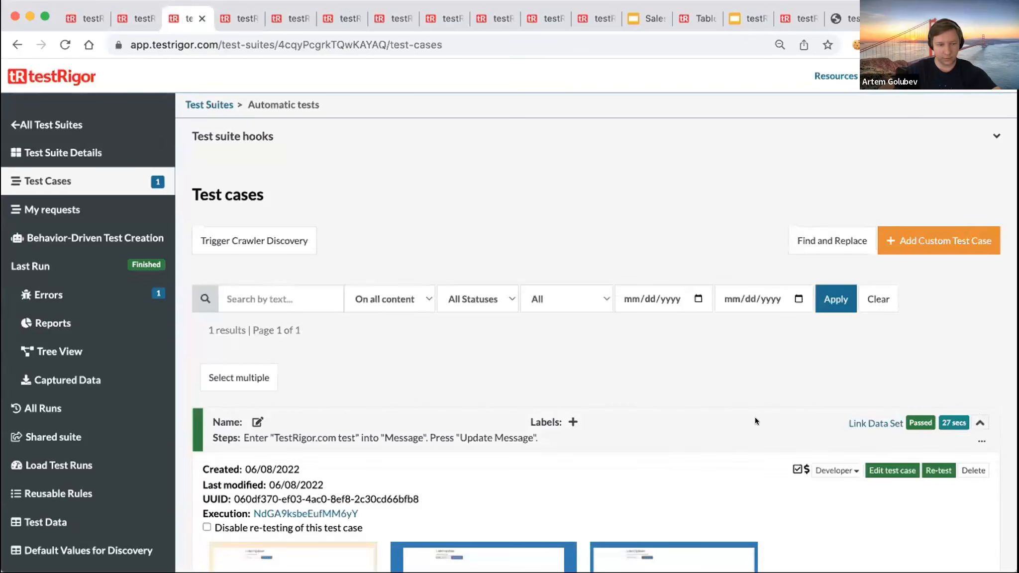
pyautogui.scroll(-3, 622, 388)
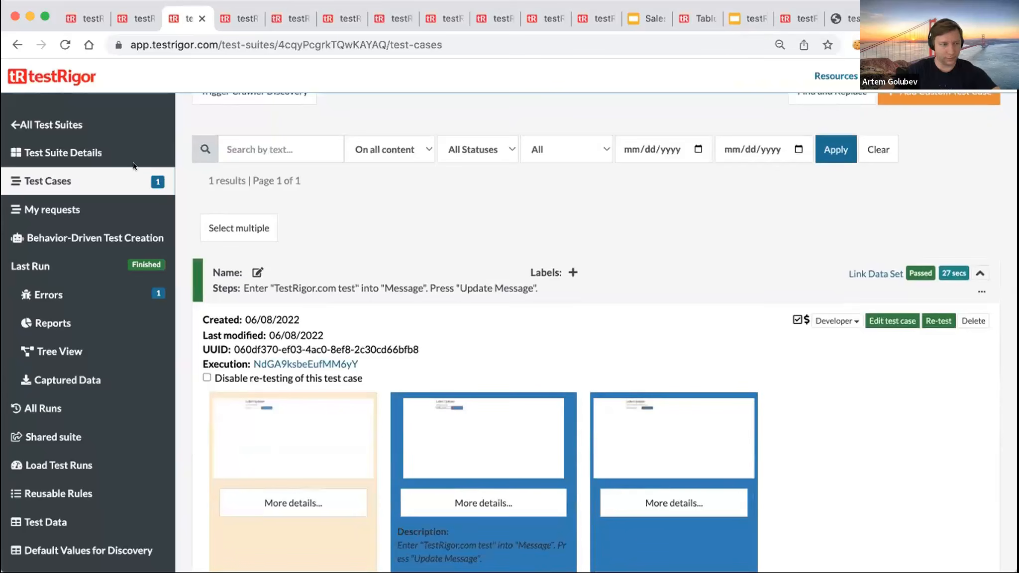
pyautogui.click(71, 144)
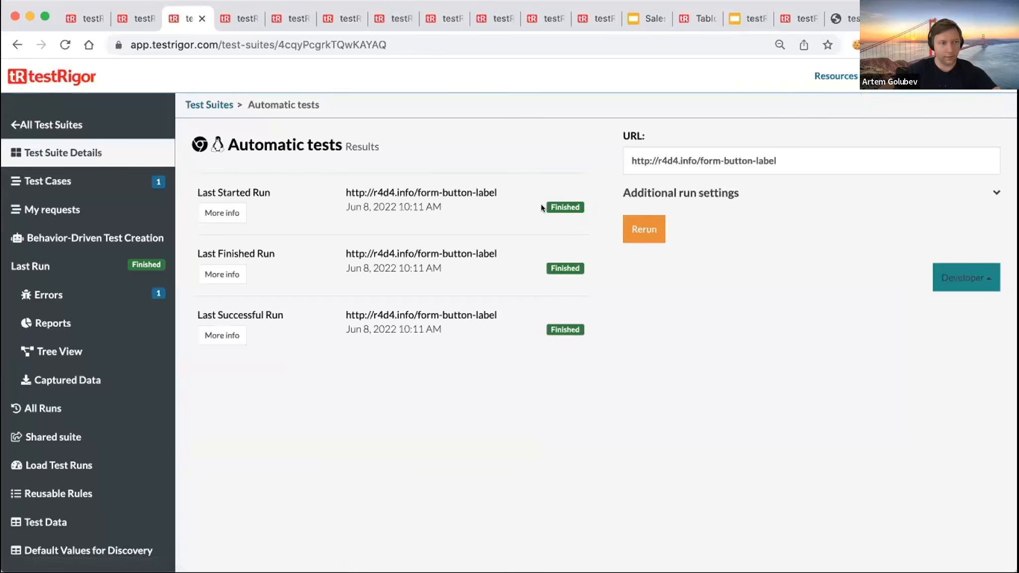
pyautogui.tripleClick(766, 151)
pyautogui.press('End')
pyautogui.write('-bad')
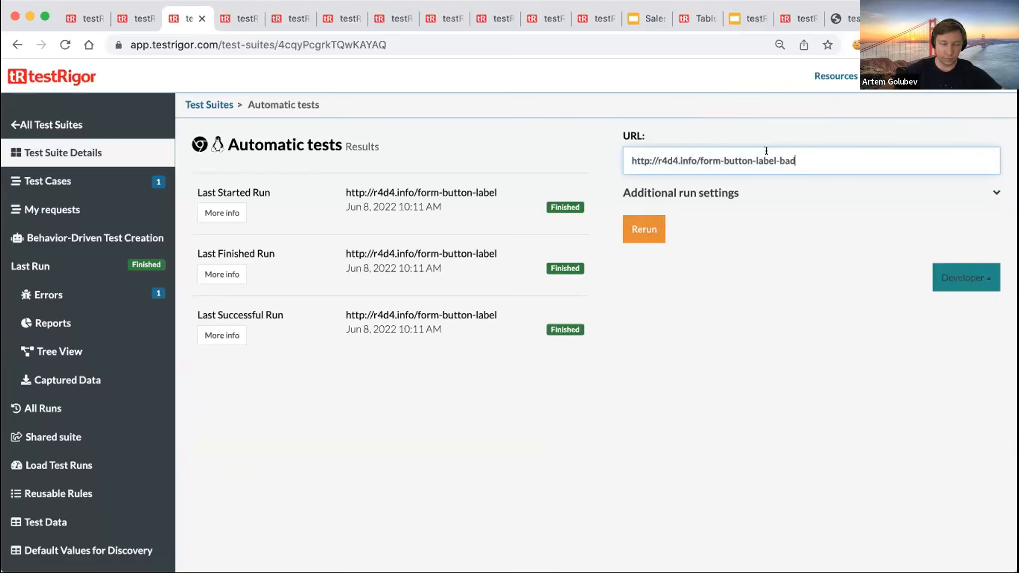
pyautogui.click(645, 229)
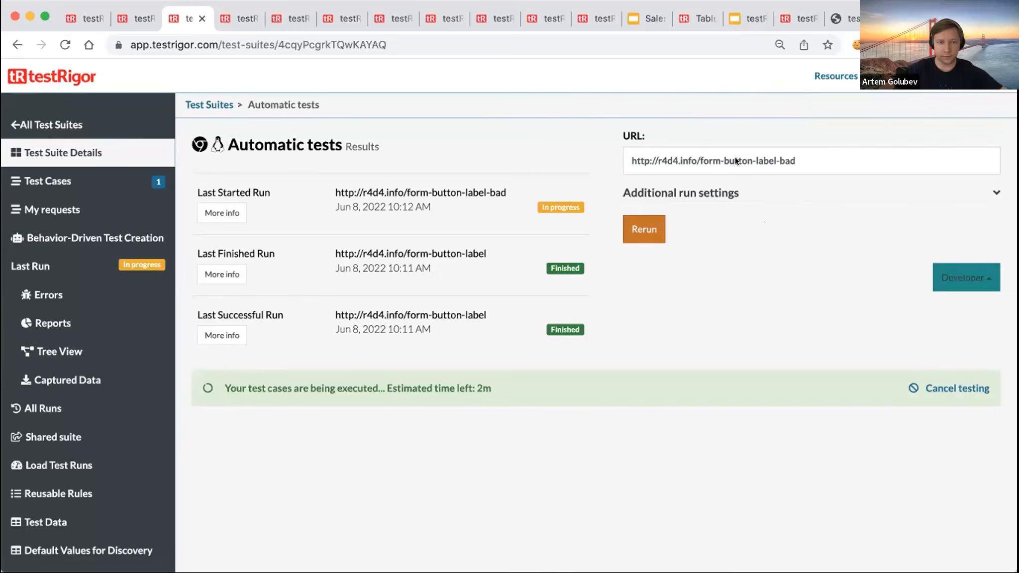
pyautogui.click(103, 171)
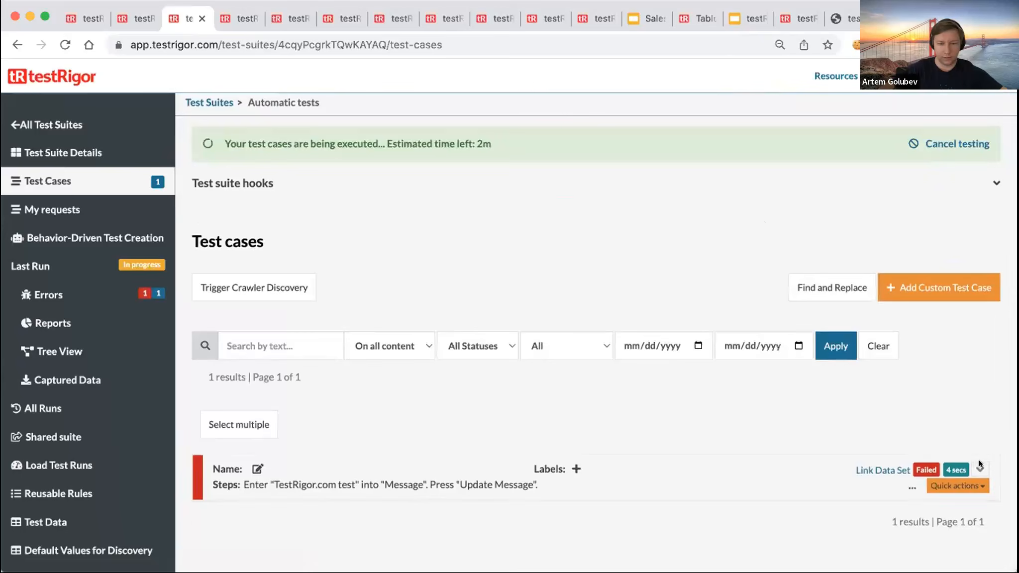
# - Expand the failed test case and enlarge its step 2 screenshot
pyautogui.click(978, 467)
pyautogui.scroll(-5, 816, 375)
pyautogui.scroll(1, 847, 373)
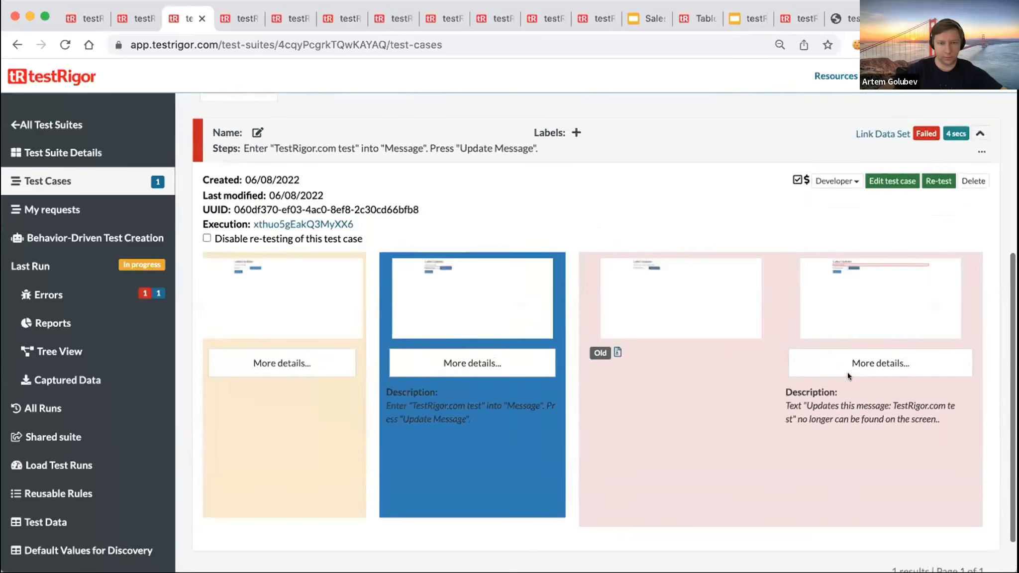
pyautogui.scroll(-2, 846, 372)
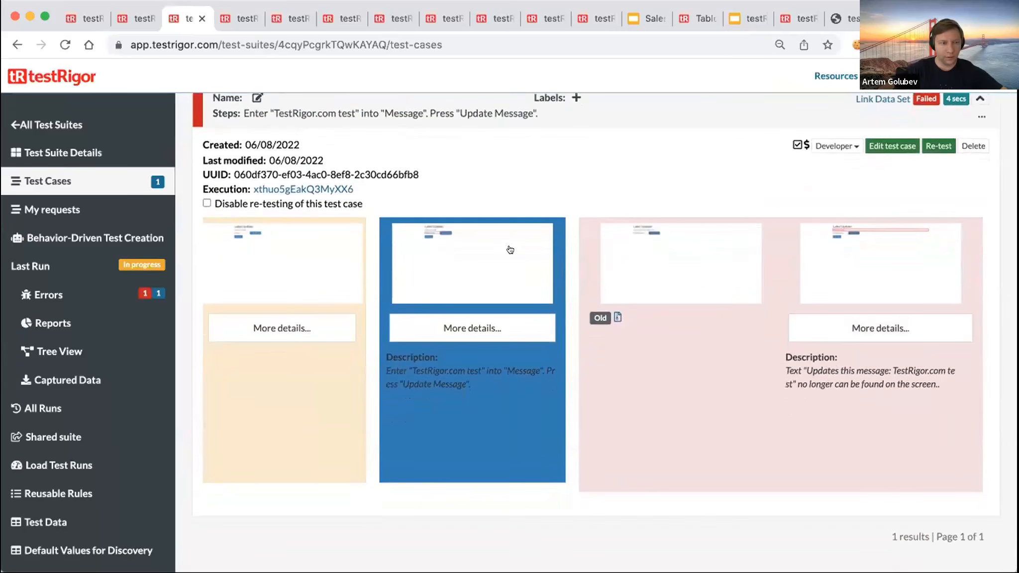
pyautogui.click(472, 264)
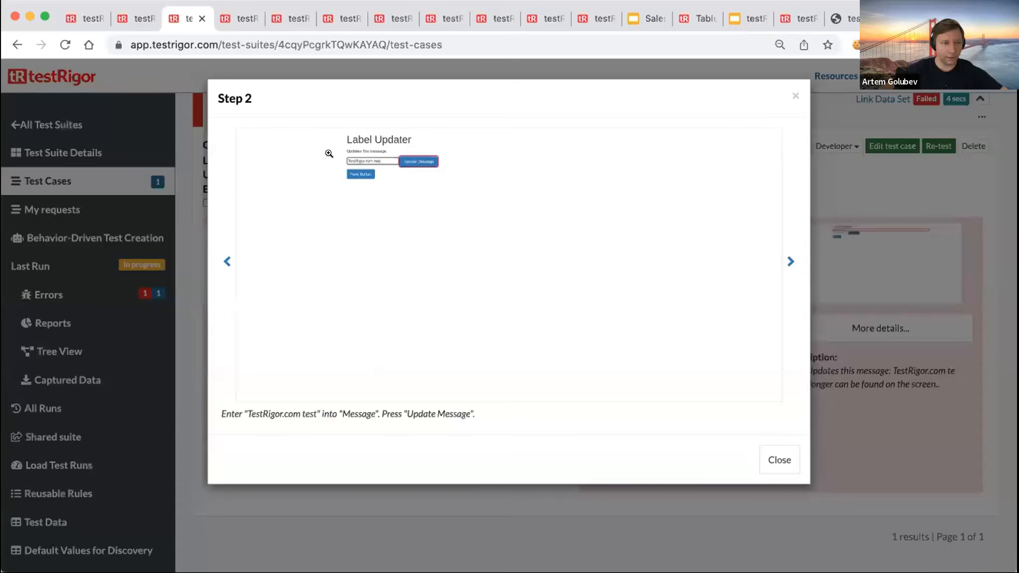
pyautogui.click(794, 96)
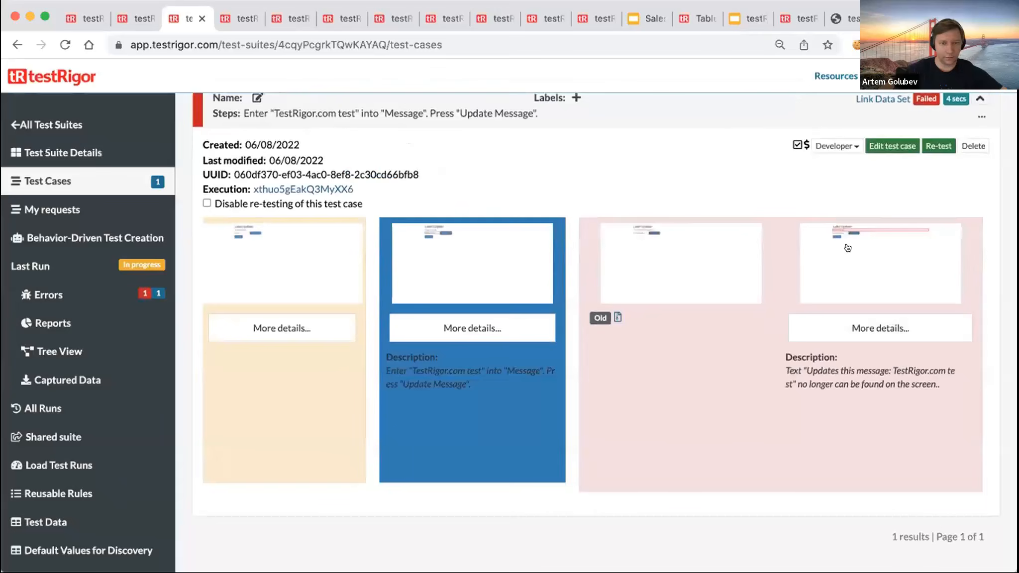
# - Enlarge the failing step 3 screenshot, then collapse the test case
pyautogui.click(860, 263)
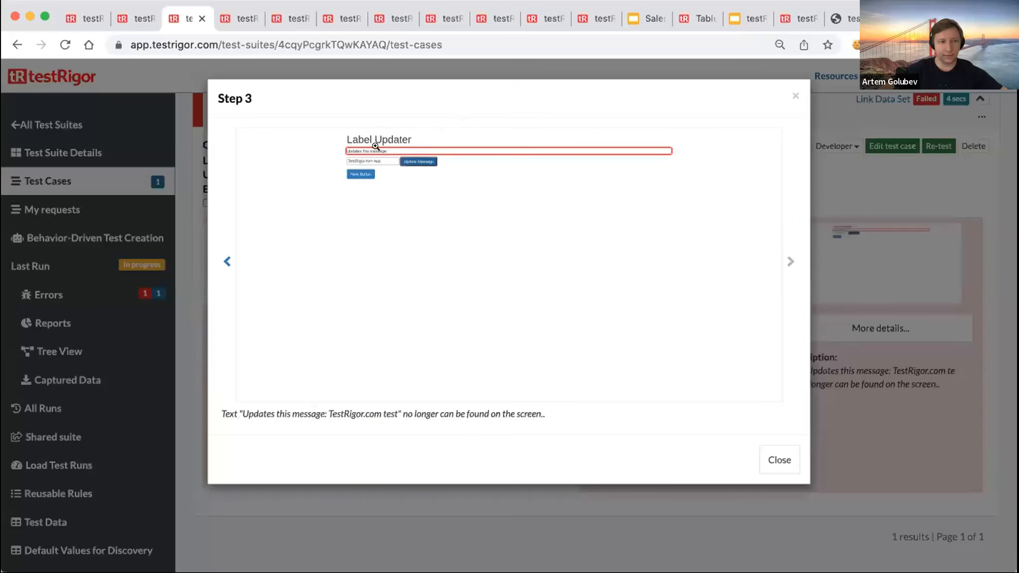
pyautogui.click(791, 95)
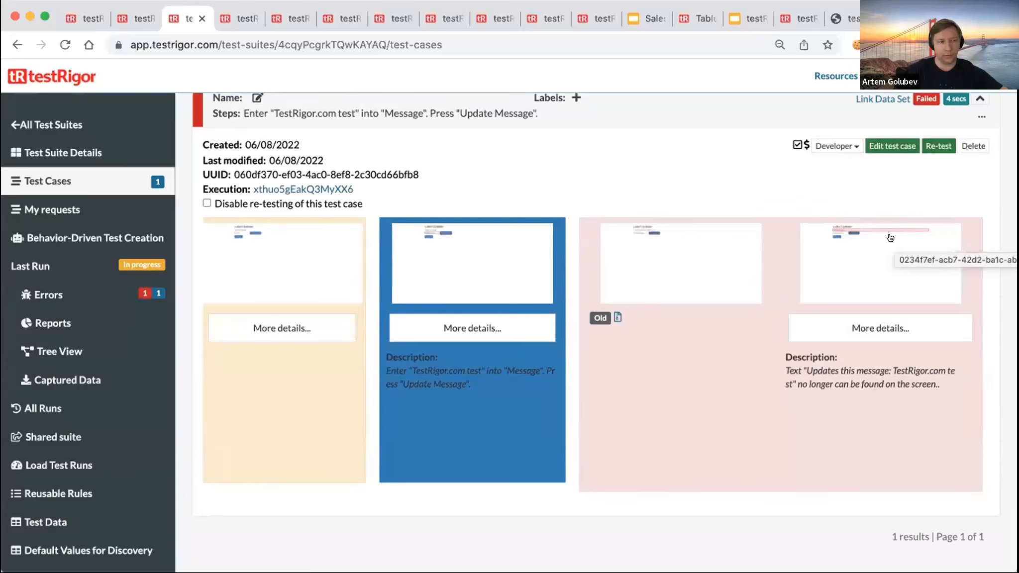
pyautogui.scroll(1, 984, 144)
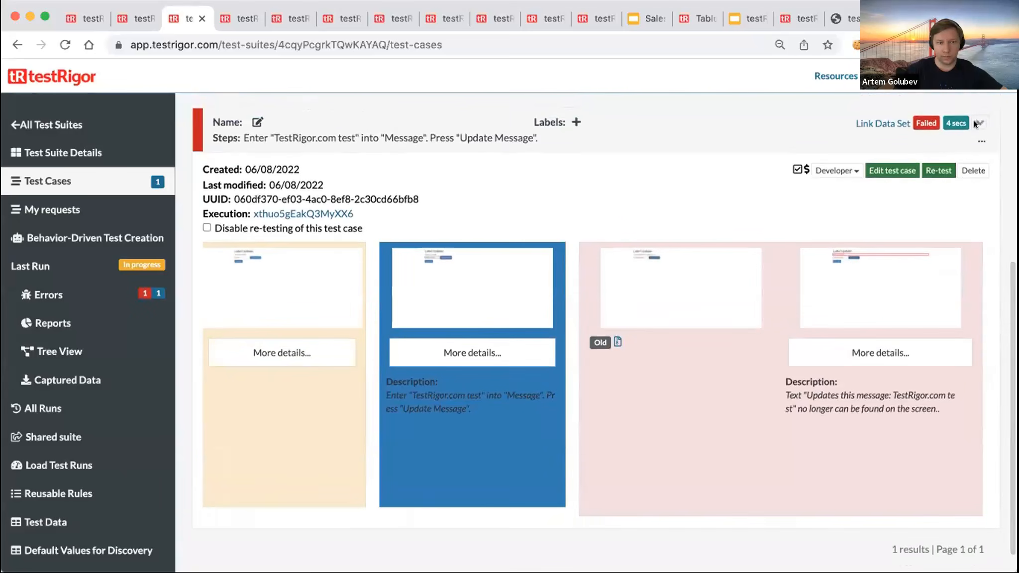
pyautogui.click(977, 124)
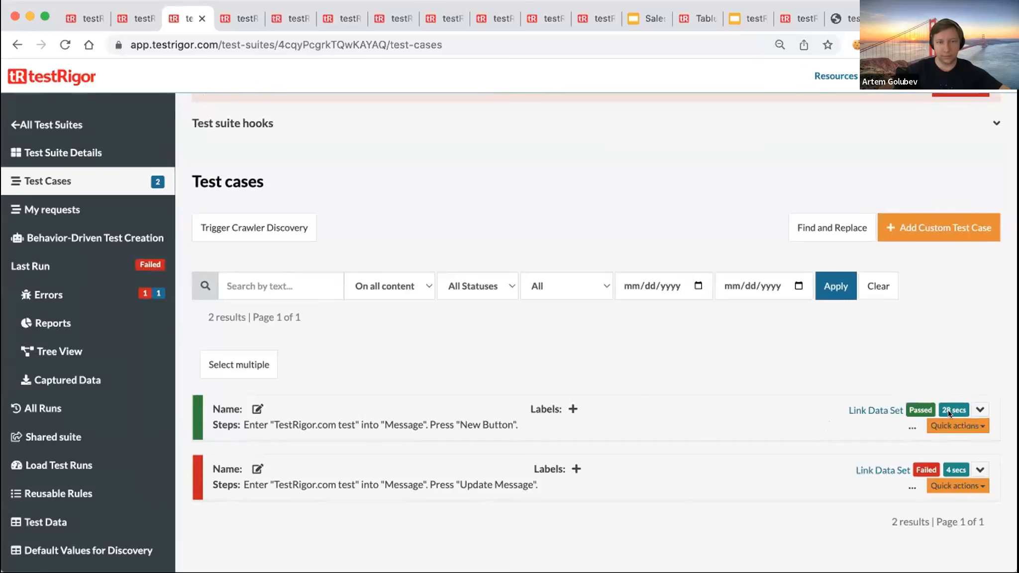
pyautogui.click(977, 408)
pyautogui.scroll(-6, 836, 386)
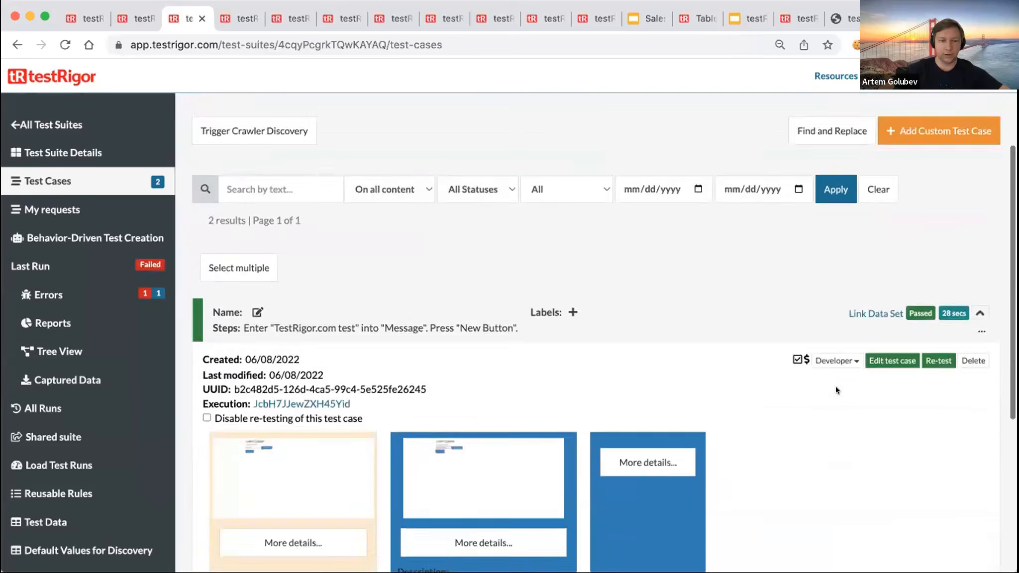
pyautogui.click(529, 281)
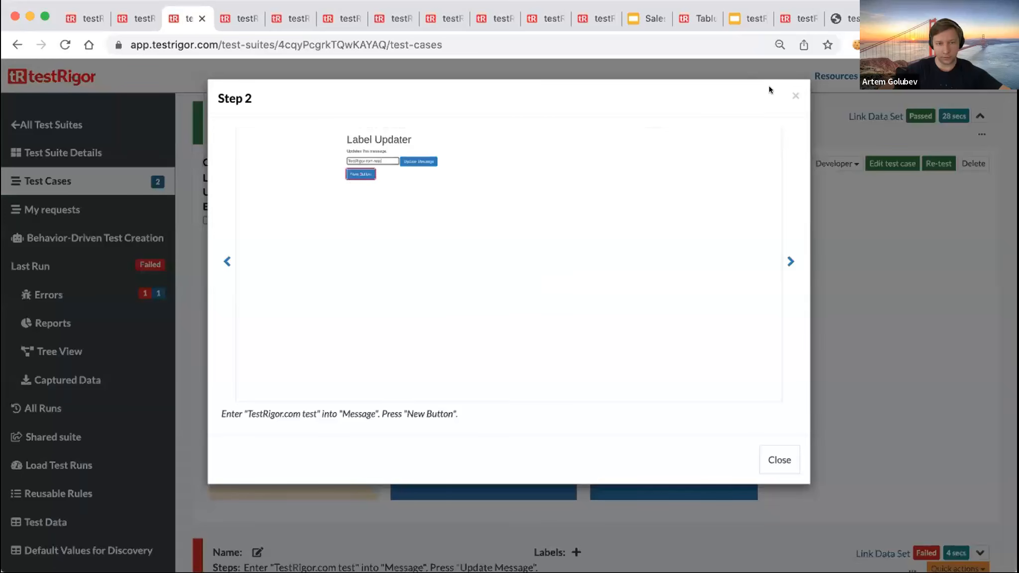
pyautogui.click(794, 95)
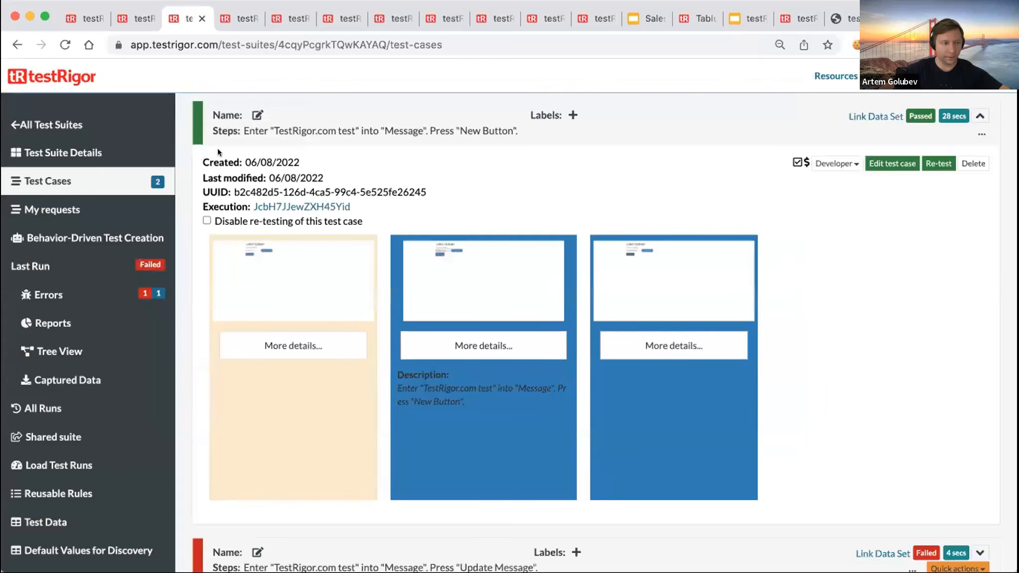
pyautogui.click(85, 348)
pyautogui.click(201, 173)
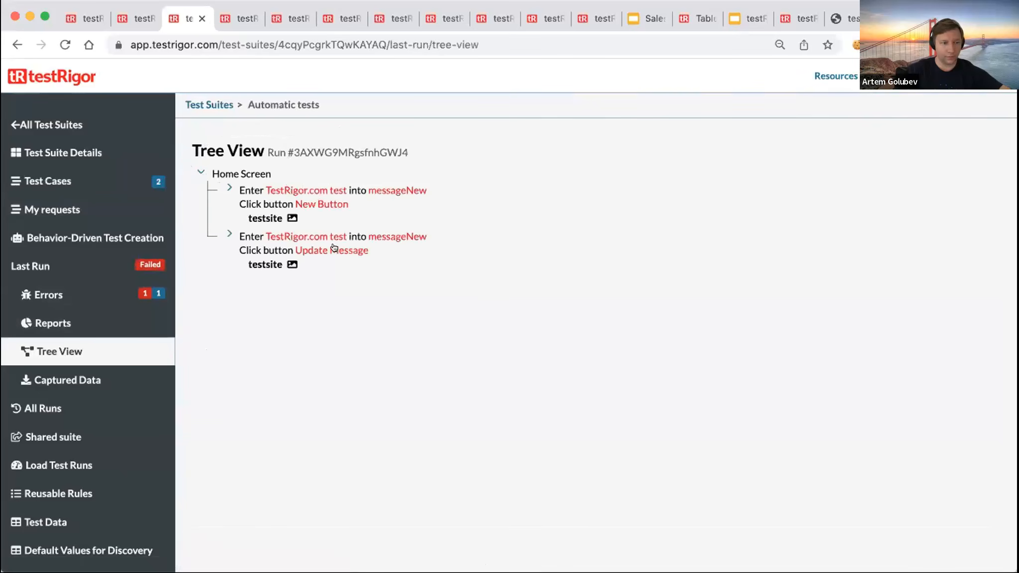
pyautogui.click(228, 188)
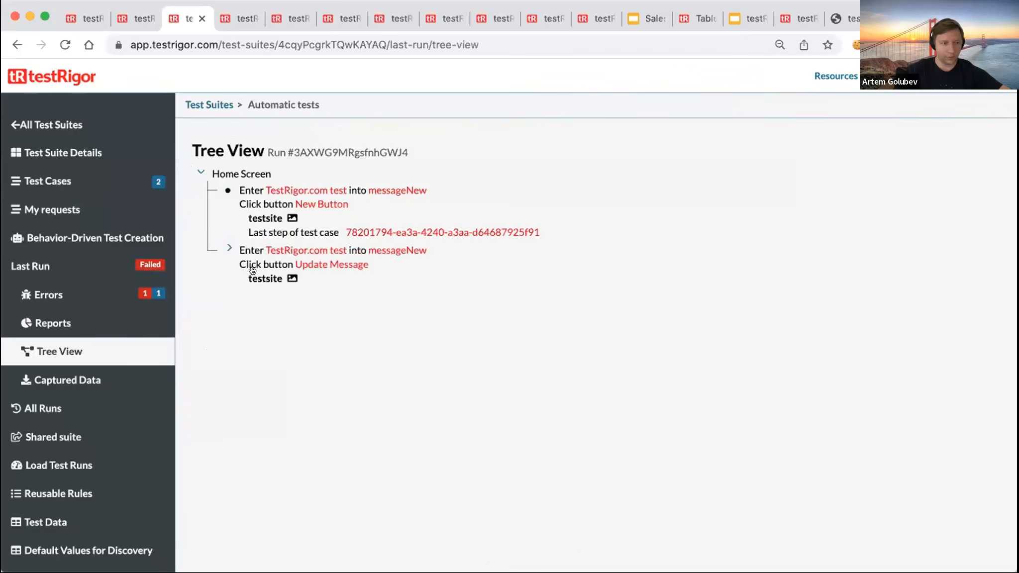
pyautogui.click(229, 247)
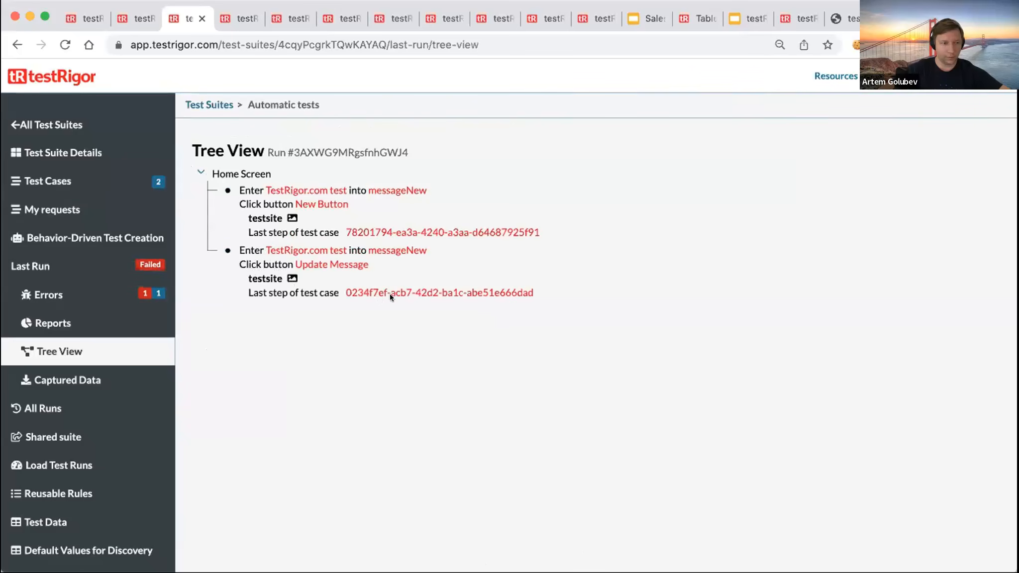
pyautogui.click(292, 278)
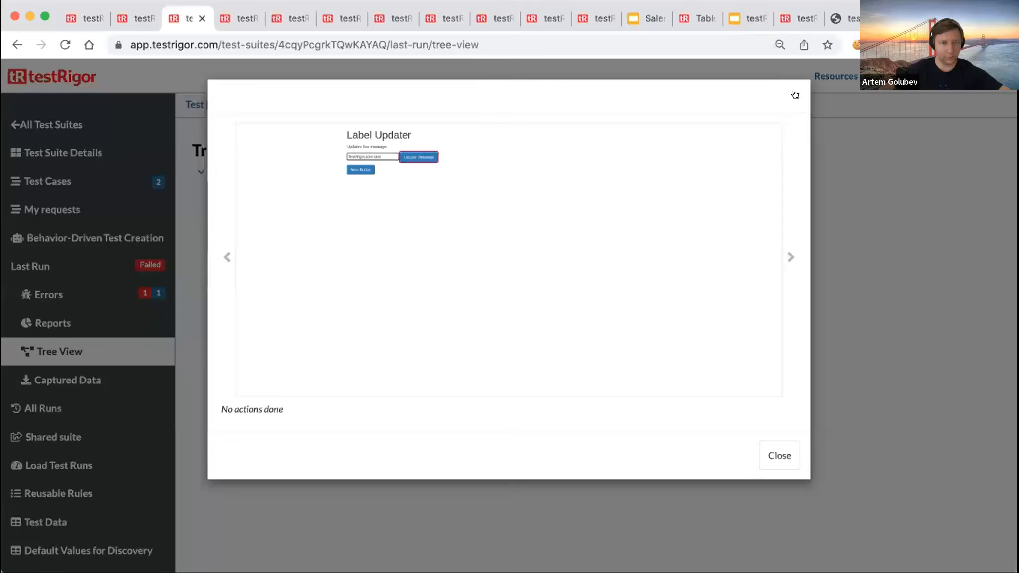
pyautogui.click(779, 455)
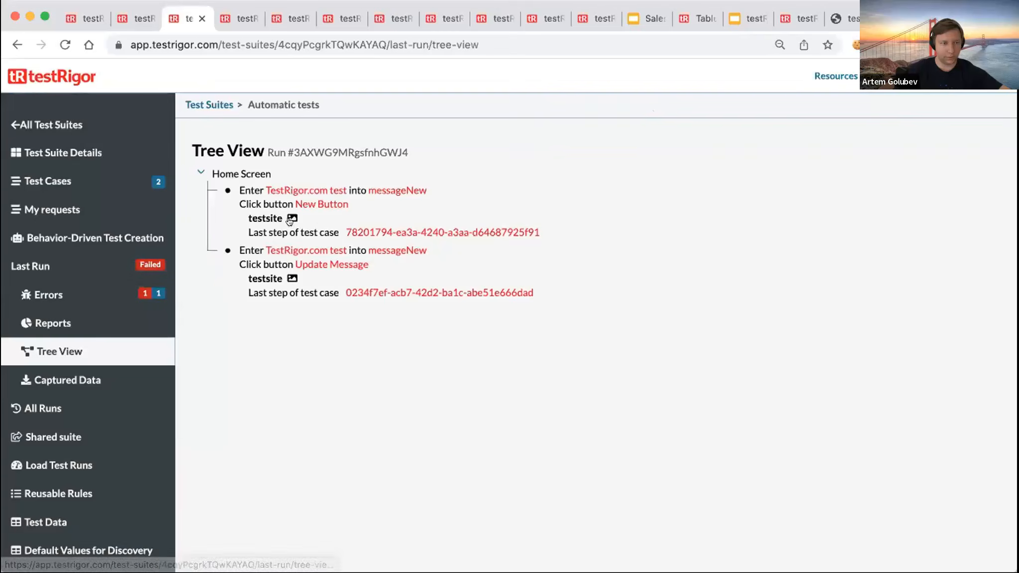
pyautogui.click(292, 218)
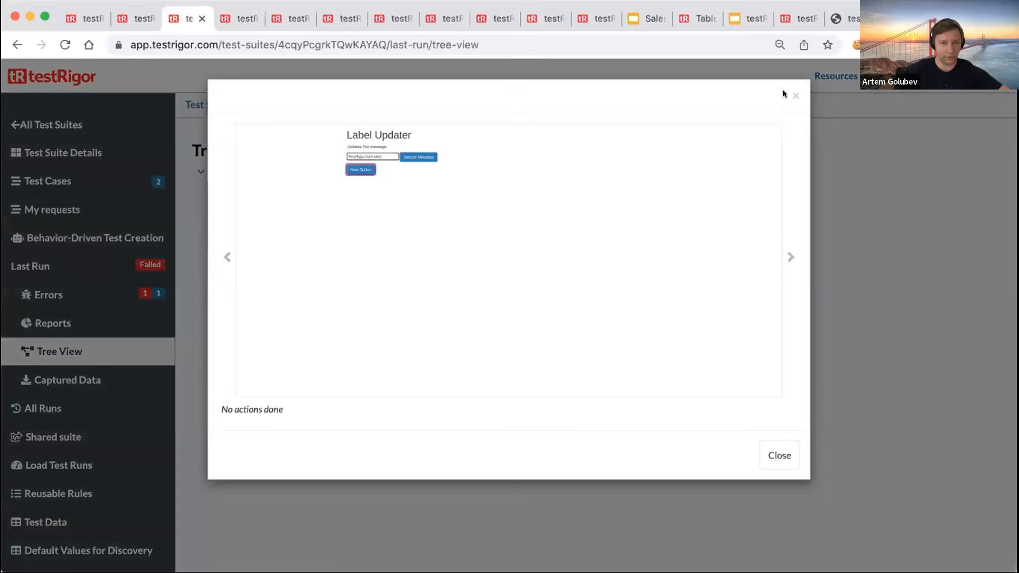
pyautogui.click(794, 94)
pyautogui.click(50, 181)
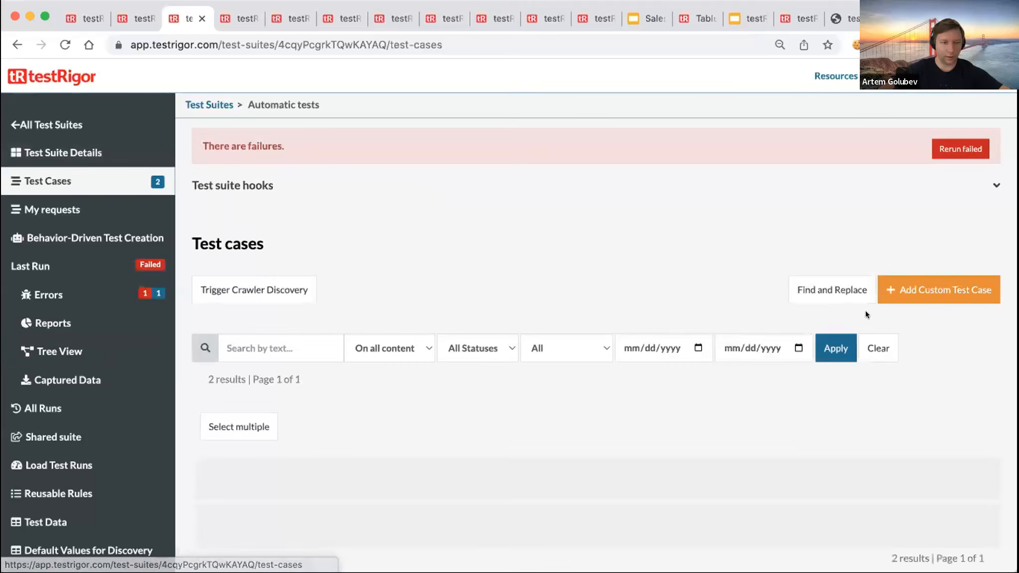
pyautogui.scroll(-2, 687, 311)
pyautogui.scroll(2, 688, 310)
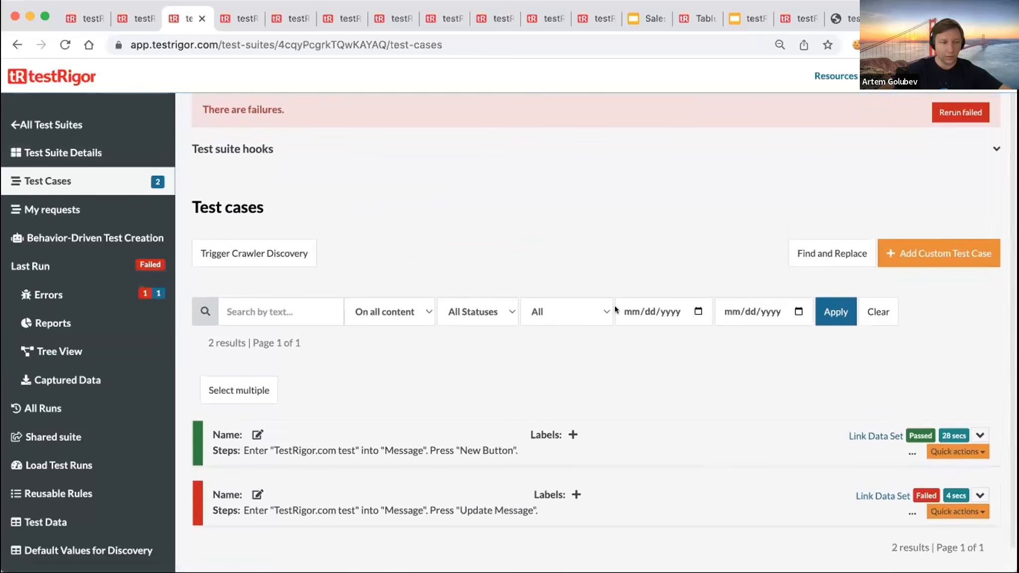
pyautogui.scroll(-2, 645, 328)
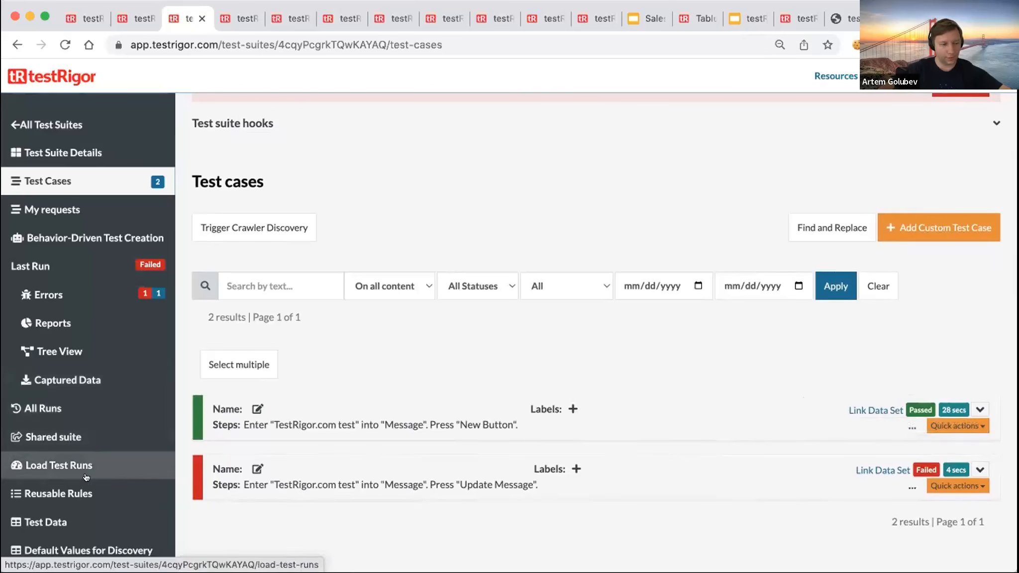
pyautogui.scroll(-2, 82, 505)
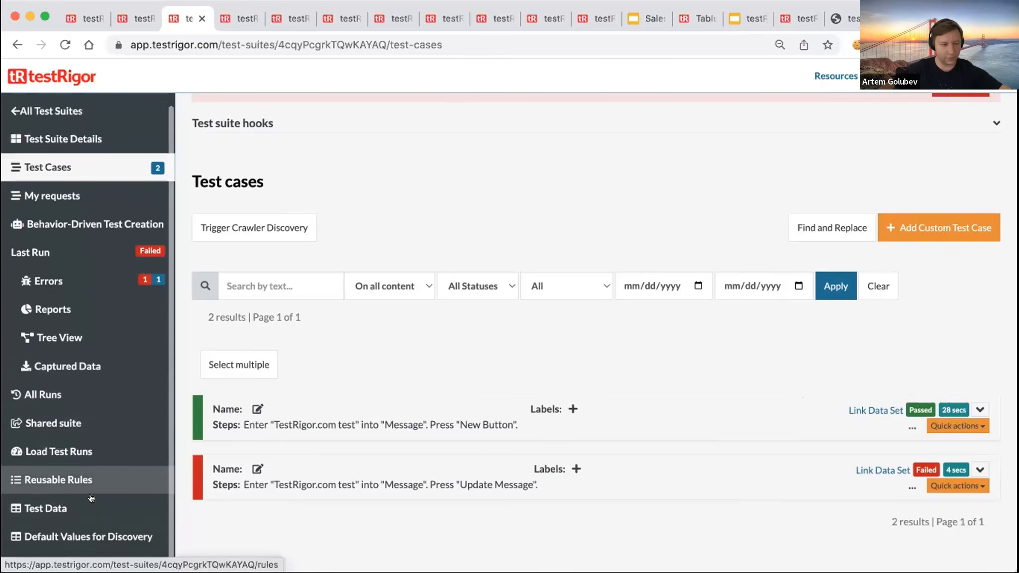
pyautogui.click(72, 547)
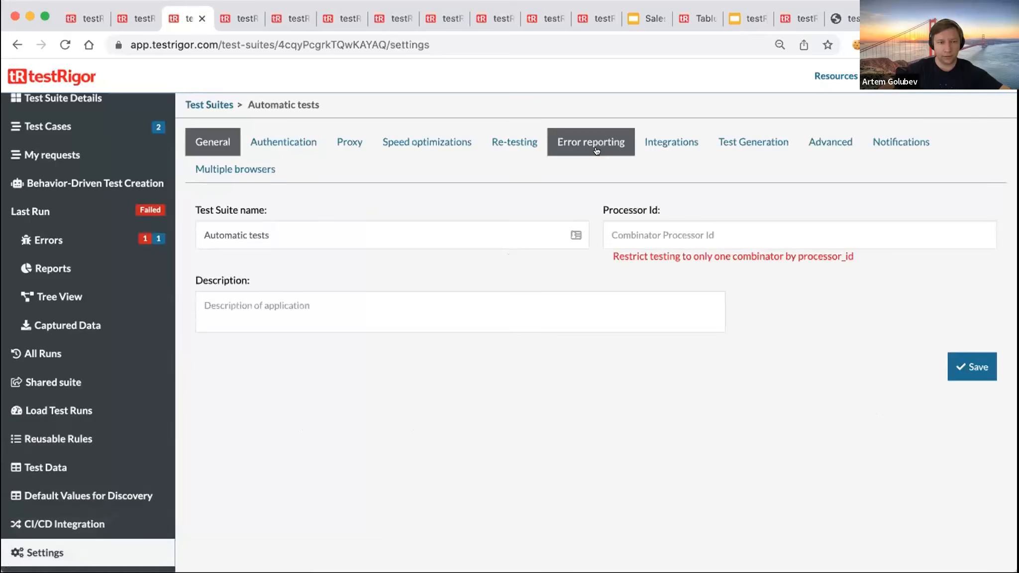
pyautogui.click(510, 142)
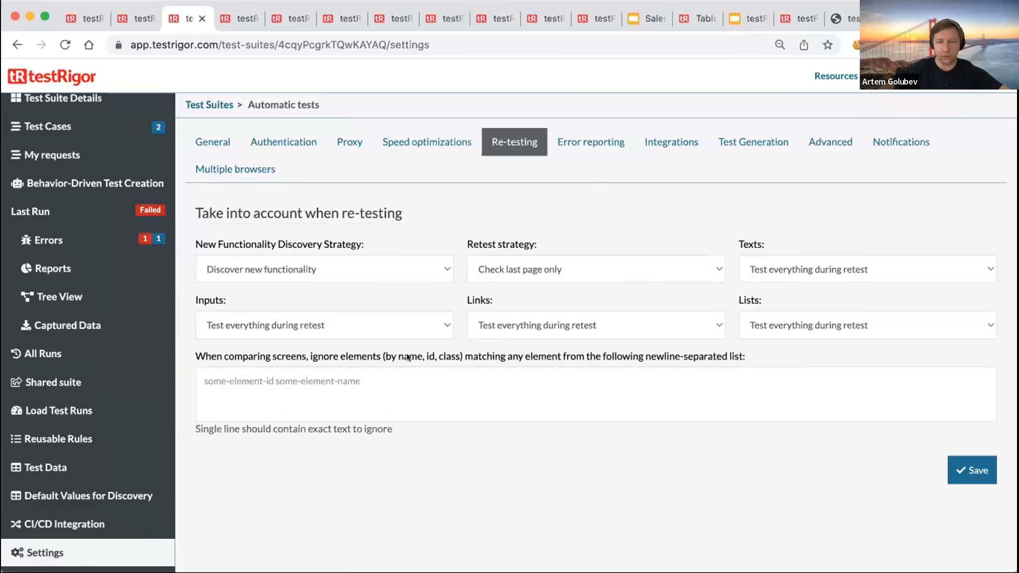
pyautogui.click(499, 261)
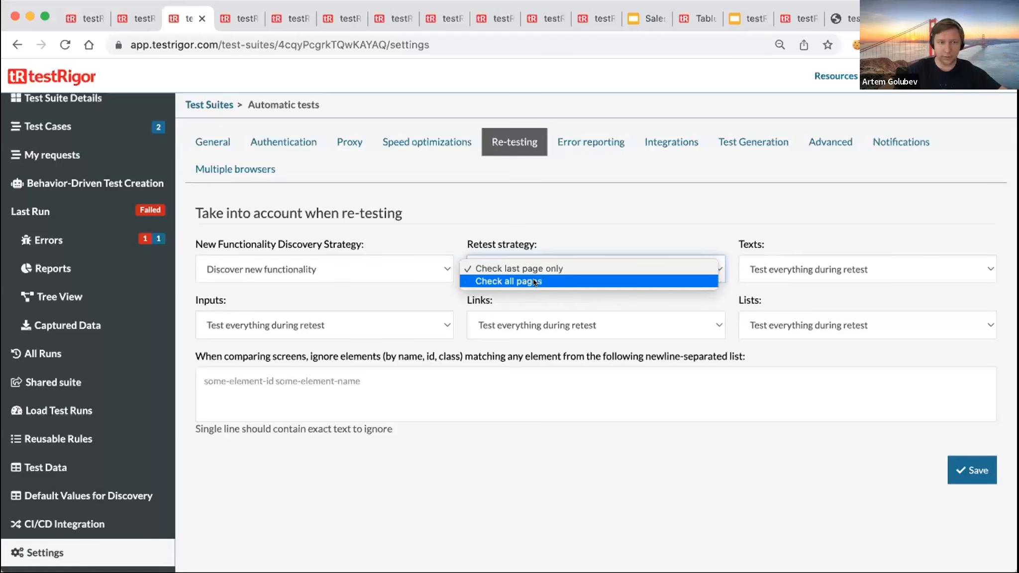
pyautogui.click(798, 228)
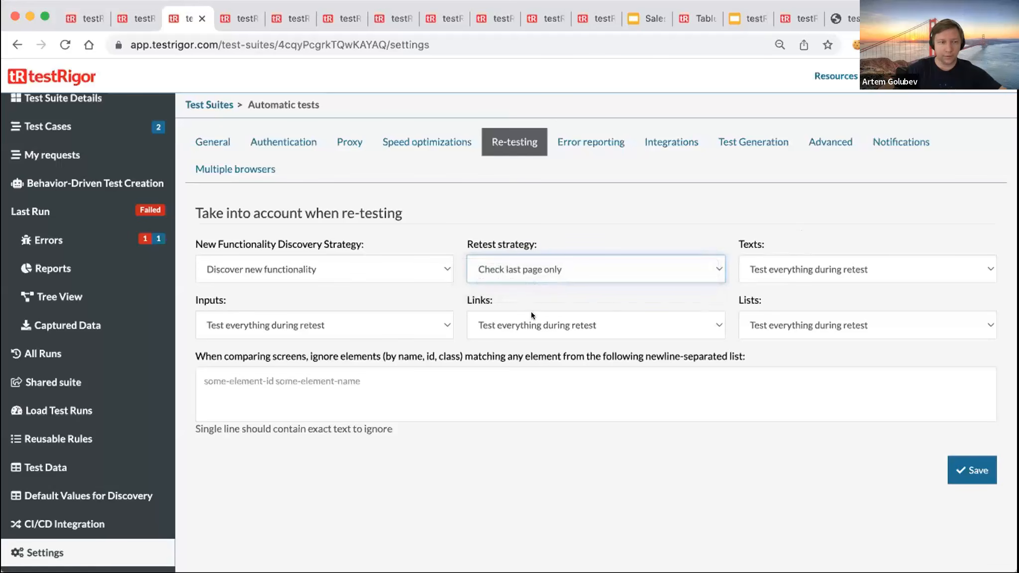
pyautogui.click(823, 269)
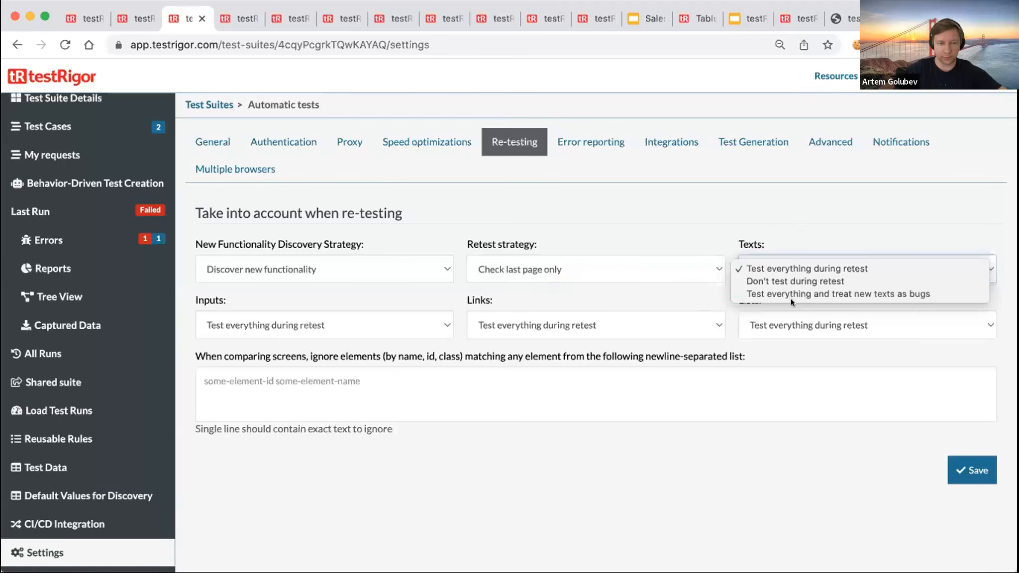
pyautogui.click(220, 305)
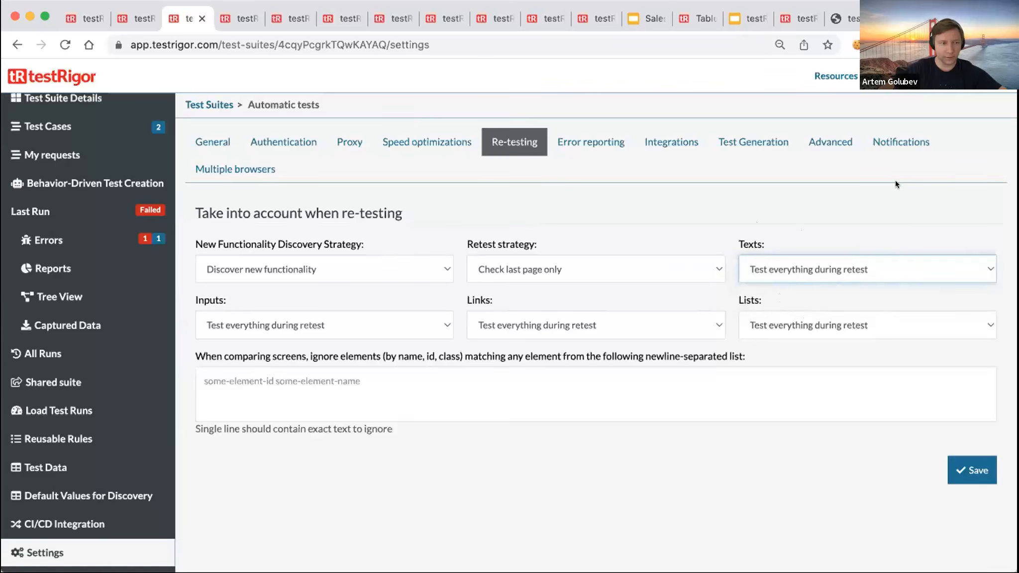
pyautogui.click(835, 135)
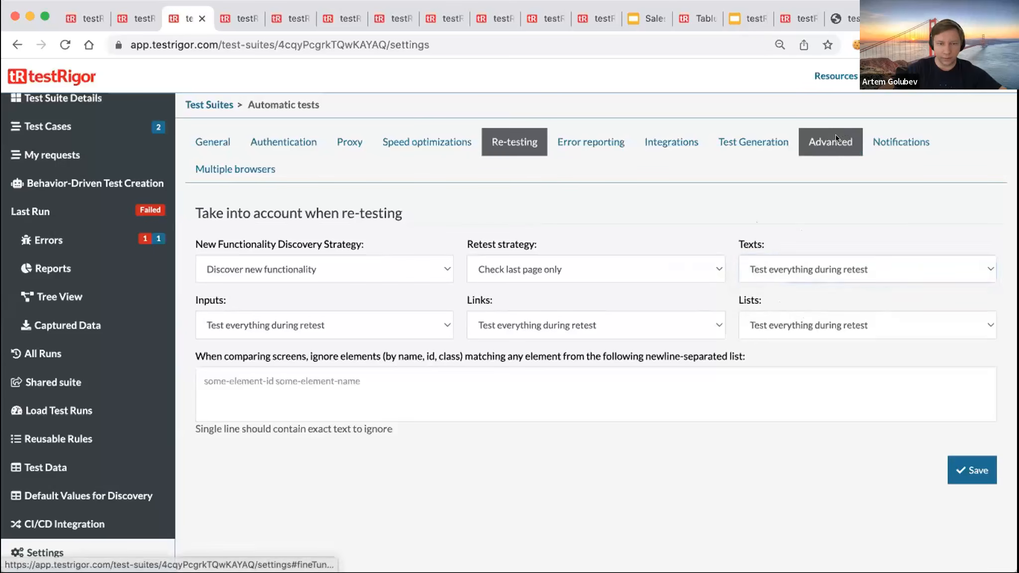
# - Browse the error reporting, re-testing and timeouts settings sections
pyautogui.scroll(-3, 599, 350)
pyautogui.scroll(2, 600, 350)
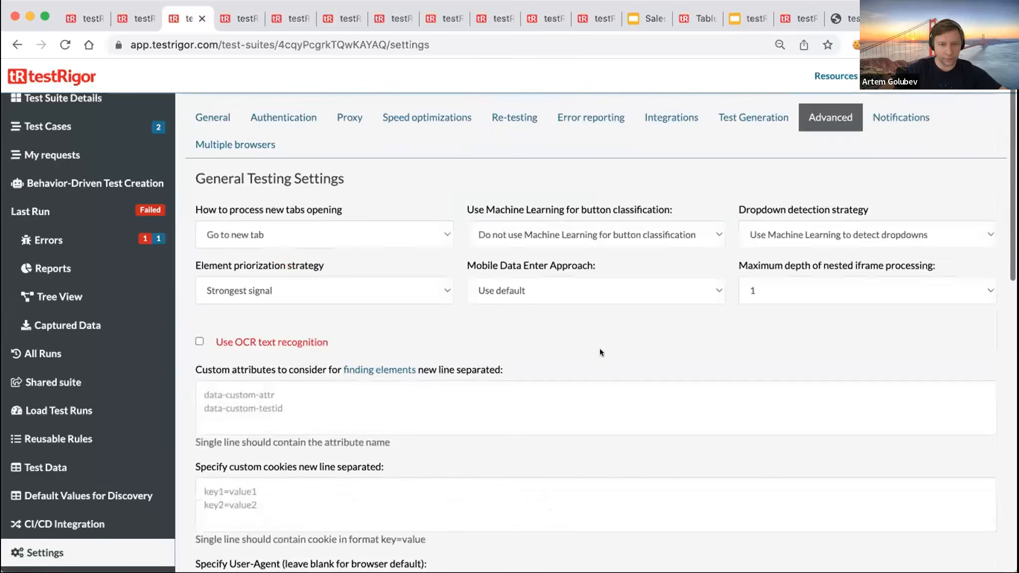
pyautogui.scroll(-15, 599, 350)
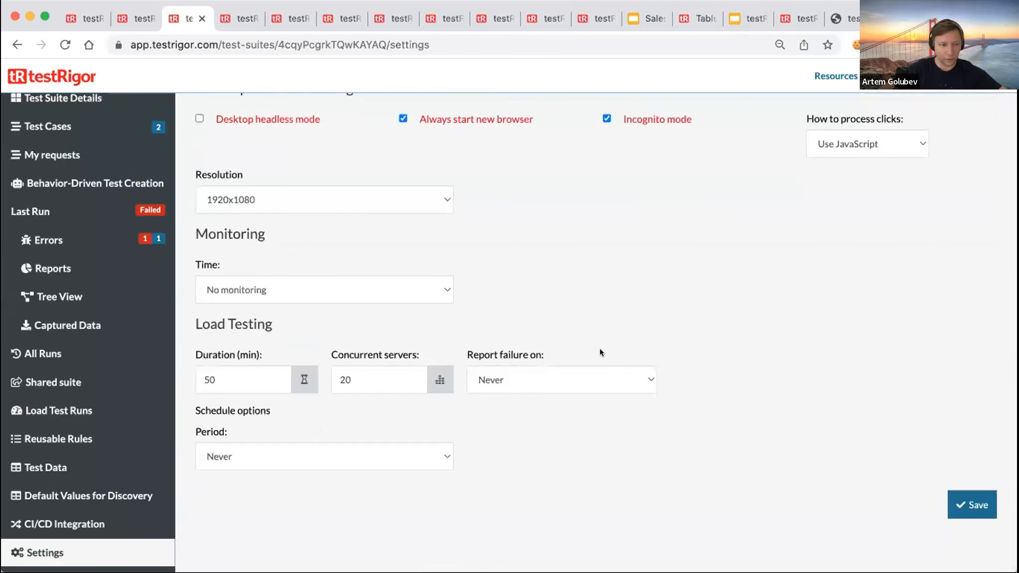
pyautogui.scroll(15, 599, 348)
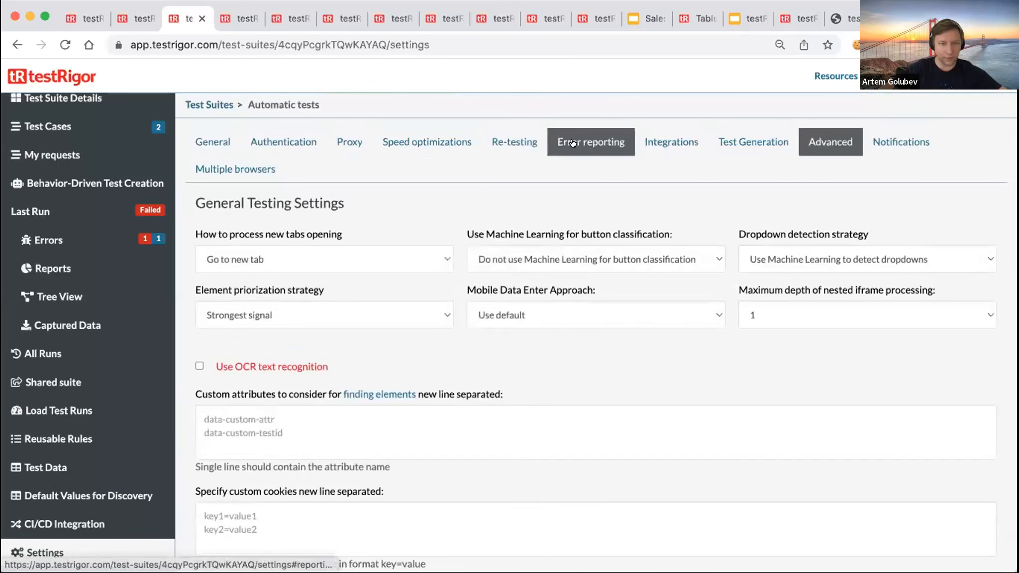
pyautogui.click(567, 142)
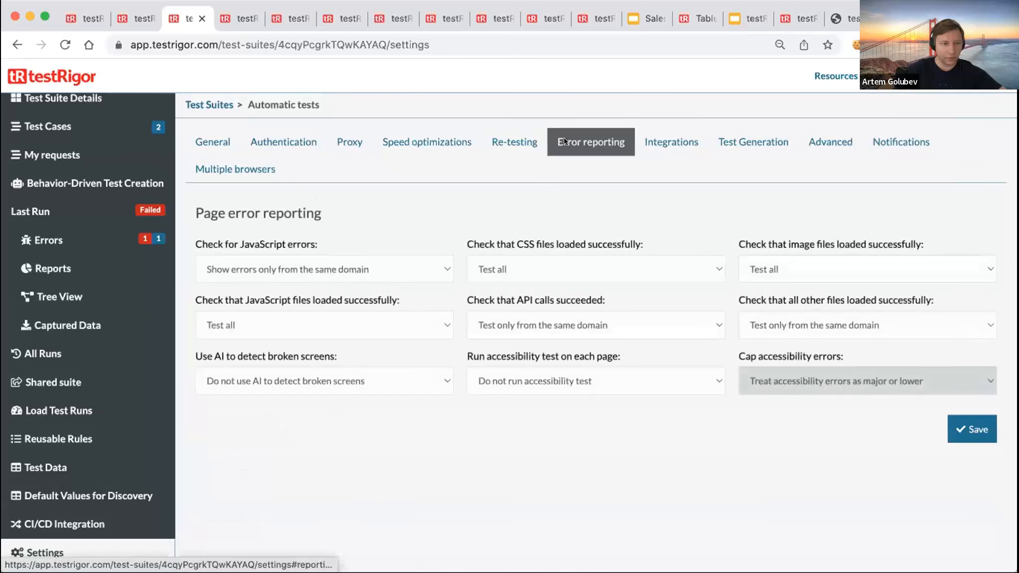
pyautogui.click(506, 140)
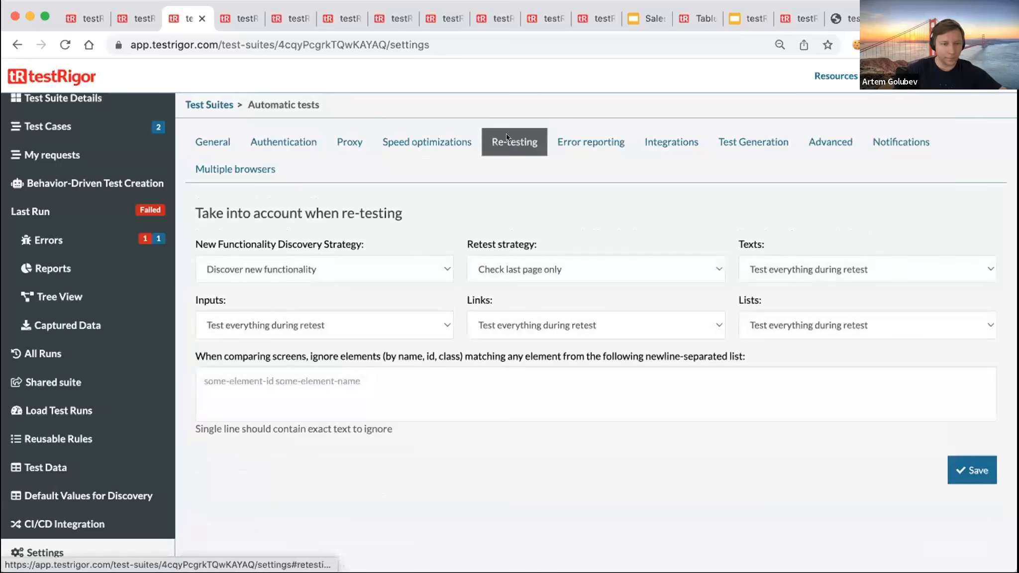
pyautogui.click(427, 142)
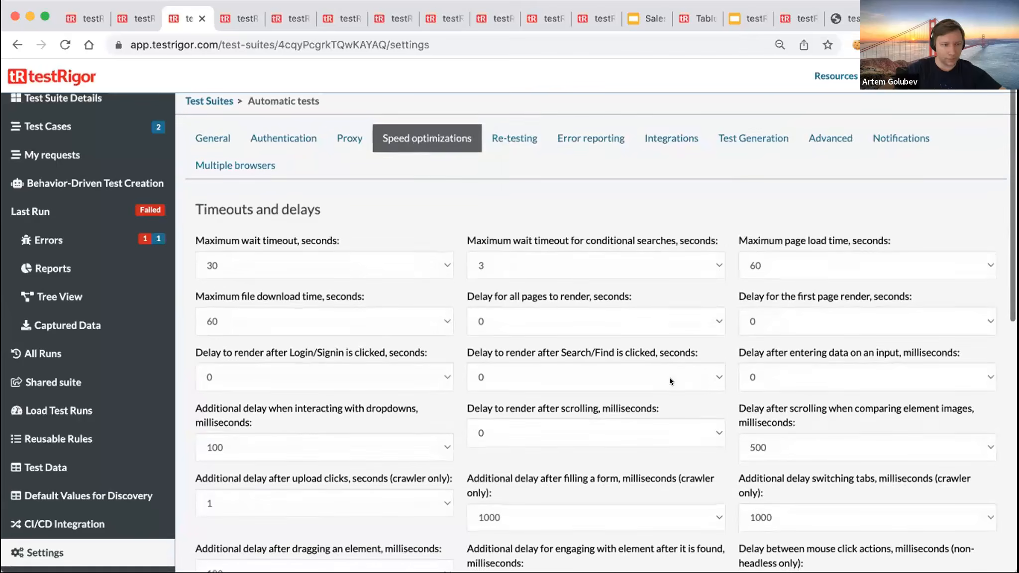
pyautogui.scroll(-10, 669, 377)
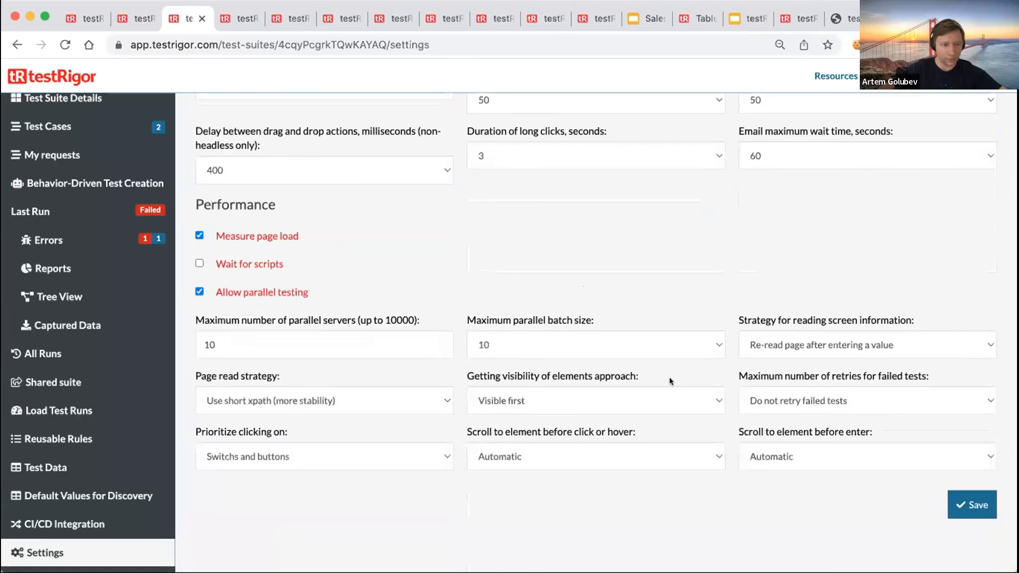
pyautogui.scroll(6, 669, 377)
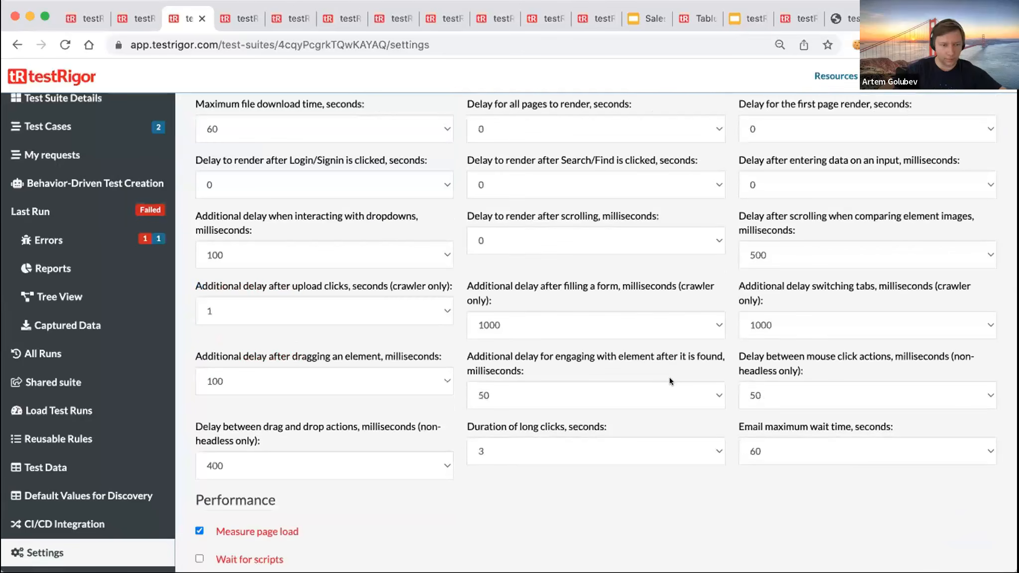
pyautogui.scroll(4, 670, 377)
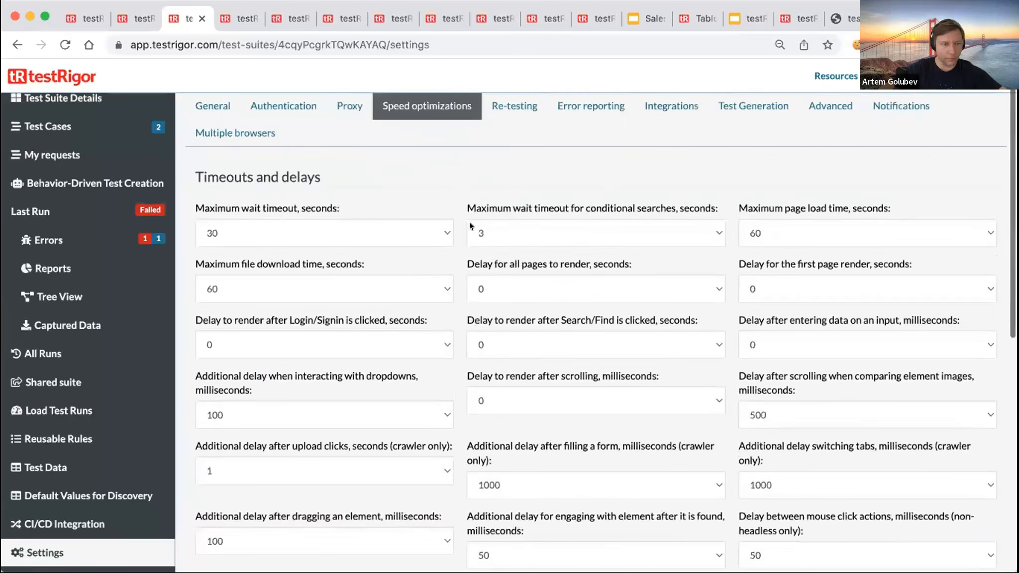
# - Browse proxy, authentication, general and integrations settings, ending on Test Generation
pyautogui.click(341, 146)
pyautogui.click(280, 139)
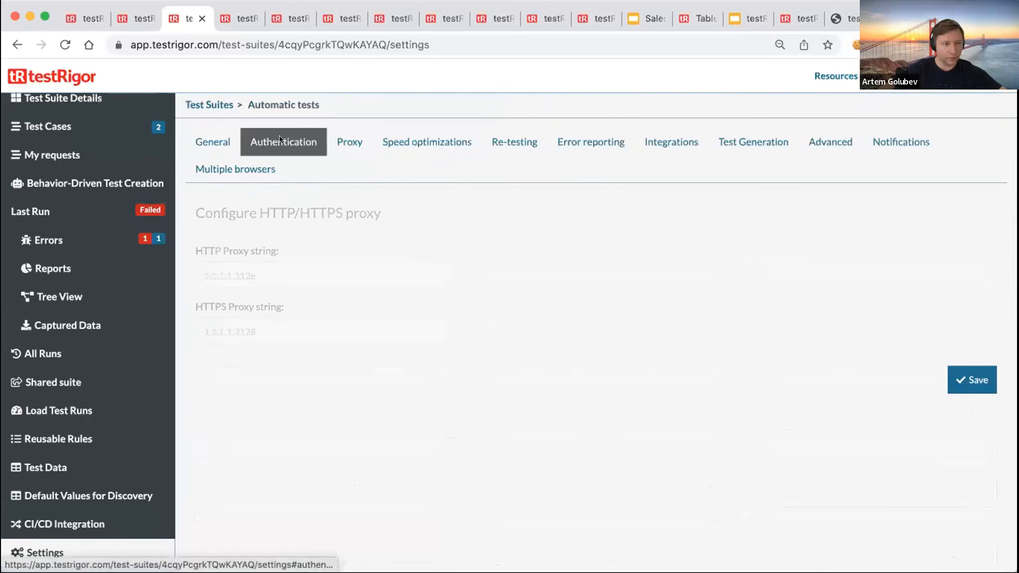
pyautogui.click(186, 141)
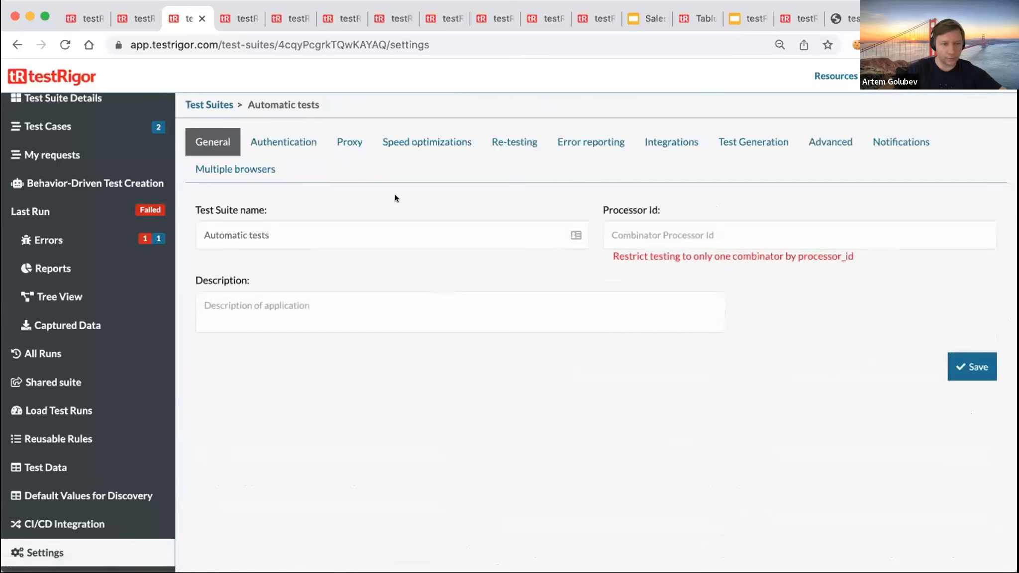
pyautogui.click(461, 153)
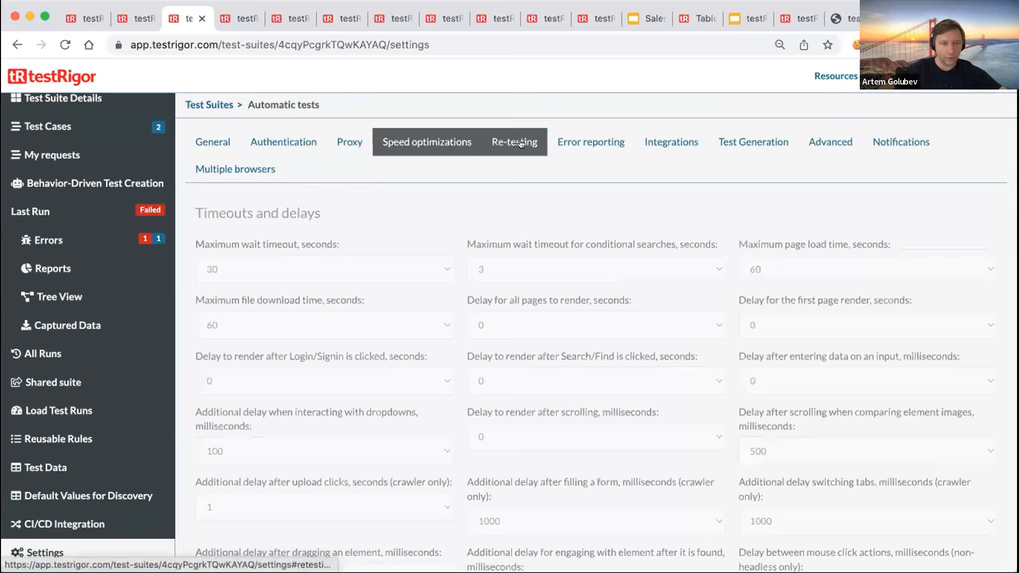
pyautogui.click(520, 146)
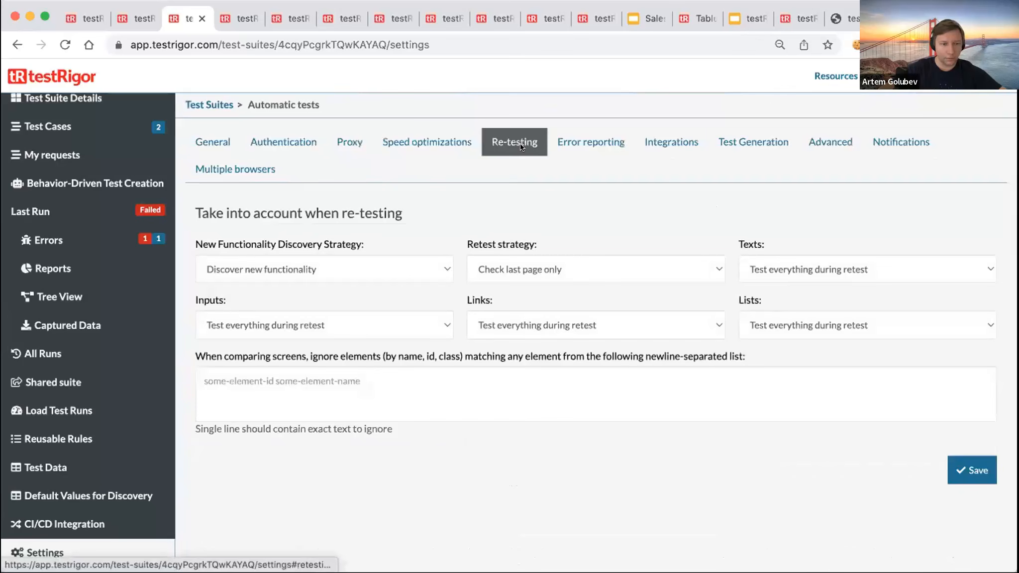
pyautogui.click(607, 144)
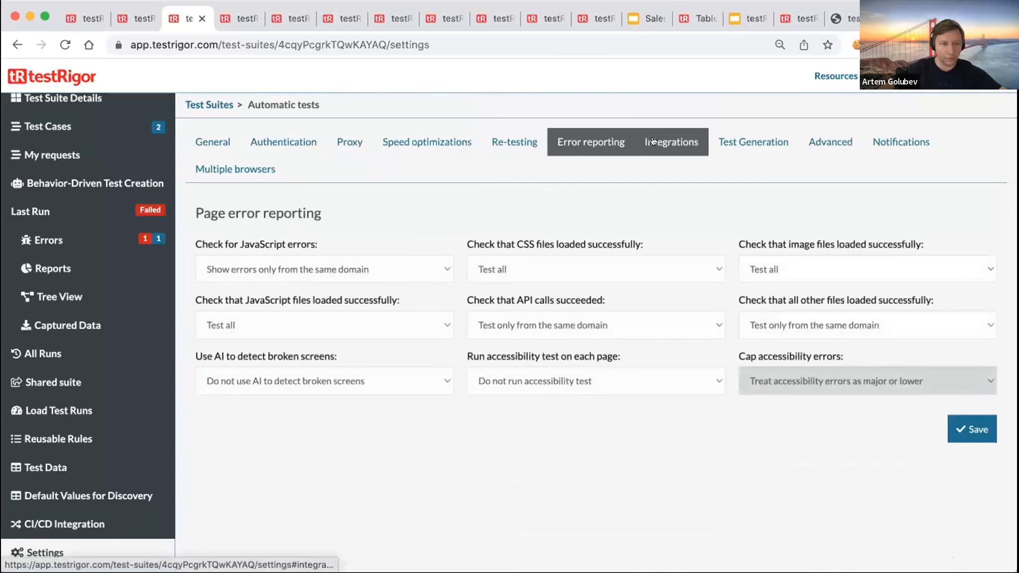
pyautogui.click(653, 141)
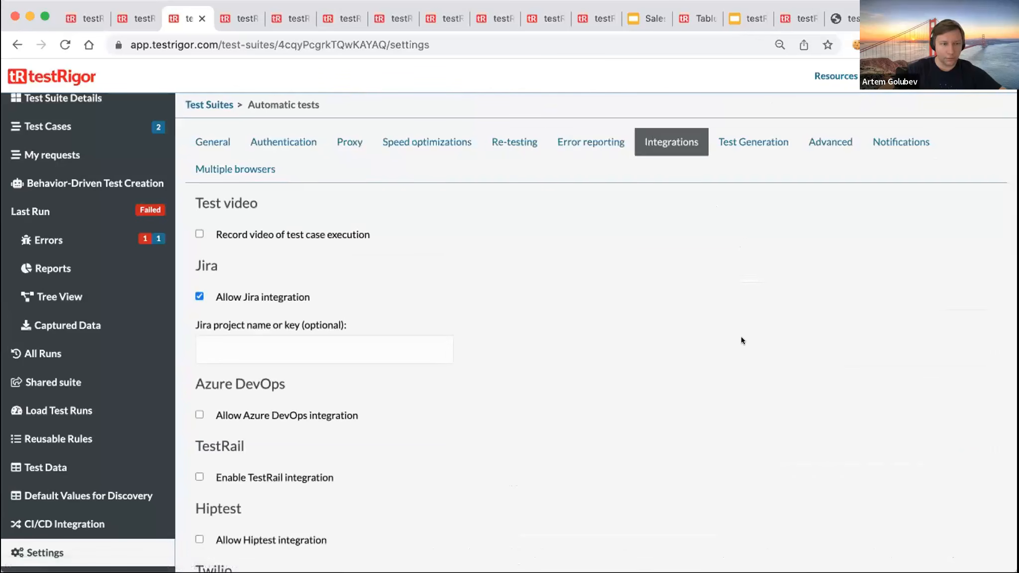
pyautogui.click(753, 146)
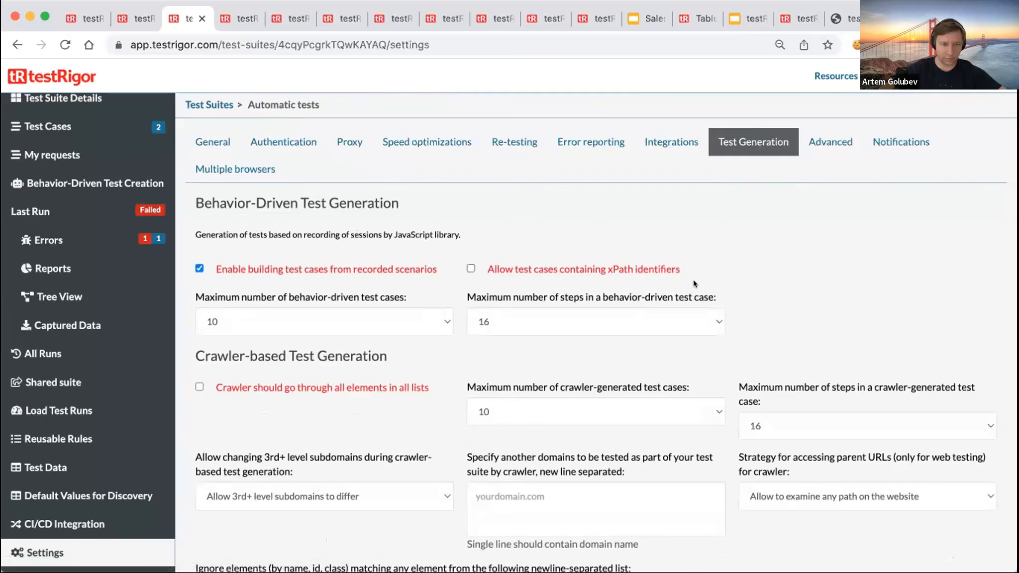
# - Review crawler test generation limits, keeping 10 test cases and 16 steps per test
pyautogui.scroll(-1, 685, 303)
pyautogui.scroll(-2, 685, 300)
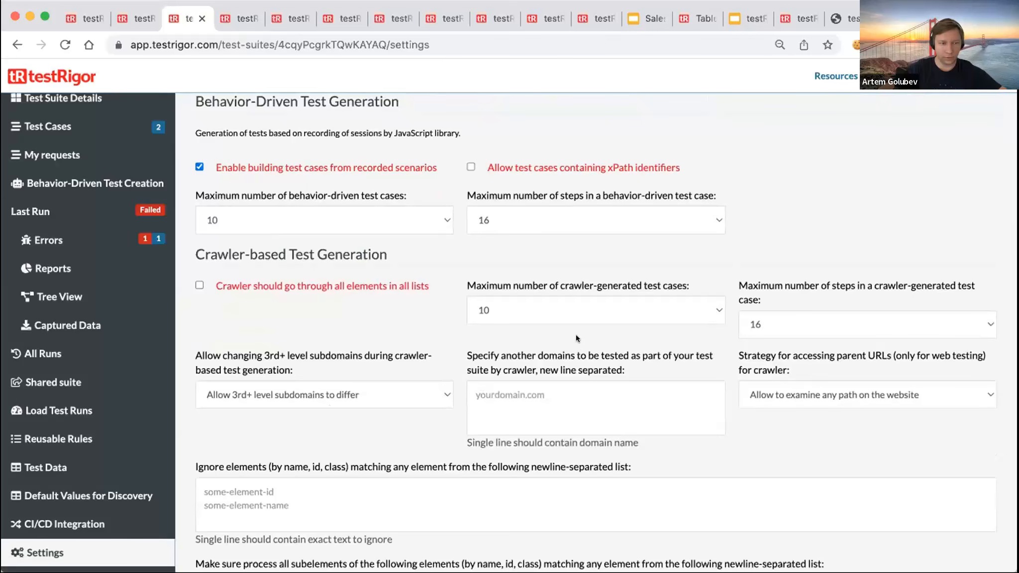
pyautogui.tripleClick(194, 248)
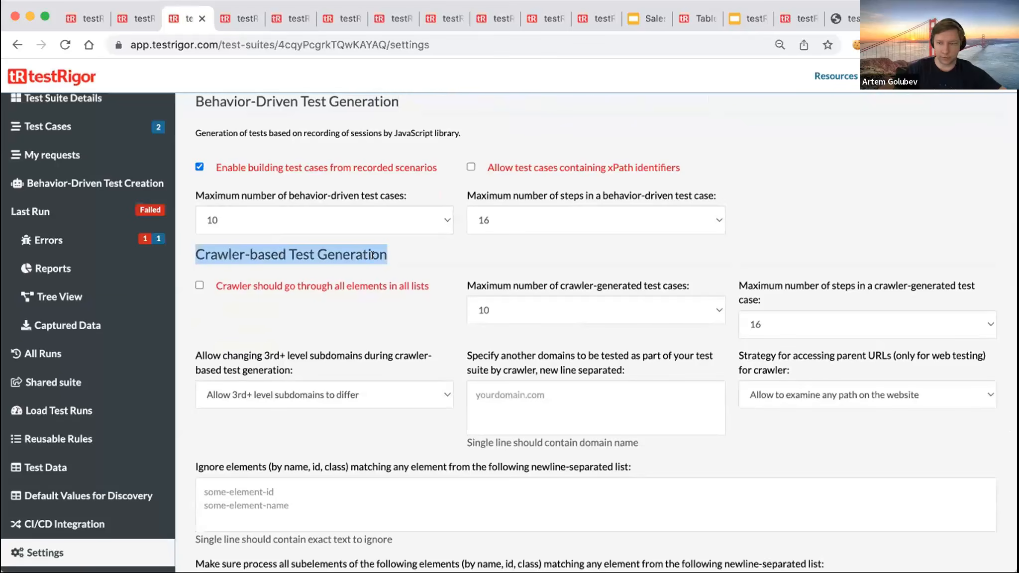
pyautogui.click(624, 312)
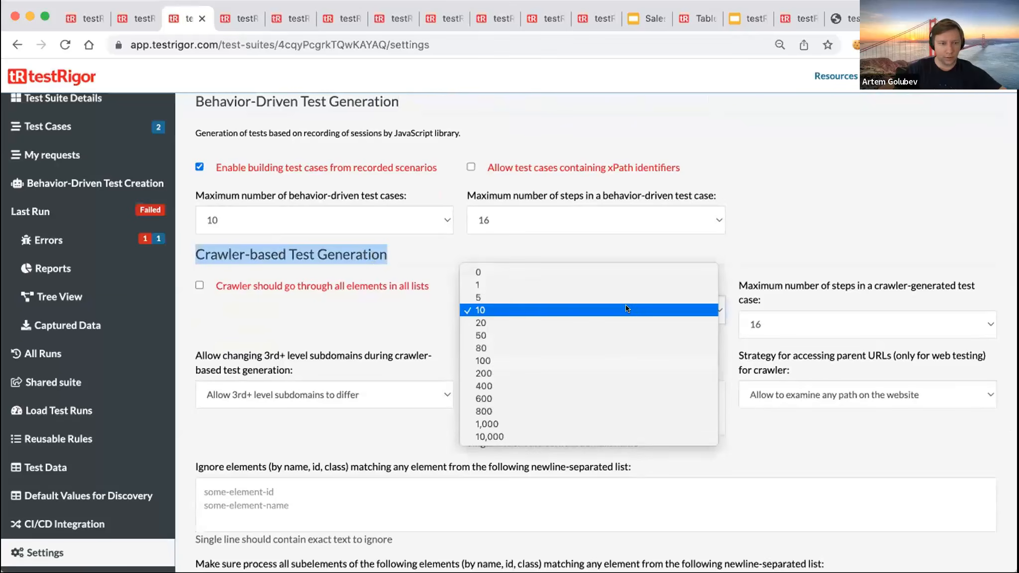
pyautogui.click(408, 303)
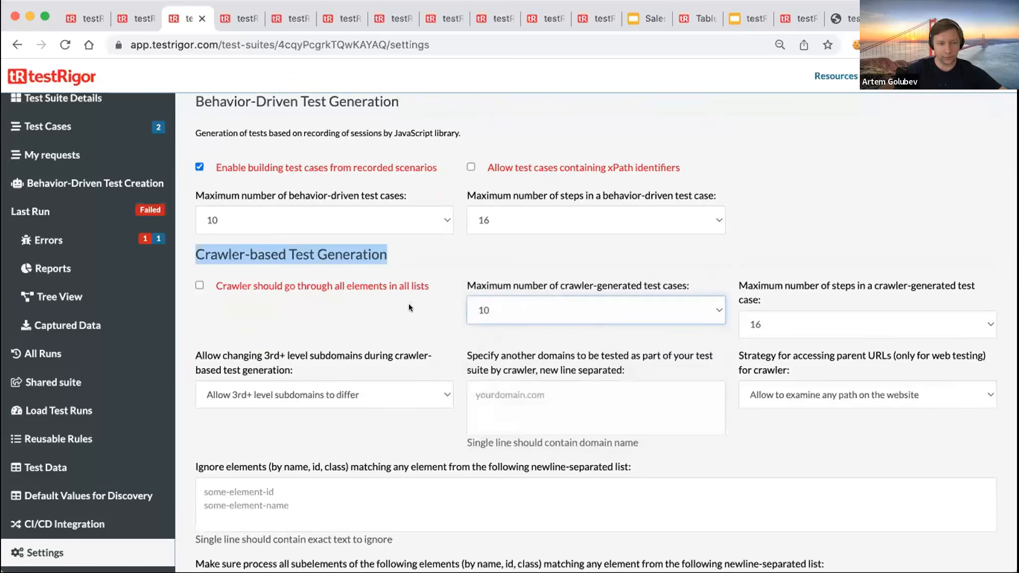
pyautogui.doubleClick(480, 285)
pyautogui.click(896, 253)
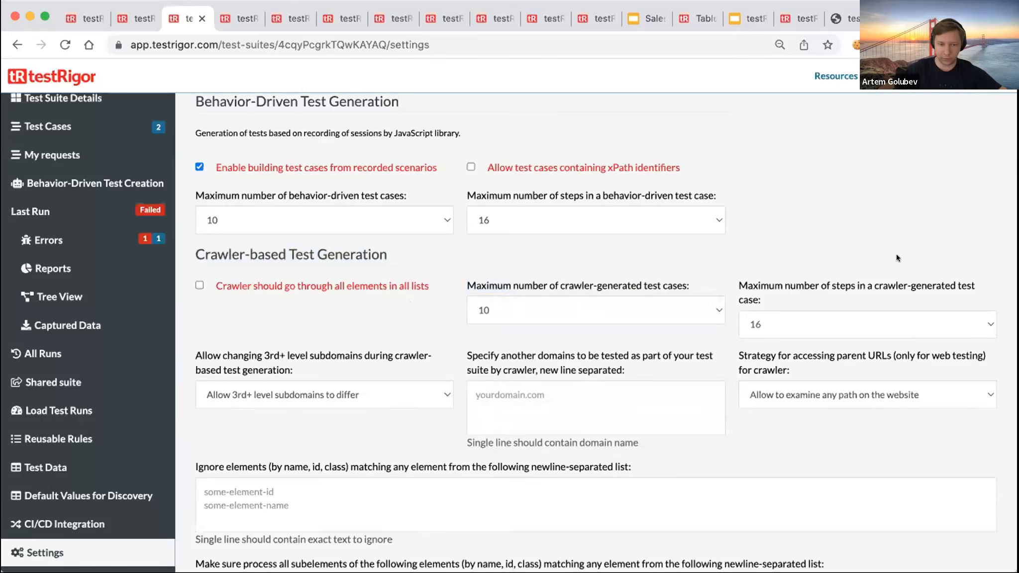
pyautogui.click(895, 315)
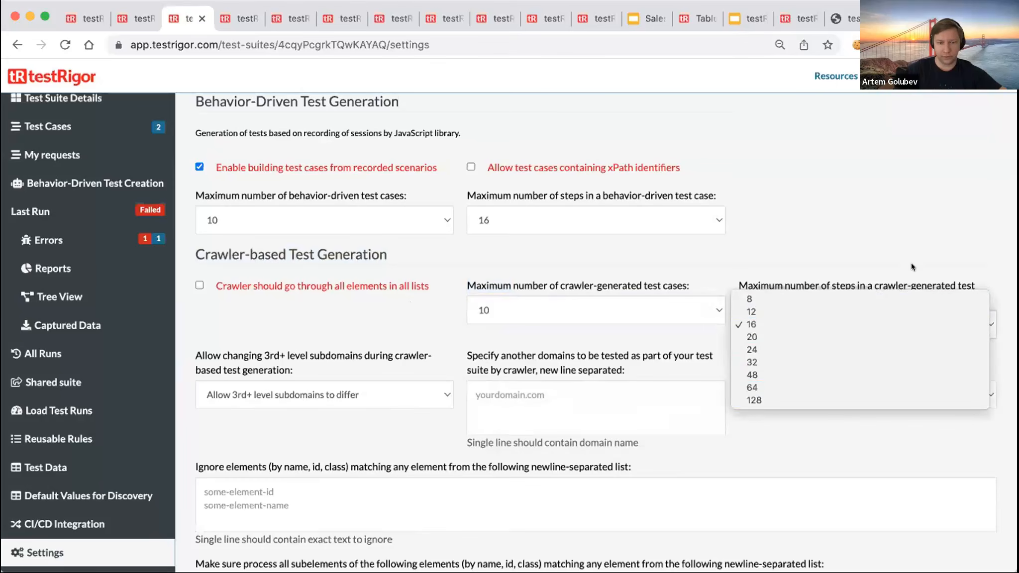
pyautogui.click(871, 254)
# - Scroll through the remaining settings and return to the Test Cases list
pyautogui.scroll(-3, 590, 358)
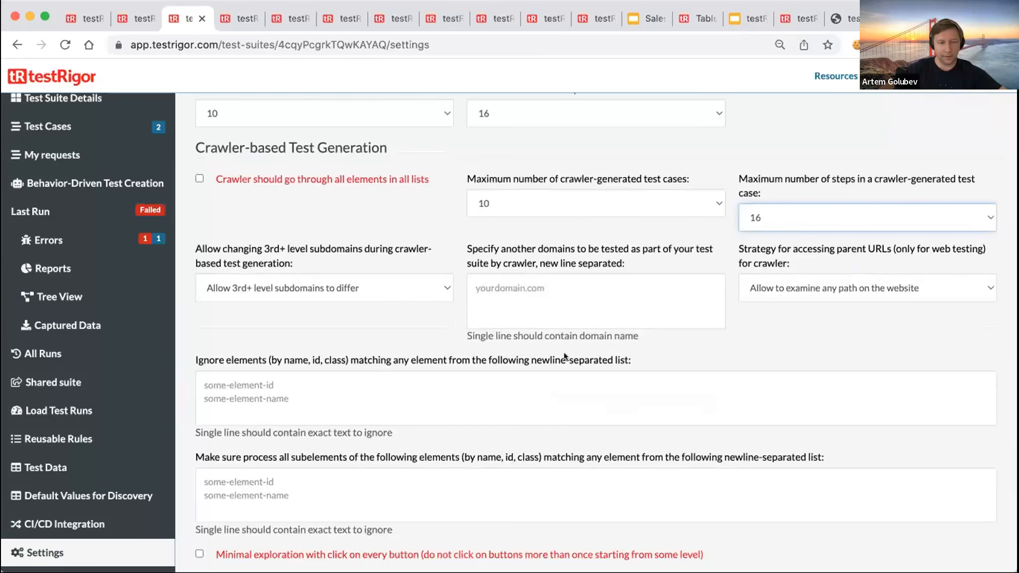
pyautogui.scroll(-3, 529, 458)
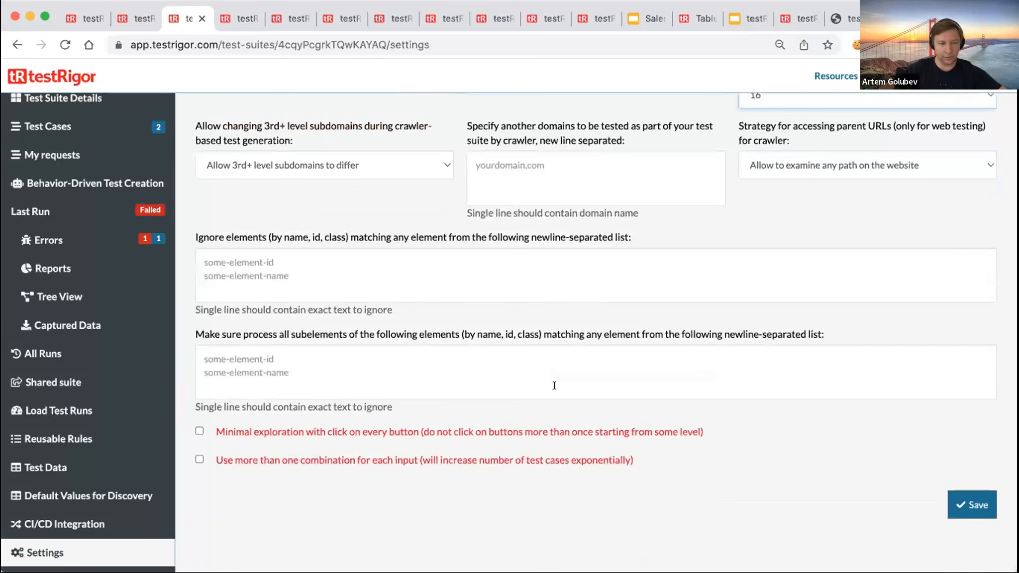
pyautogui.scroll(7, 554, 386)
pyautogui.scroll(-1, 554, 385)
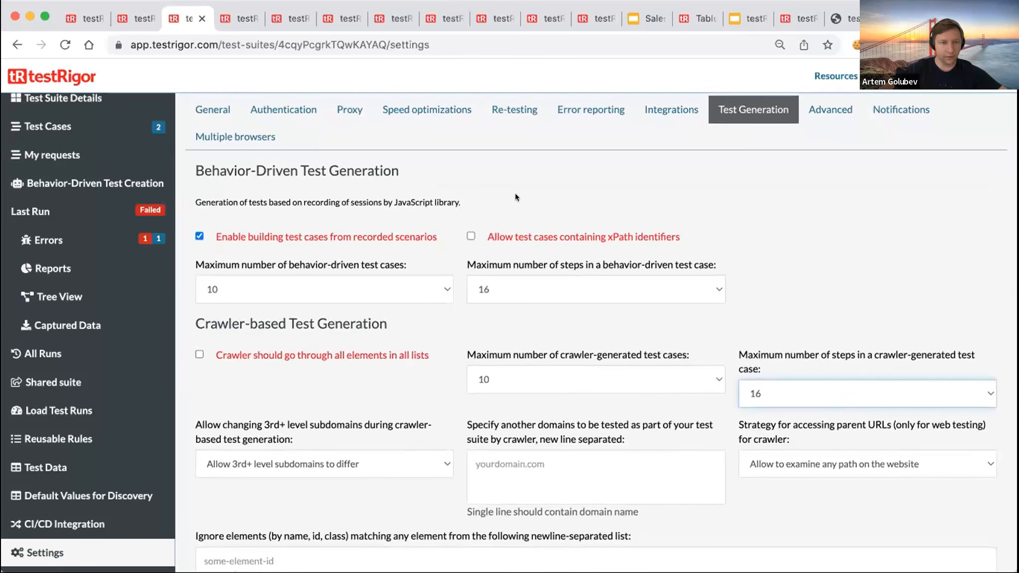
pyautogui.click(48, 127)
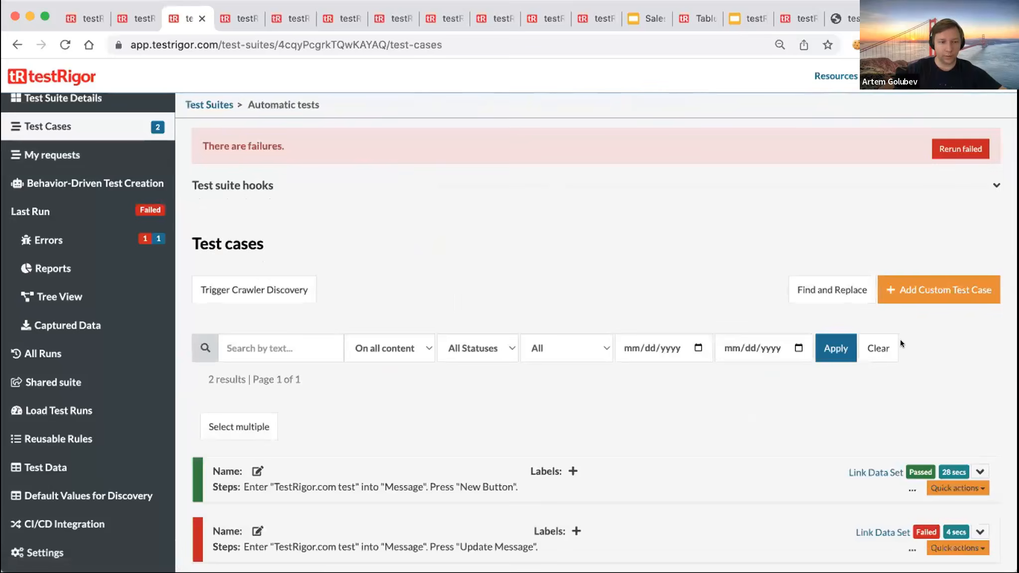
# - Expand the passed test case's details and screenshots, then open Behavior-Driven Test Case Creation
pyautogui.click(979, 409)
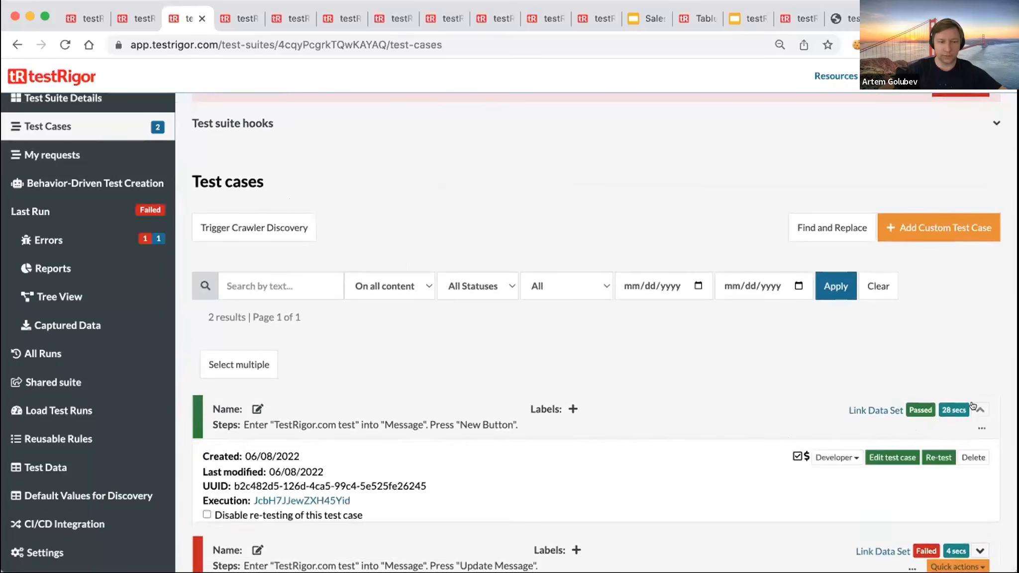
pyautogui.scroll(-7, 759, 396)
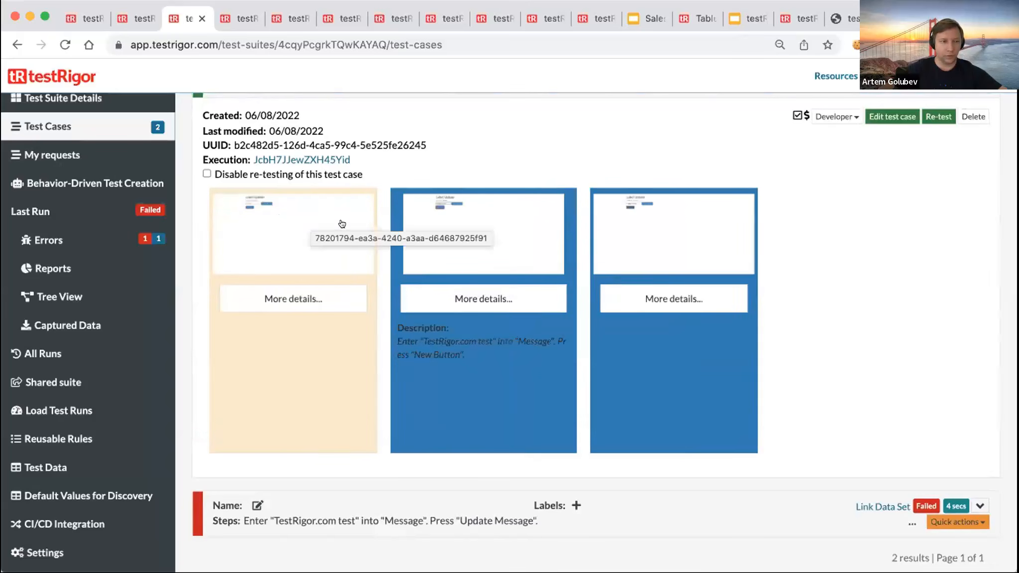
pyautogui.scroll(3, 591, 253)
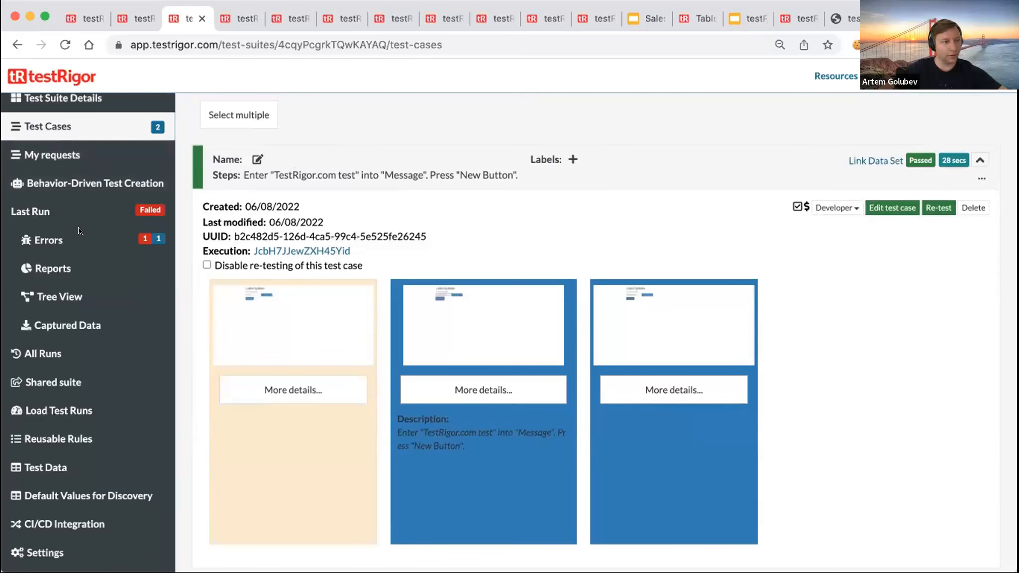
pyautogui.scroll(2, 78, 233)
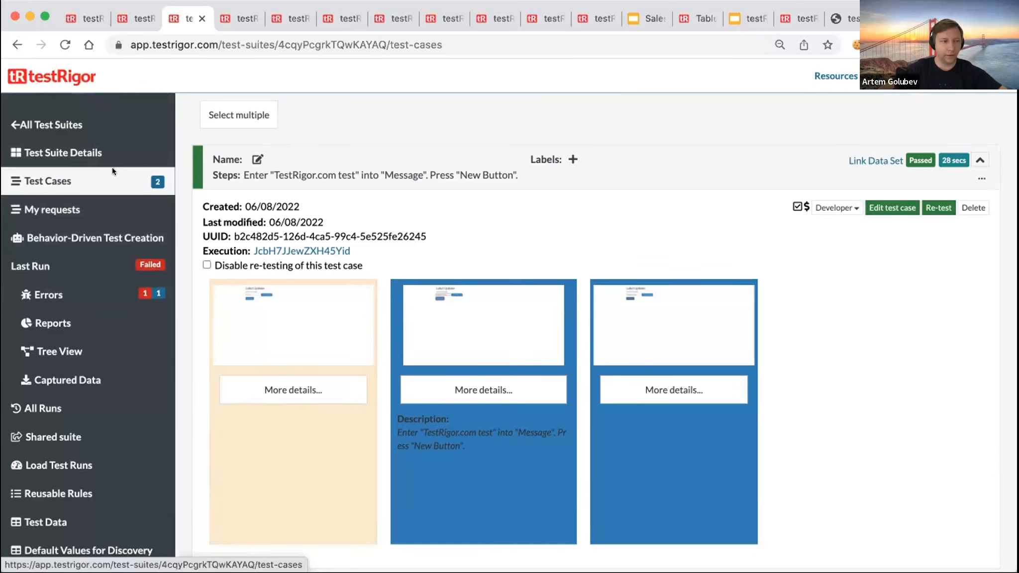
pyautogui.click(97, 244)
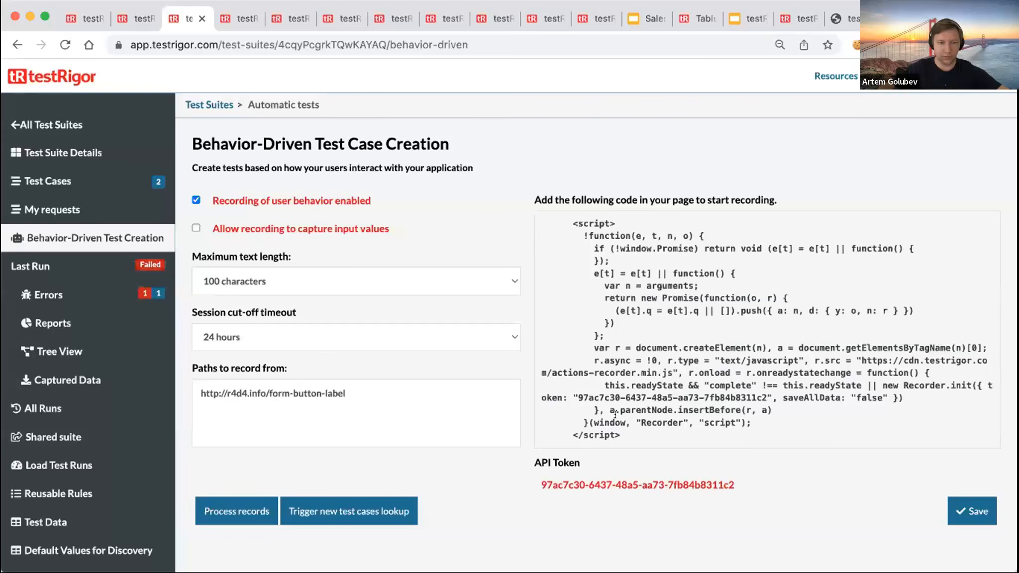
# - Highlight the recorder script snippet on the Behavior-Driven Test Case Creation page, then open the last run's tree view
pyautogui.moveTo(622, 436); pyautogui.dragTo(530, 211)
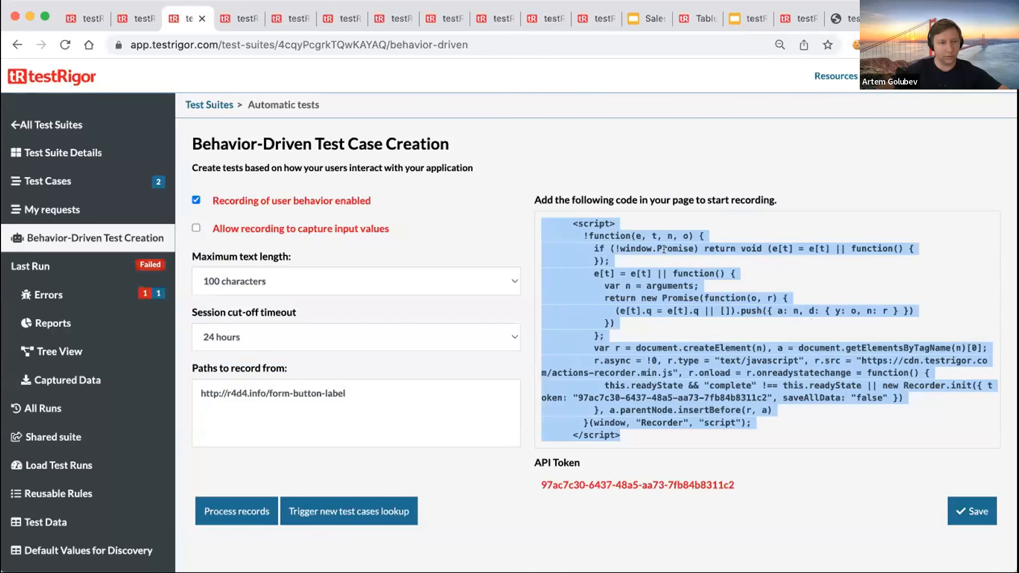
pyautogui.click(627, 132)
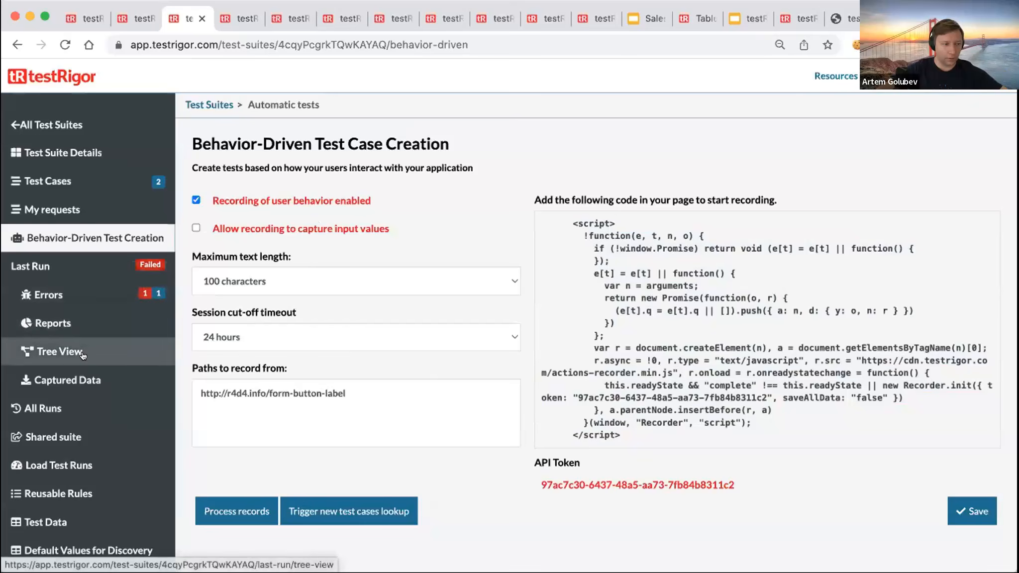
pyautogui.click(57, 351)
# - Expand the Home Screen node and both step paths in the last run's tree view
pyautogui.click(202, 172)
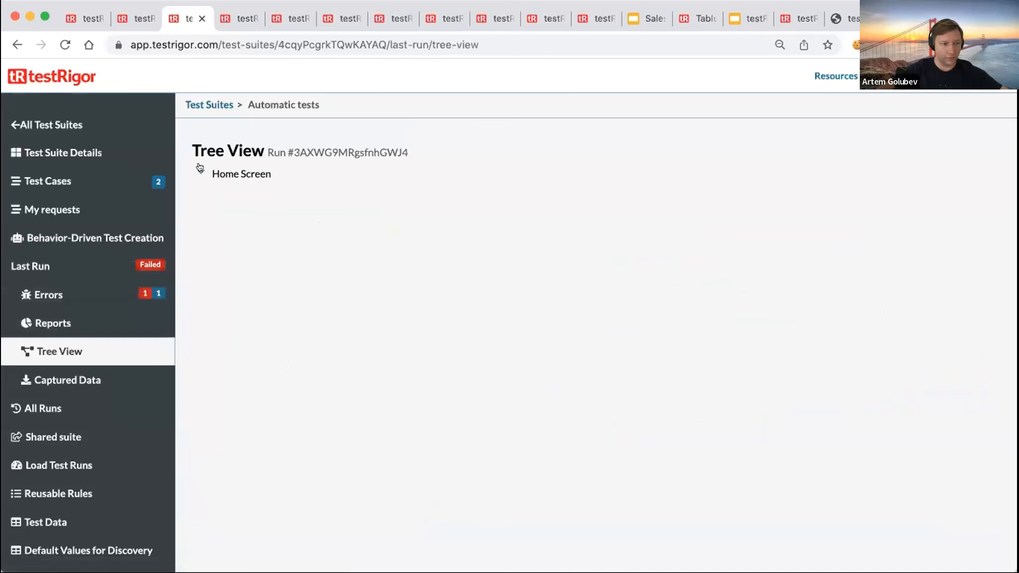
pyautogui.click(230, 188)
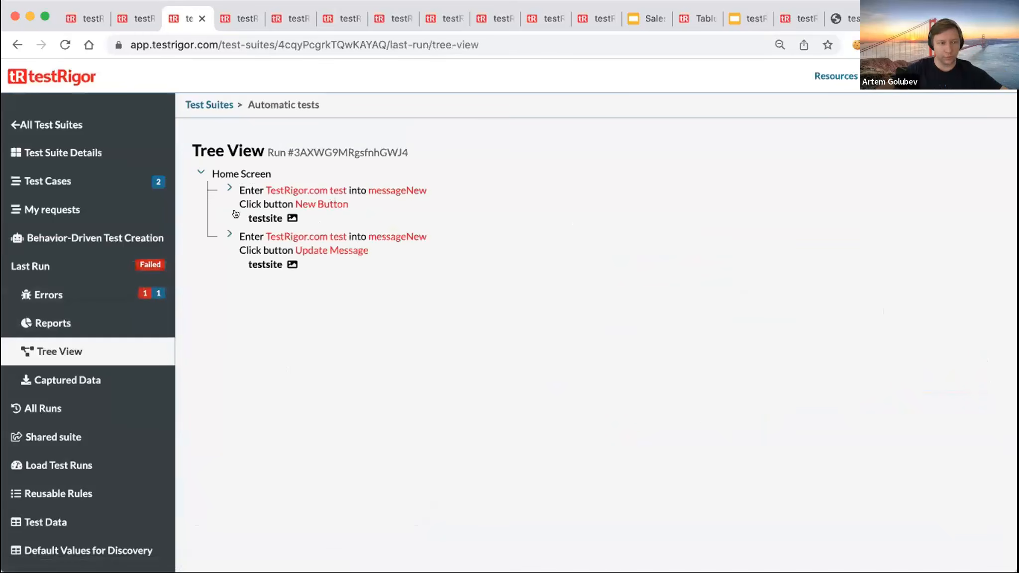
pyautogui.click(229, 248)
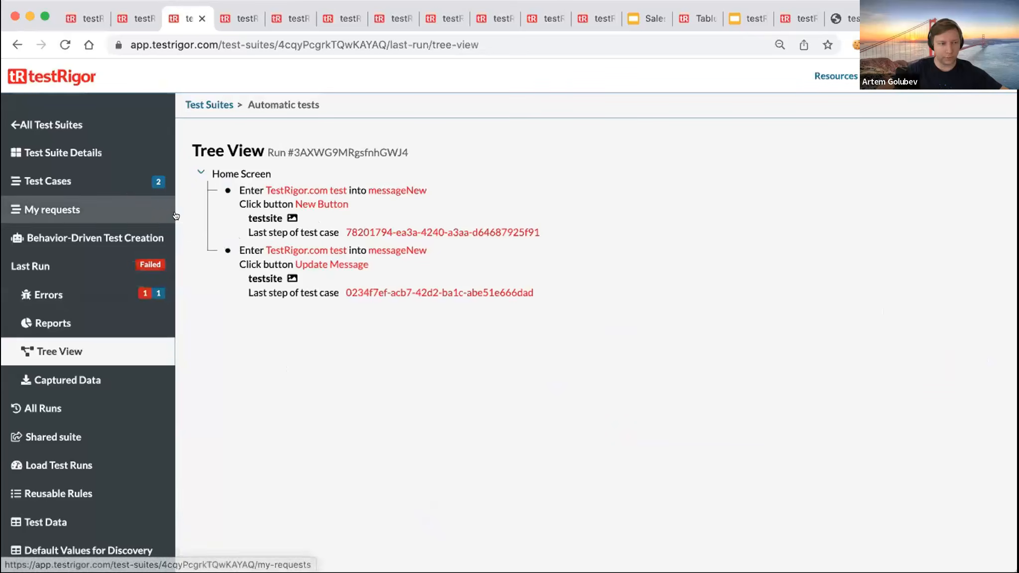
# - Go back to Test Cases and open the Automatic tests suite details
pyautogui.click(98, 181)
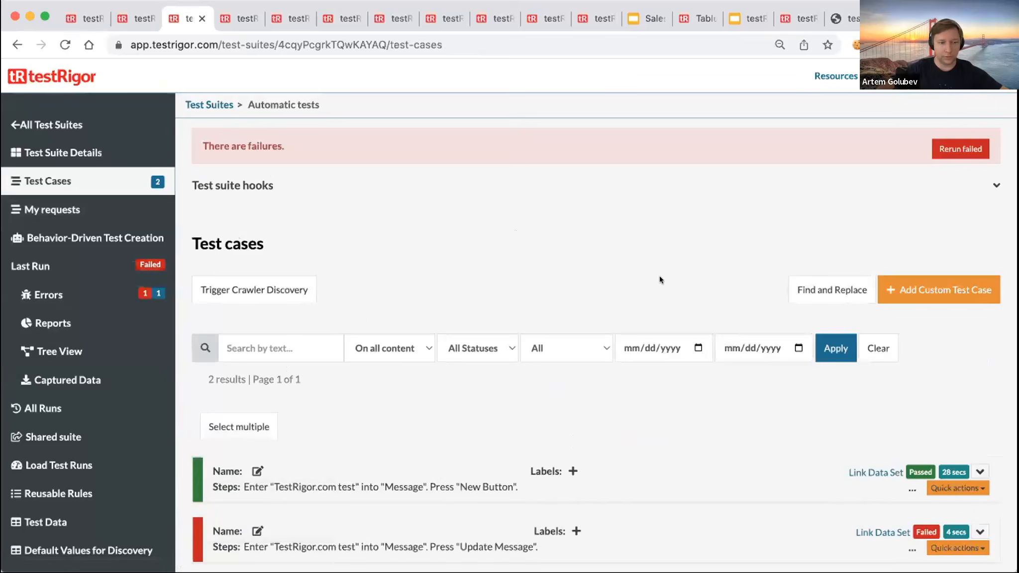
pyautogui.scroll(-2, 659, 275)
pyautogui.click(120, 152)
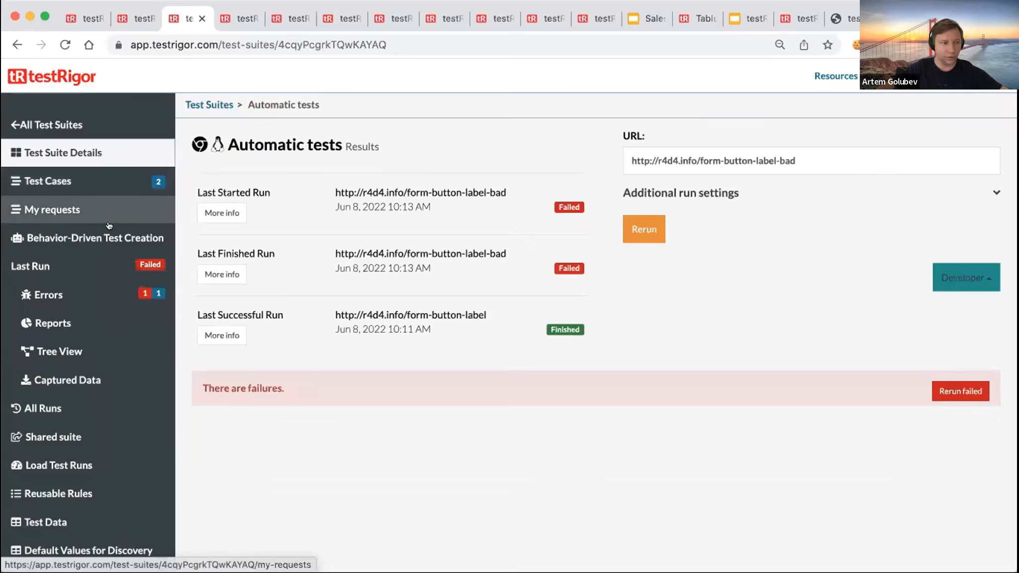
pyautogui.click(95, 238)
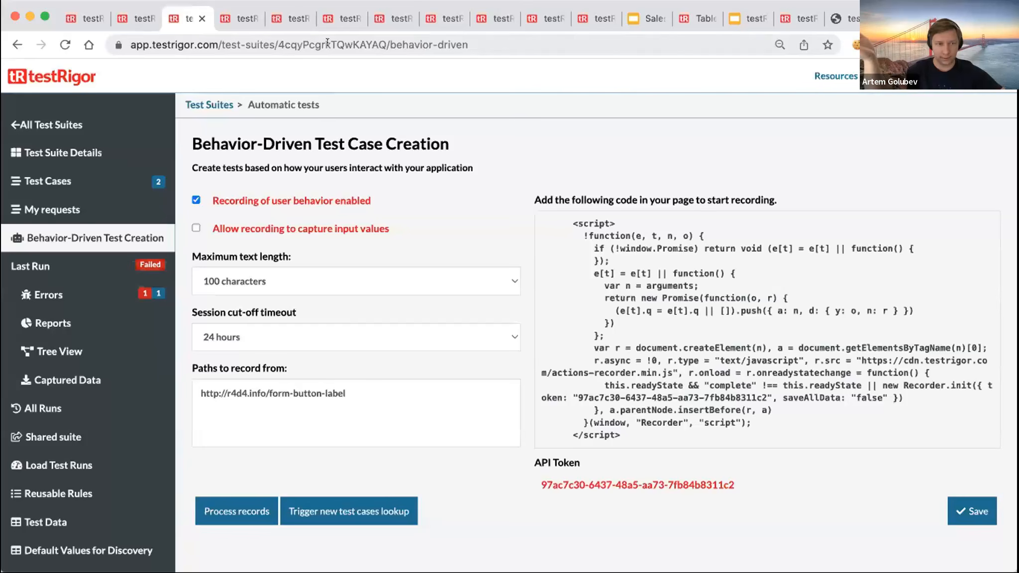
# - Inspect the app.testrigor.com domain in the address bar, leaving the address unchanged
pyautogui.click(188, 34)
pyautogui.click(206, 32)
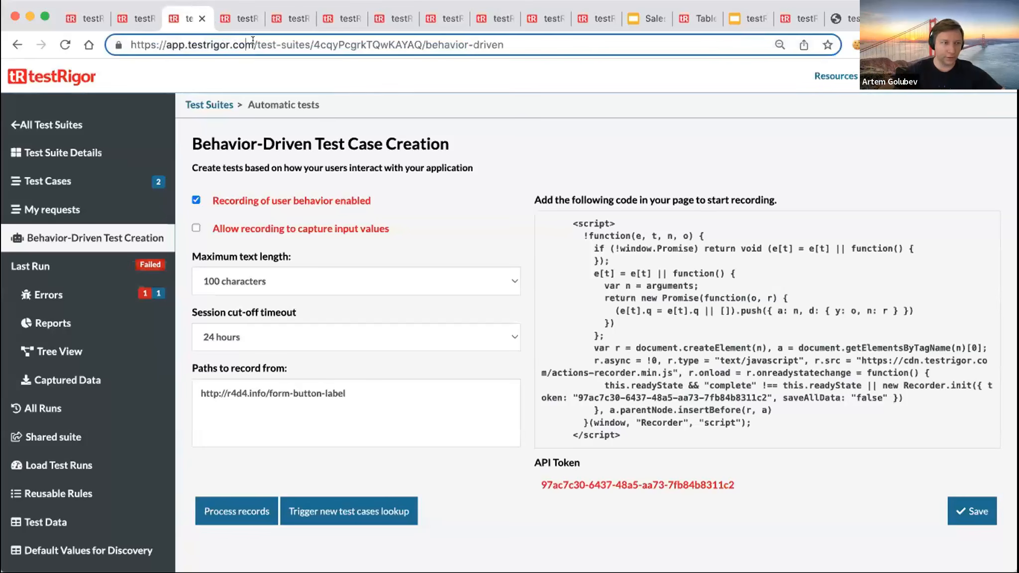
pyautogui.moveTo(254, 44); pyautogui.dragTo(161, 43)
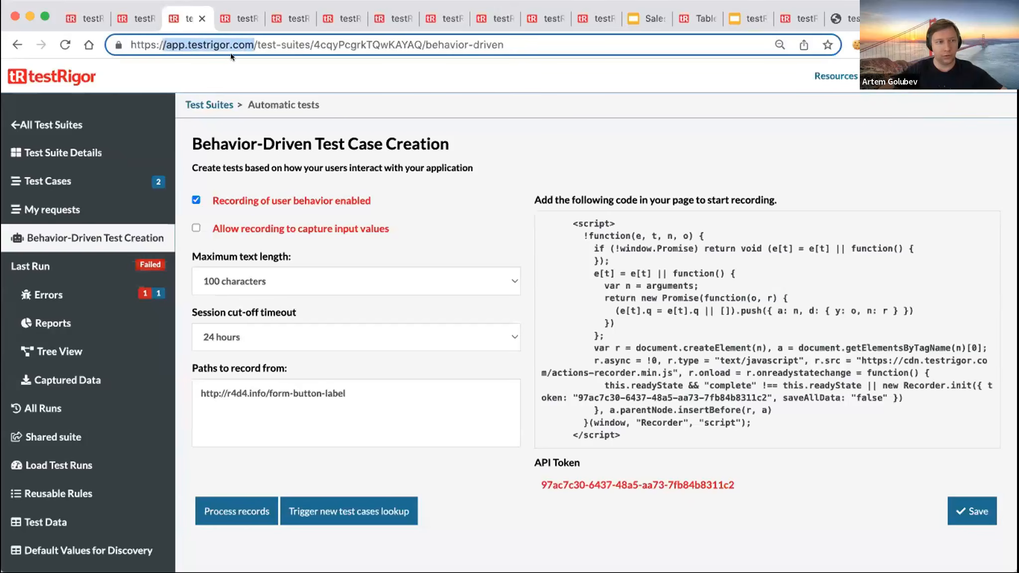
pyautogui.click(258, 73)
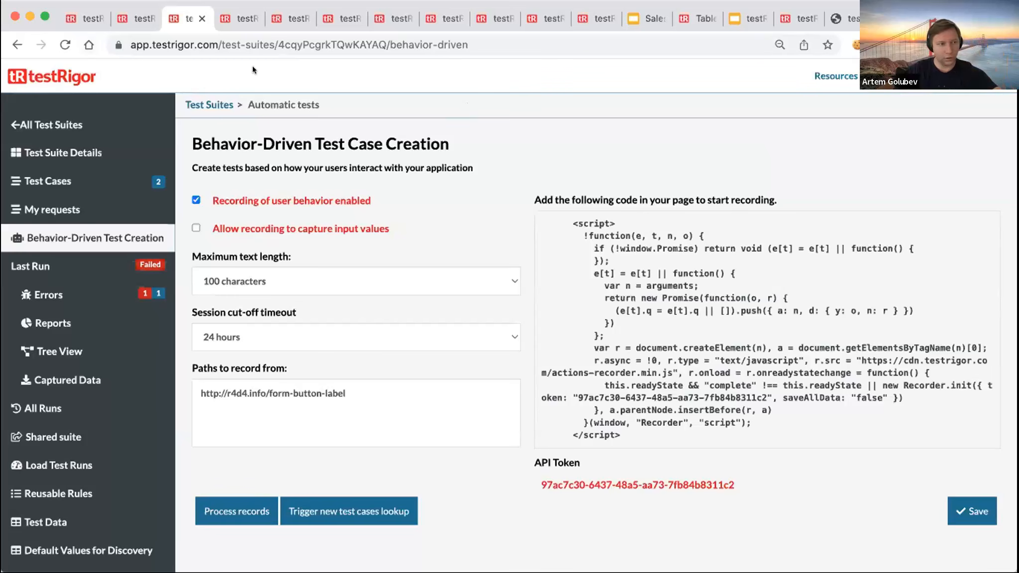
# - Open the testRigor home link in a new tab, plus a fresh blank browser tab
pyautogui.rightClick(63, 75)
pyautogui.click(119, 85)
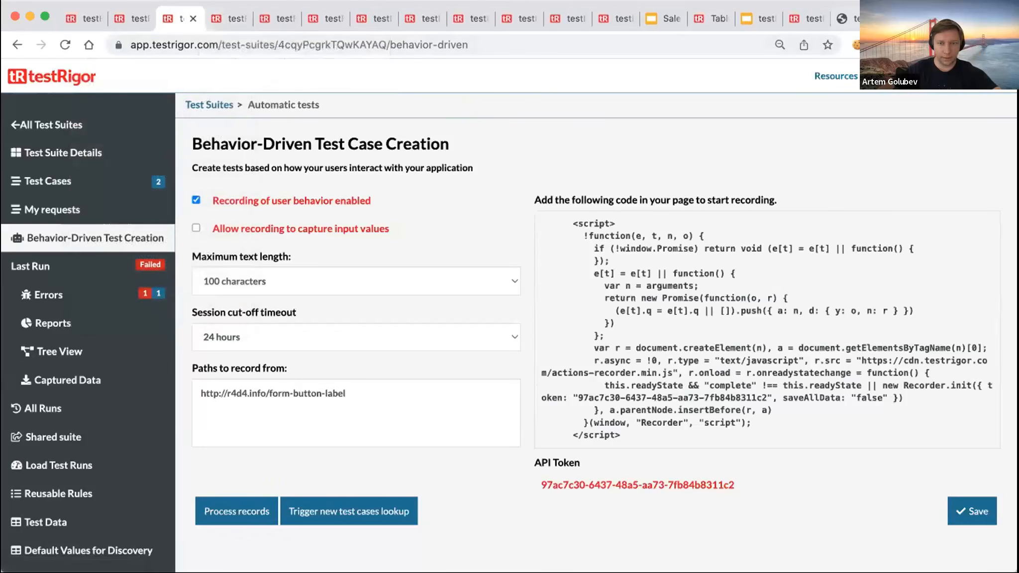
pyautogui.press('super+t')
# - Load tesla.com in the new tab, select its address, and go back to the testRigor tab
pyautogui.write('te')
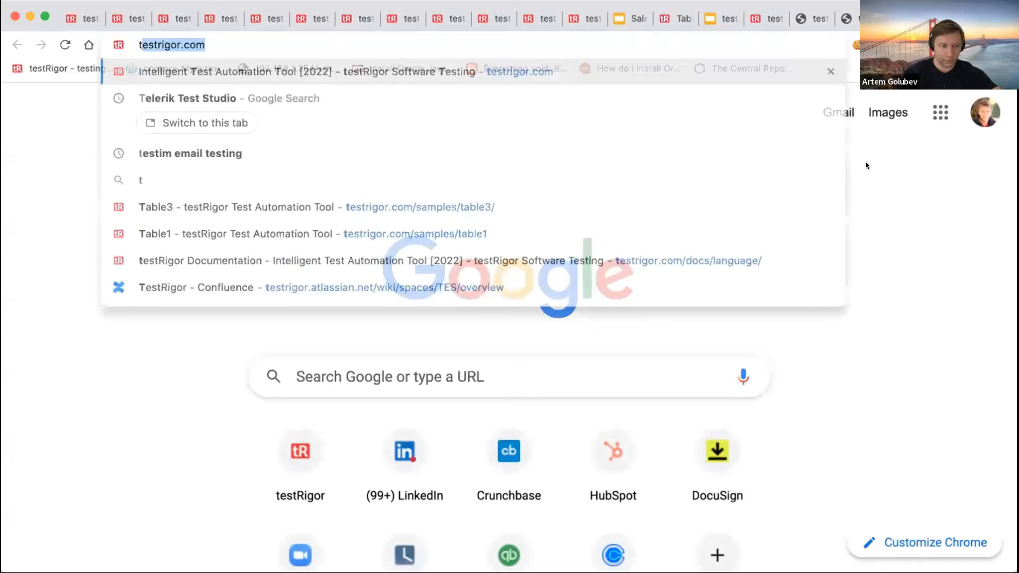
pyautogui.write('s')
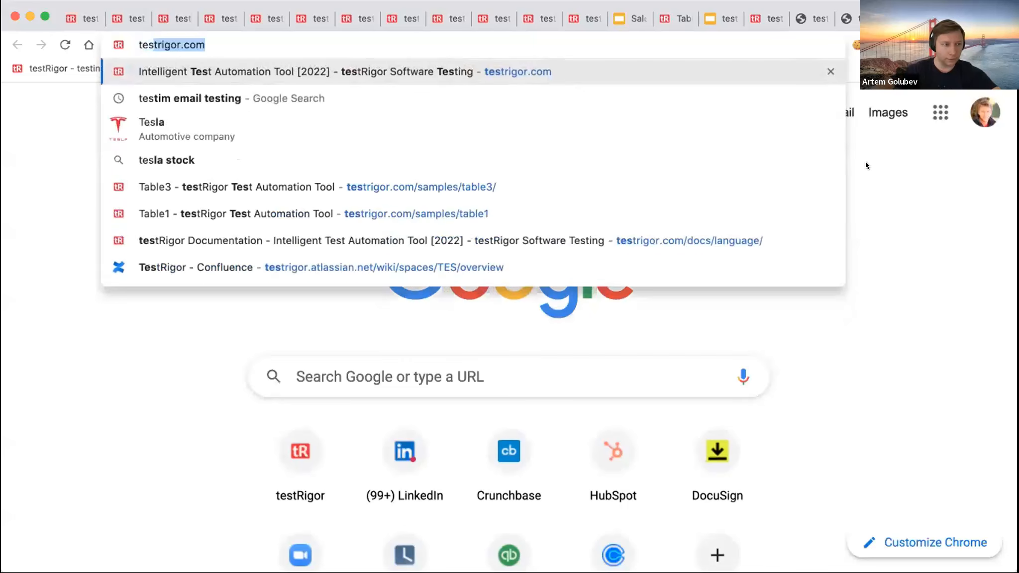
pyautogui.write('la.com')
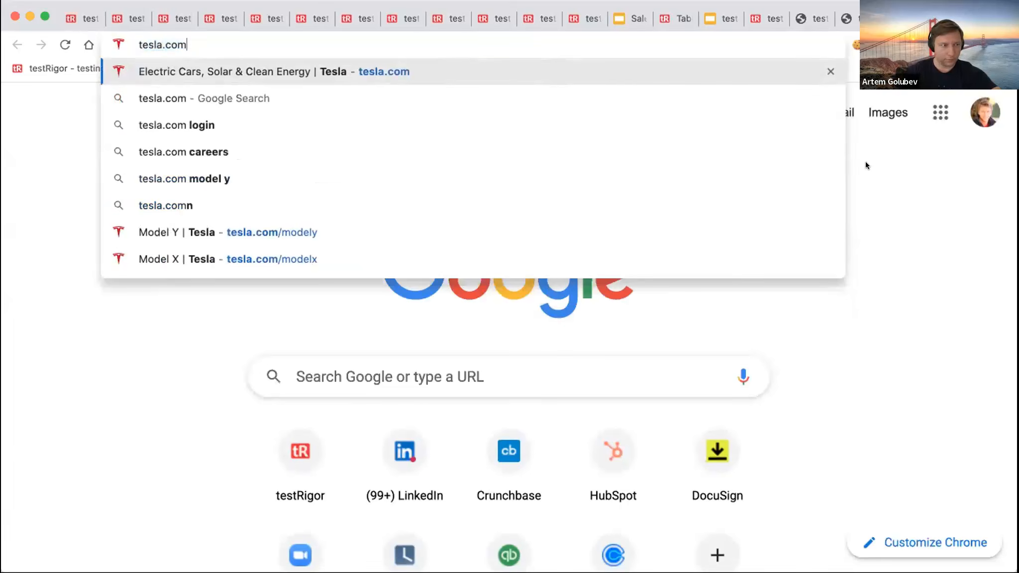
pyautogui.press('Return')
pyautogui.click(294, 43)
pyautogui.press('super+c')
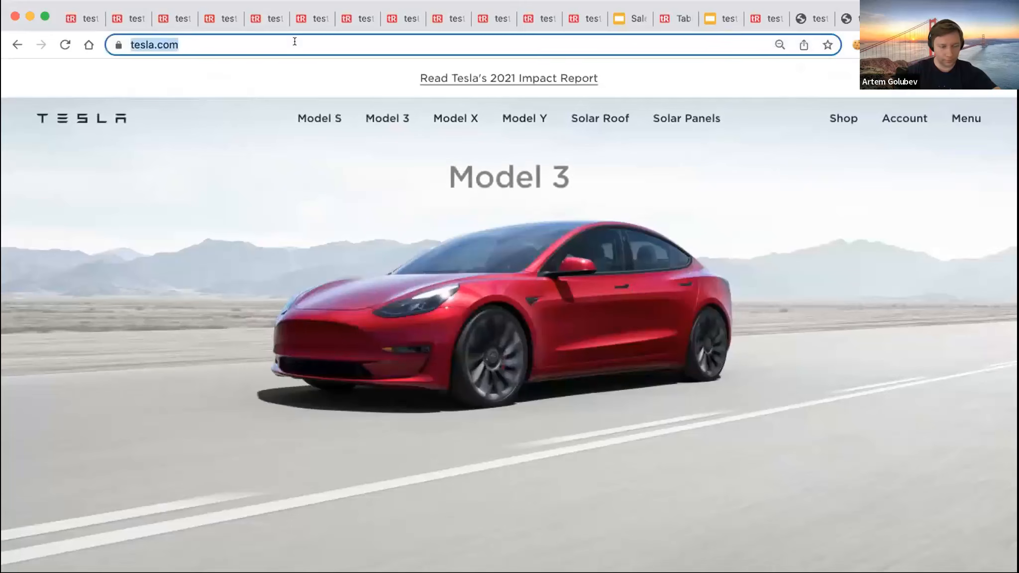
pyautogui.click(186, 18)
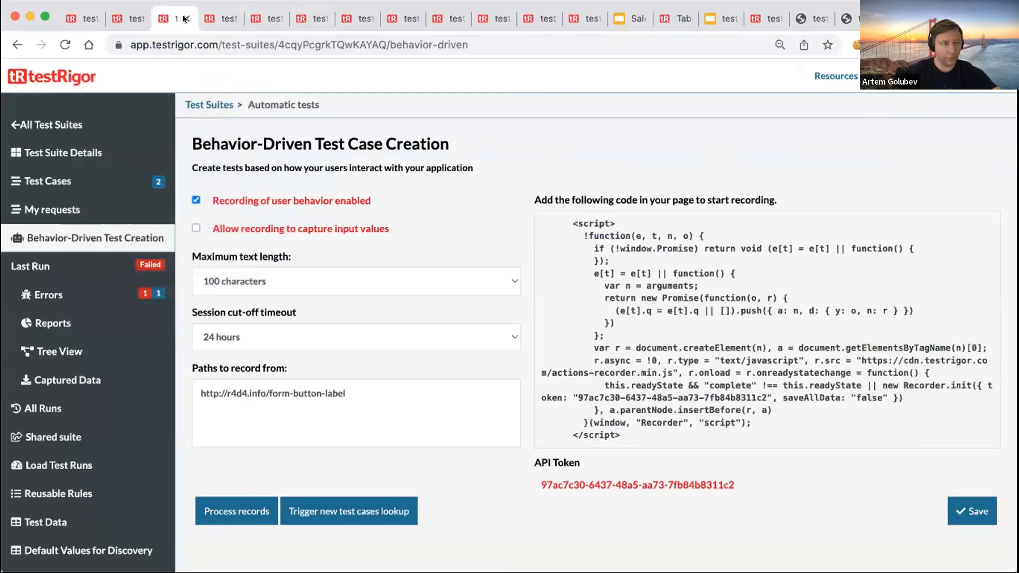
# - Paste the Tesla address as the test URL and name the new suite 'Tesla 27349'
pyautogui.click(223, 19)
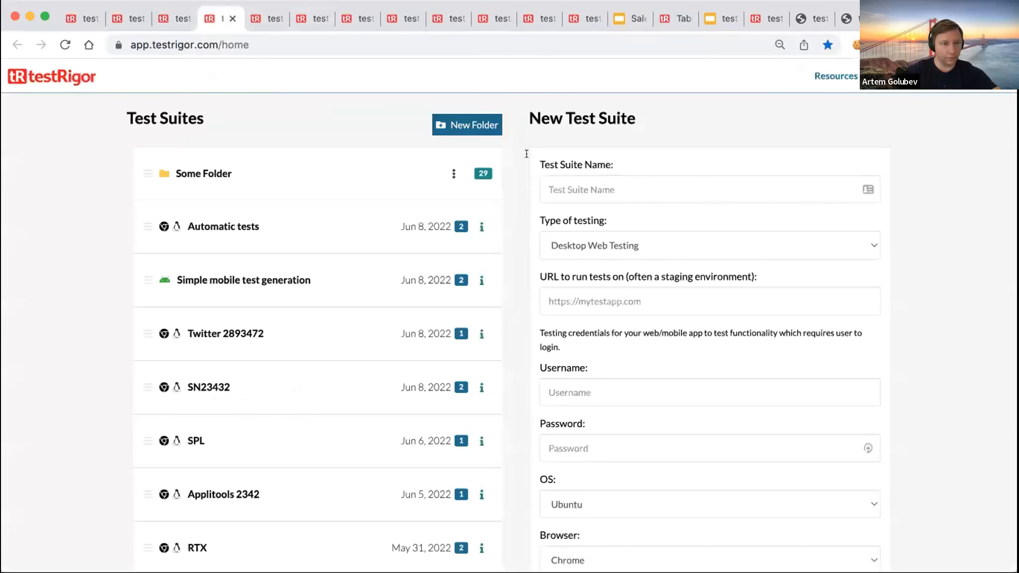
pyautogui.click(625, 294)
pyautogui.press('super+v')
pyautogui.click(552, 190)
pyautogui.write('Tesl')
pyautogui.press('BackSpace')
pyautogui.write('la')
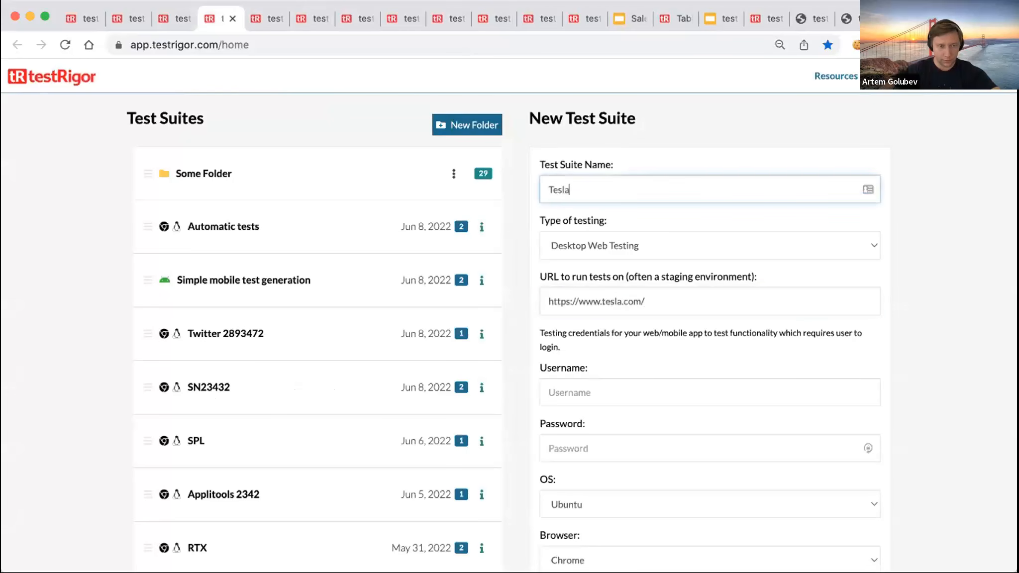
pyautogui.write(' 27349')
# - Set the number of auto-generated tests to 0, then switch to the Tesla tab
pyautogui.scroll(-1, 640, 490)
pyautogui.scroll(-5, 639, 490)
pyautogui.click(651, 406)
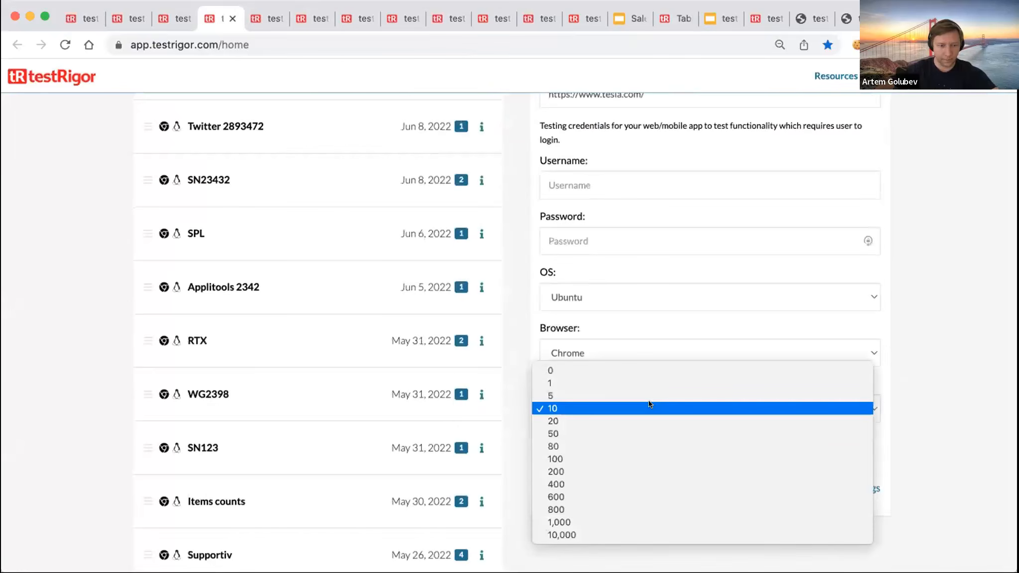
pyautogui.click(636, 372)
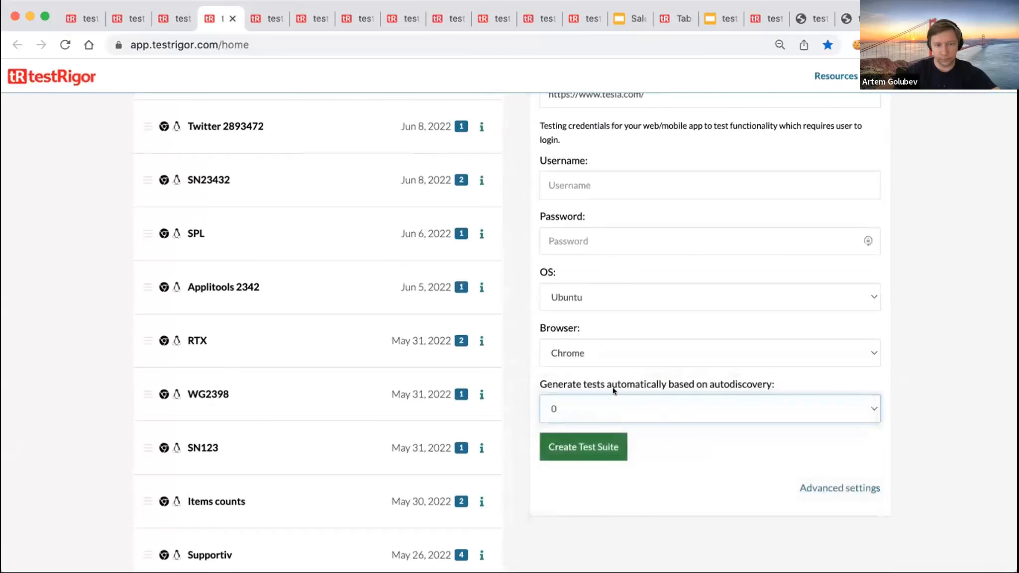
pyautogui.scroll(3, 614, 408)
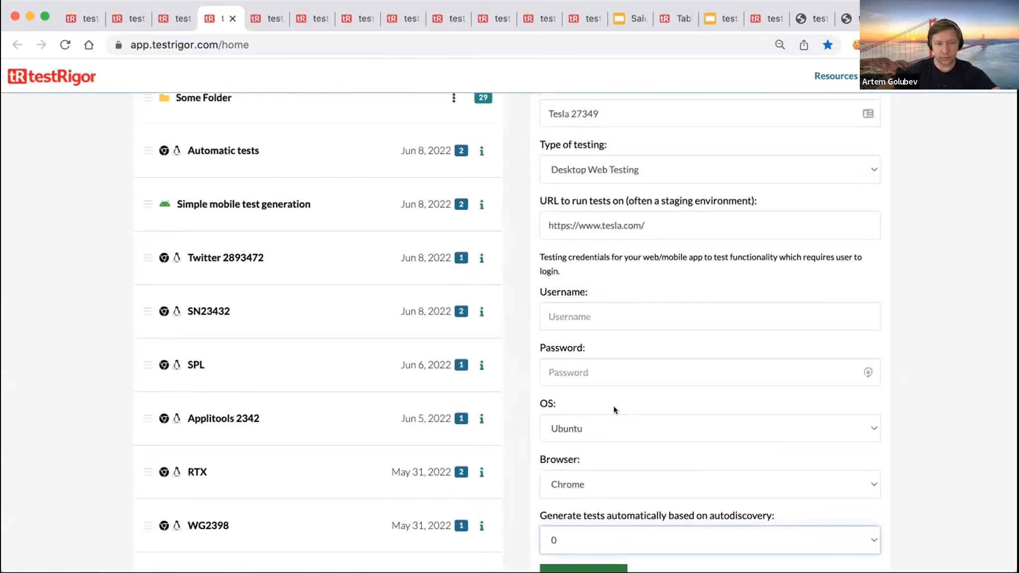
pyautogui.scroll(-3, 614, 406)
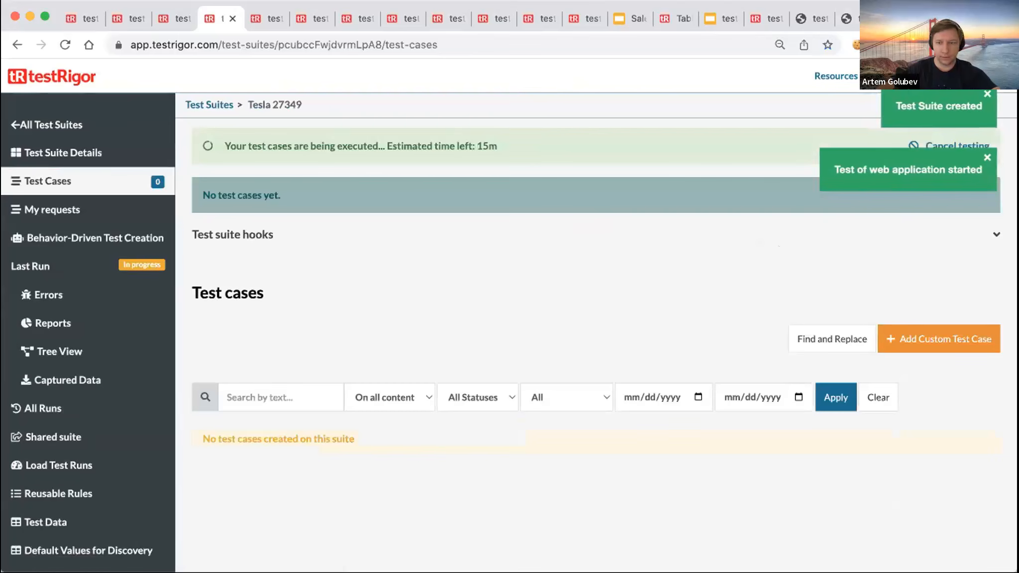
pyautogui.click(940, 19)
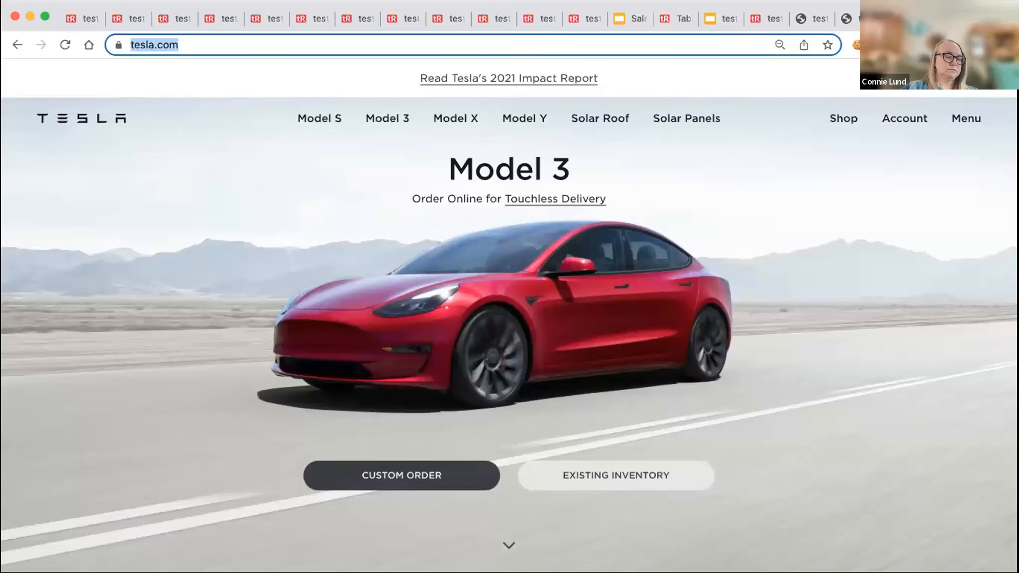
# - Start a testRigor recording and begin ordering a Model 3 on tesla.com
pyautogui.click(904, 45)
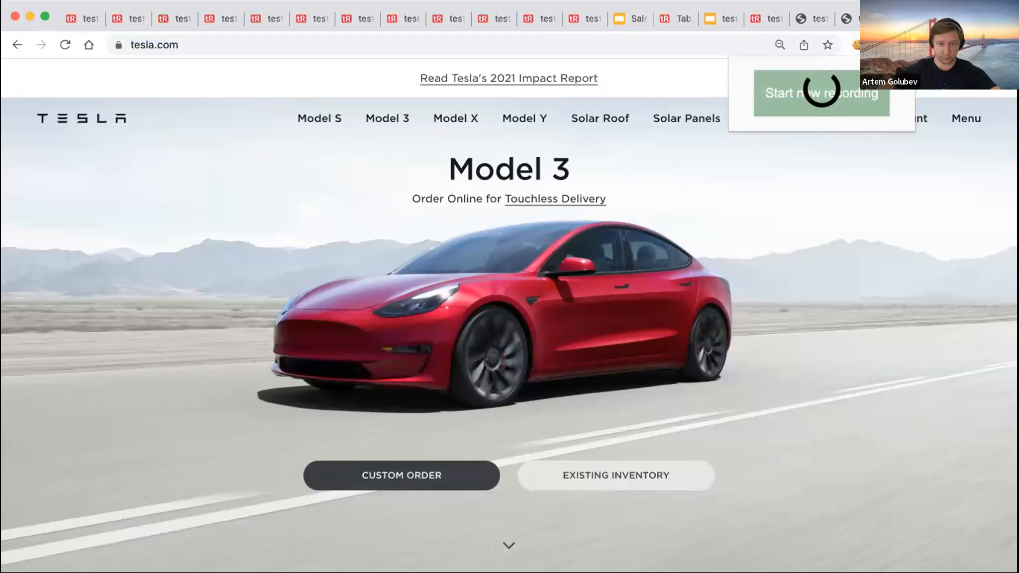
pyautogui.click(813, 86)
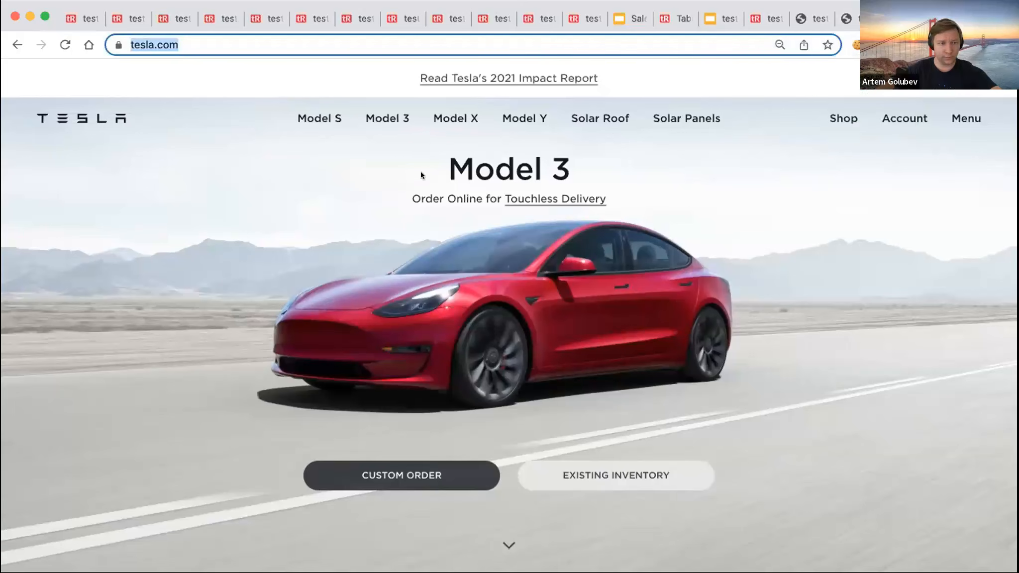
pyautogui.click(389, 114)
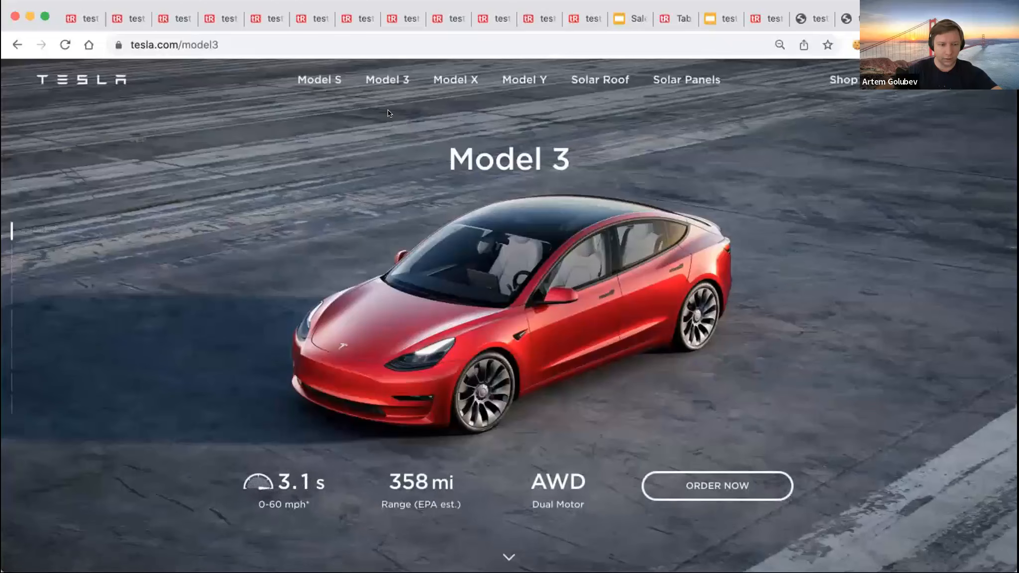
pyautogui.click(712, 485)
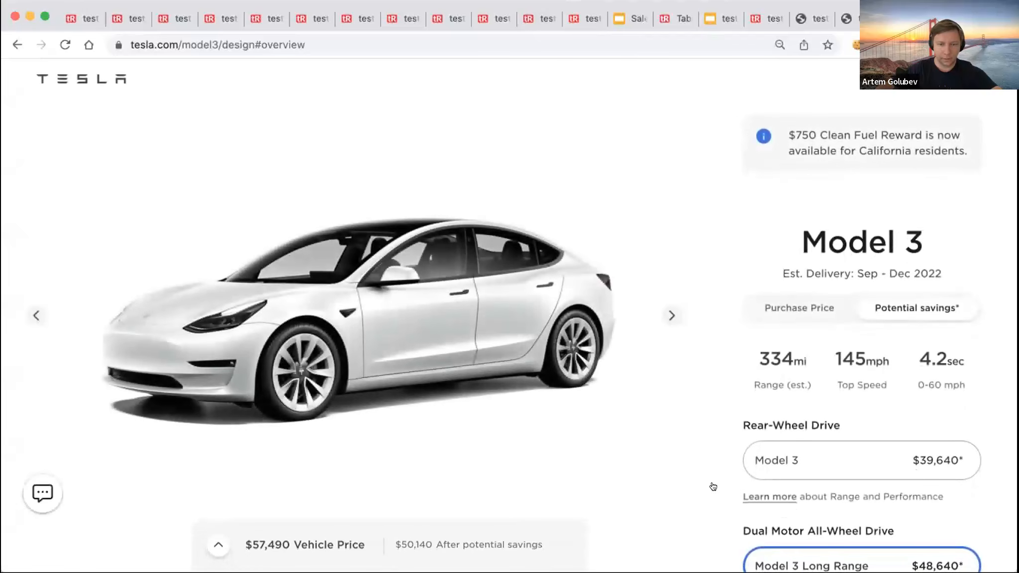
# - Show purchase prices and choose Model 3 Performance in Deep Blue Metallic
pyautogui.click(803, 310)
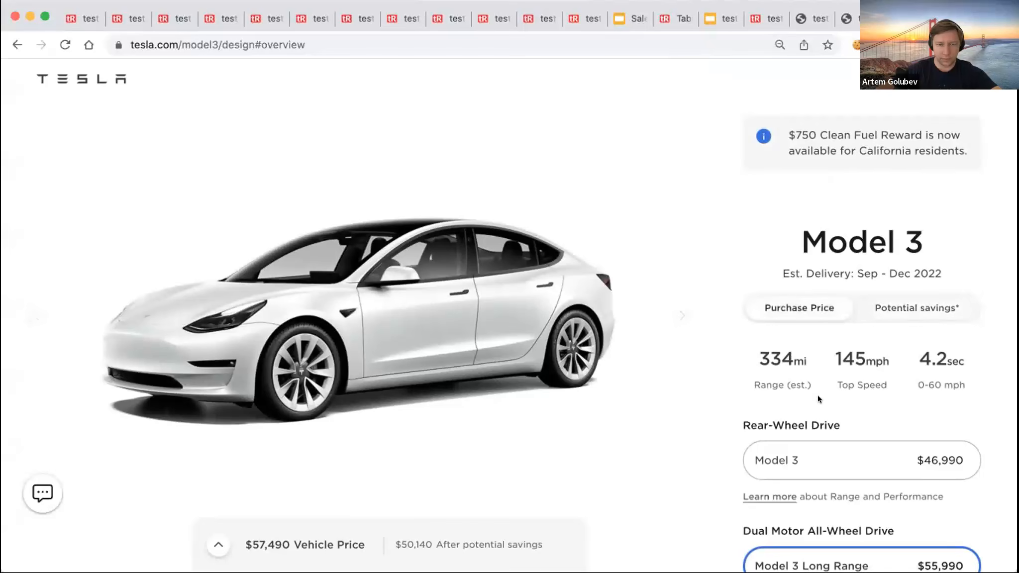
pyautogui.scroll(-3, 825, 378)
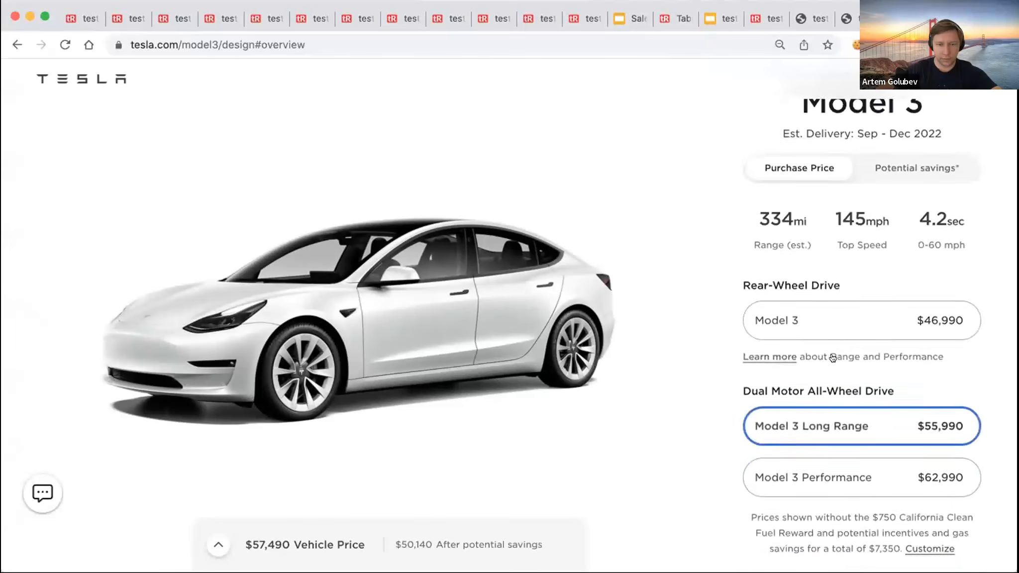
pyautogui.scroll(-3, 832, 357)
pyautogui.click(817, 317)
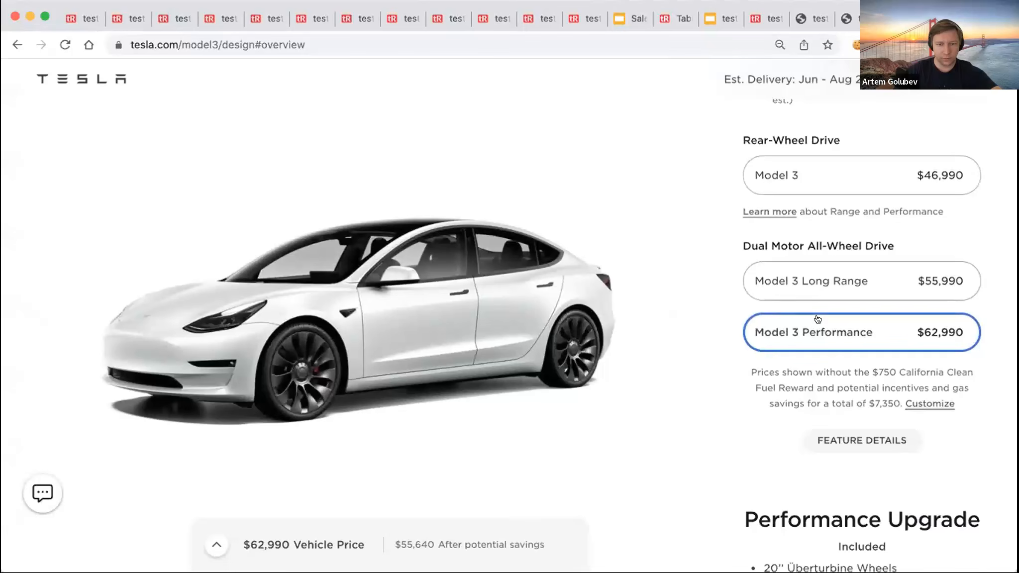
pyautogui.scroll(-5, 819, 323)
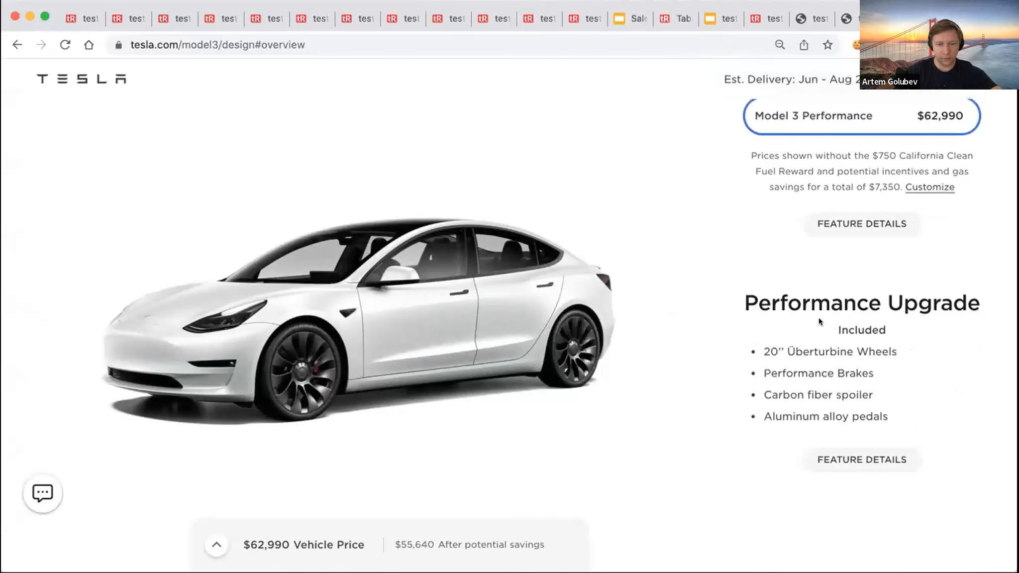
pyautogui.scroll(-8, 819, 321)
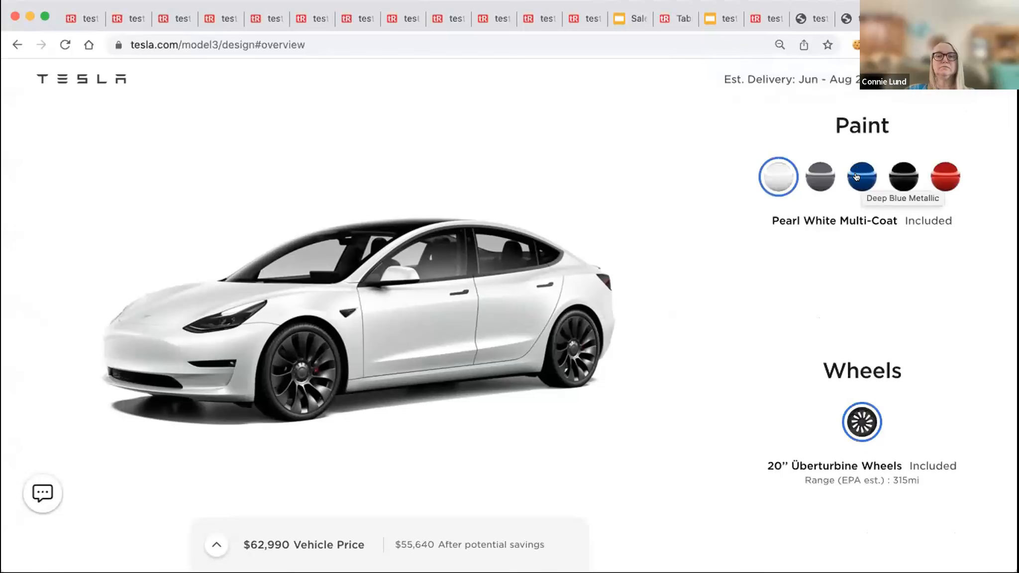
pyautogui.click(856, 176)
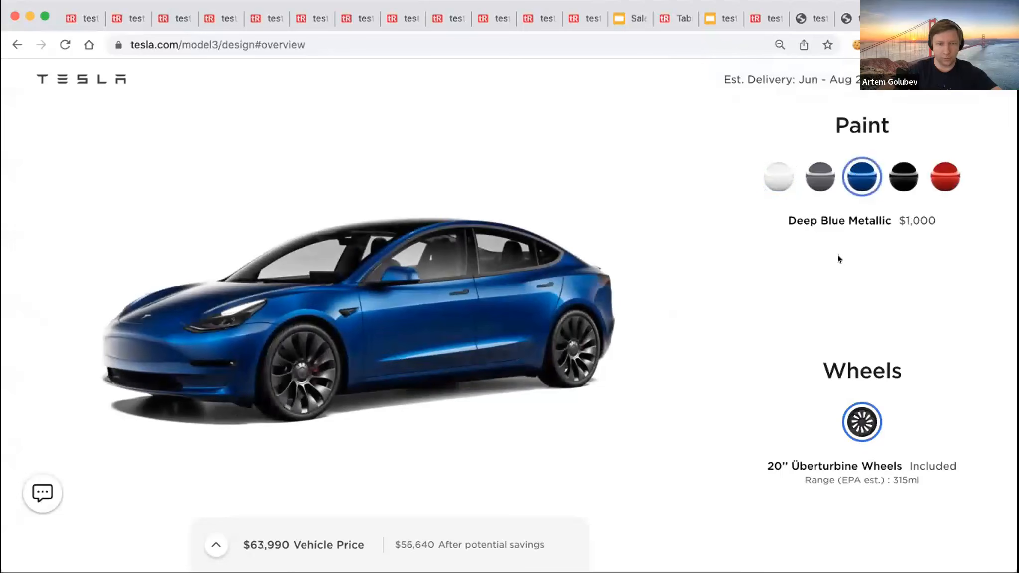
# - Add Full Self-Driving Capability and continue to the payment step
pyautogui.scroll(-15, 836, 261)
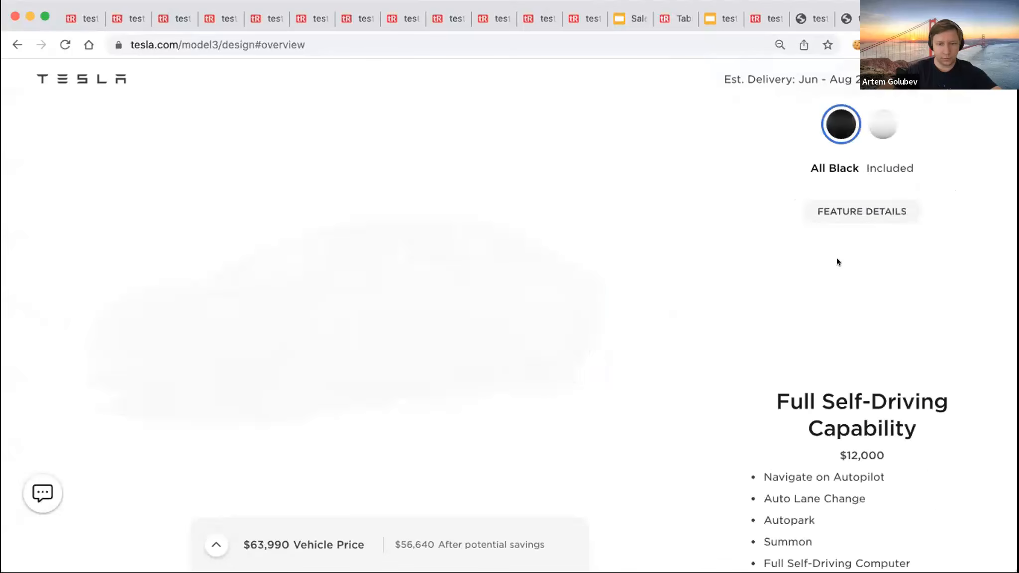
pyautogui.scroll(-5, 836, 261)
pyautogui.scroll(-2, 836, 261)
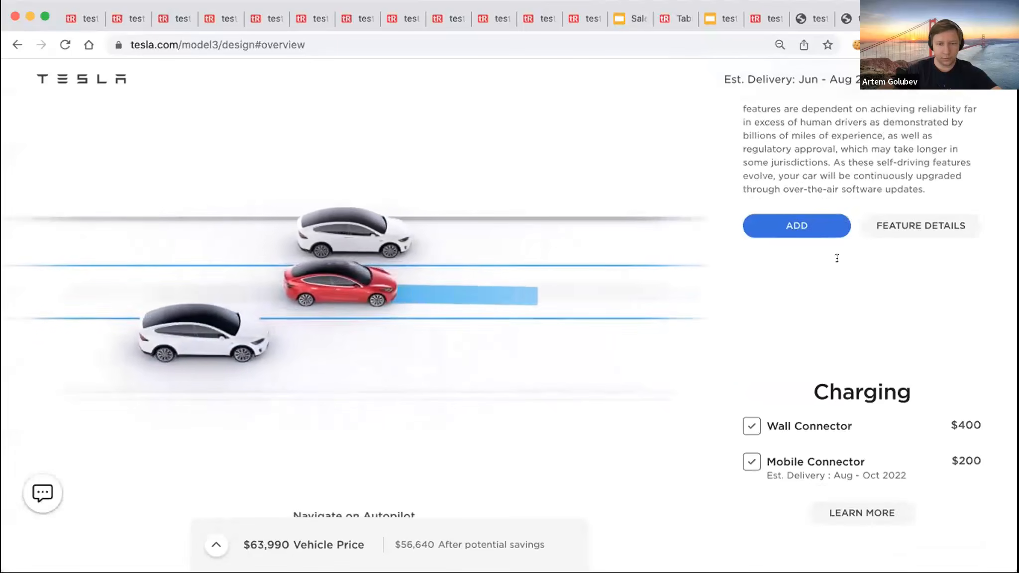
pyautogui.scroll(8, 836, 262)
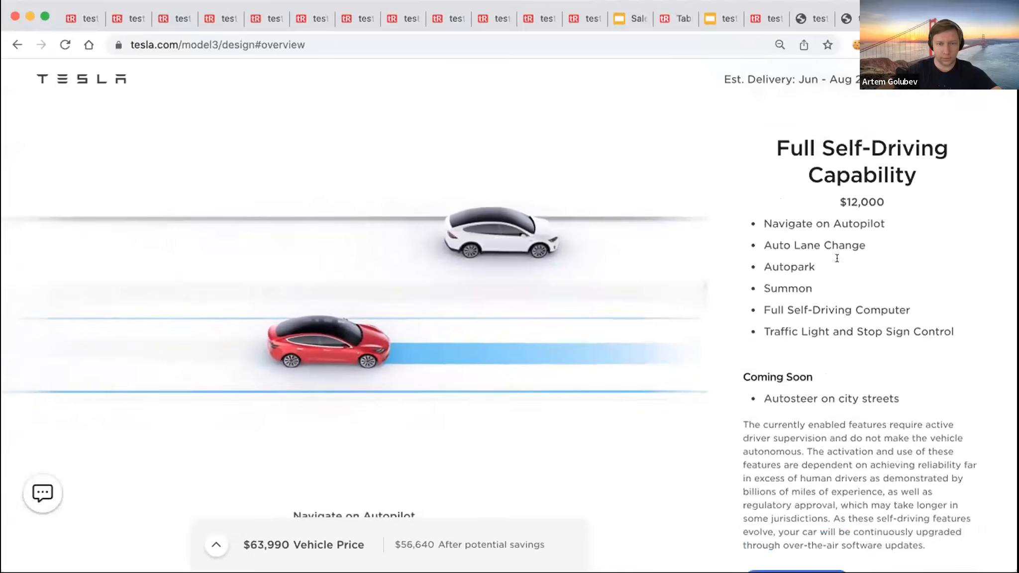
pyautogui.scroll(-5, 837, 258)
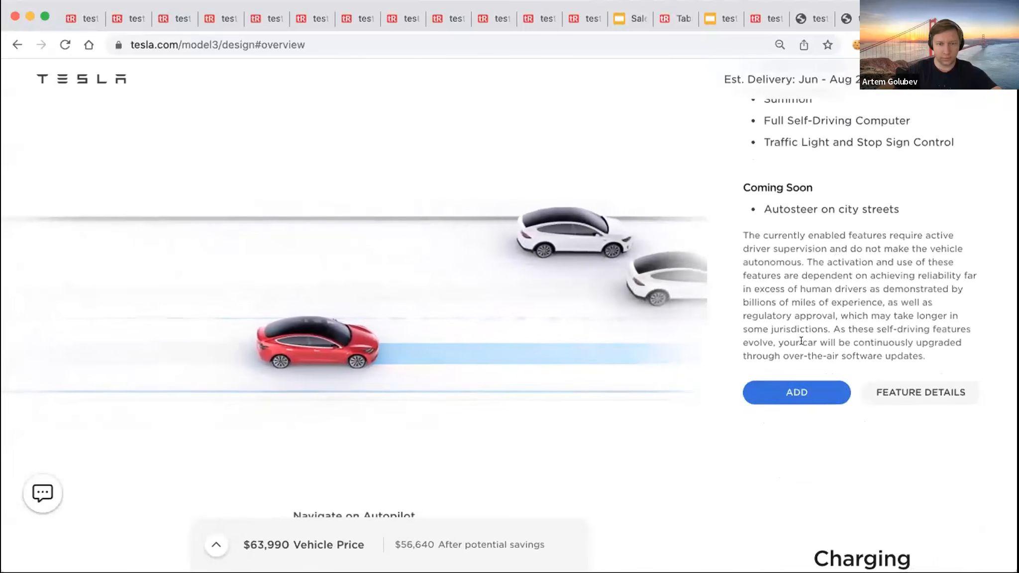
pyautogui.click(794, 392)
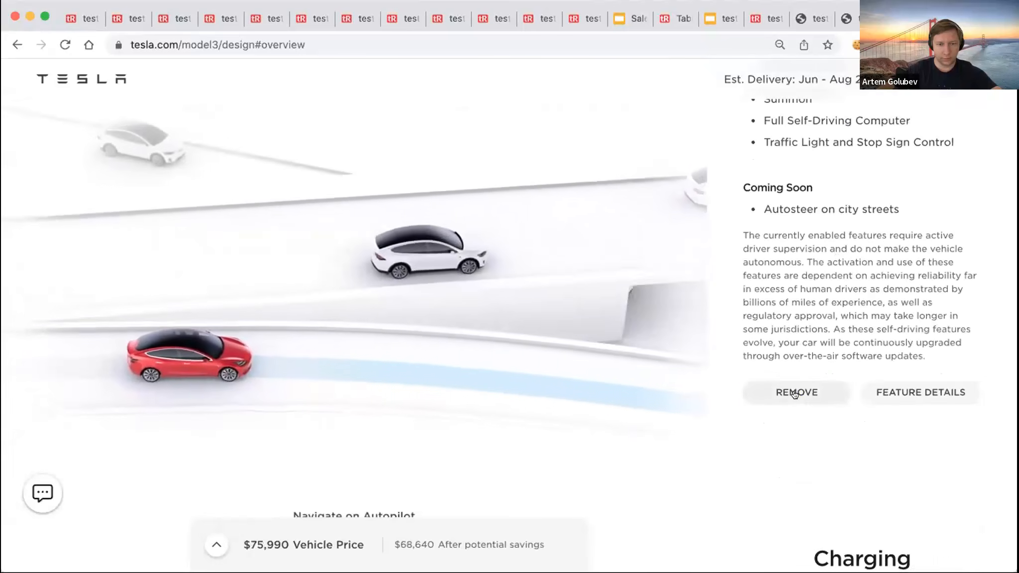
pyautogui.scroll(-9, 861, 451)
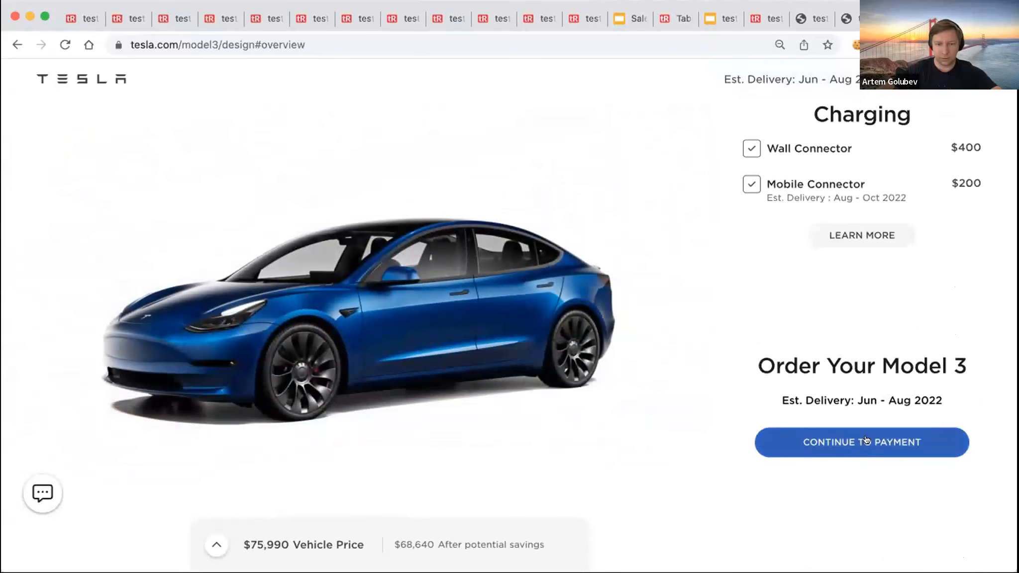
pyautogui.click(860, 441)
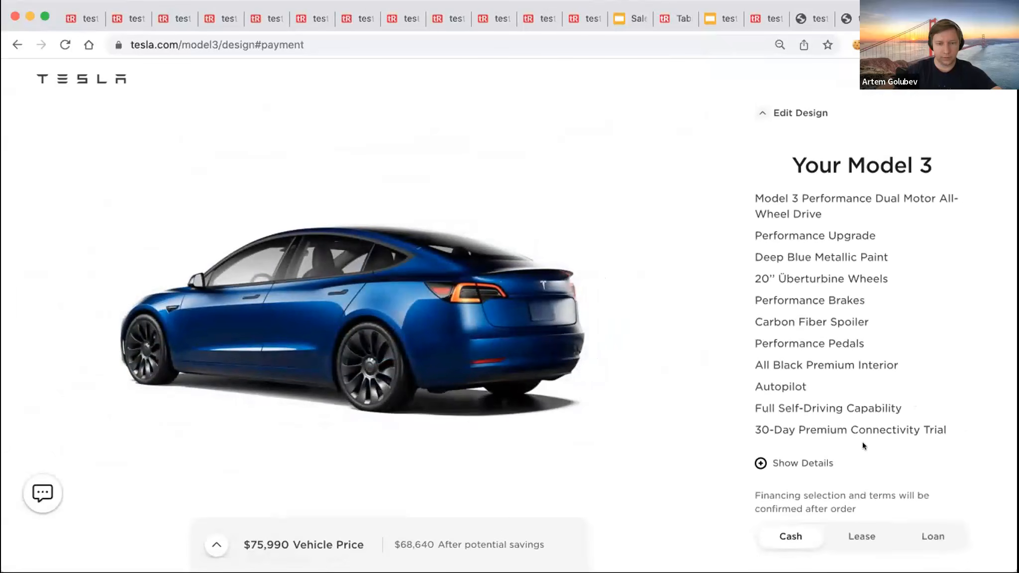
# - Choose card payment, enter the account holder's first and last name, then bring up the recorder
pyautogui.scroll(-3, 862, 441)
pyautogui.scroll(-7, 862, 442)
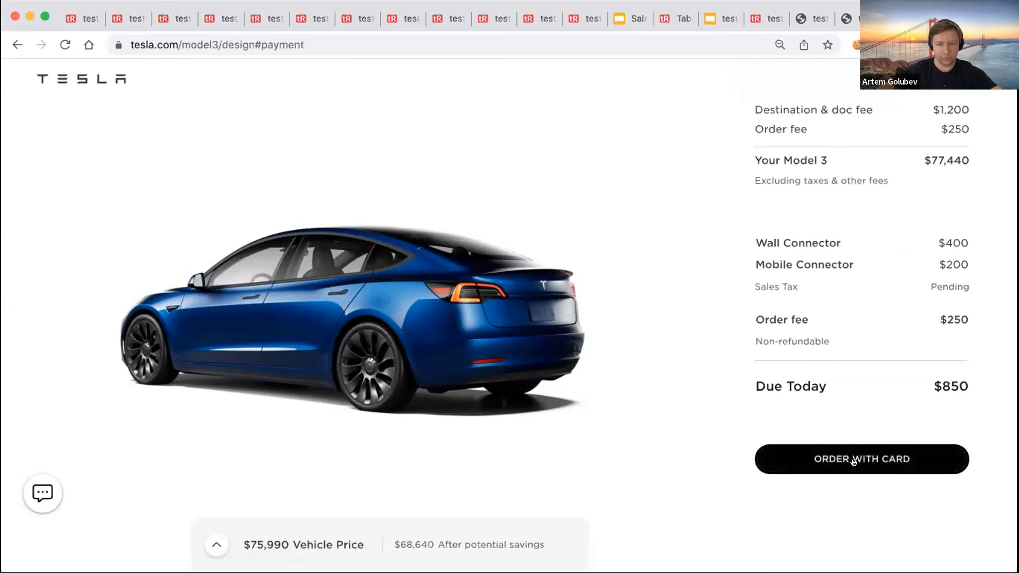
pyautogui.click(853, 461)
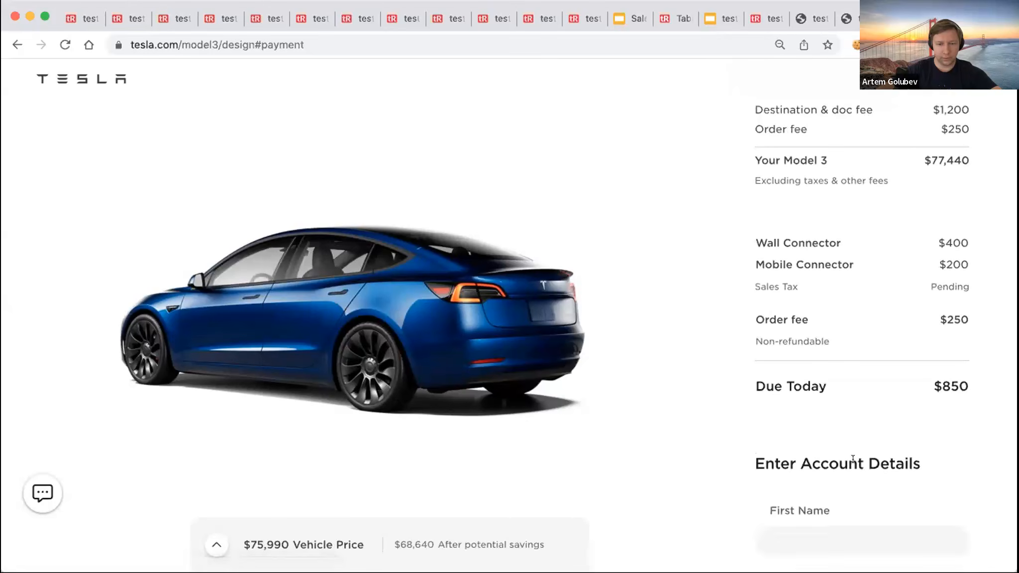
pyautogui.scroll(-6, 852, 461)
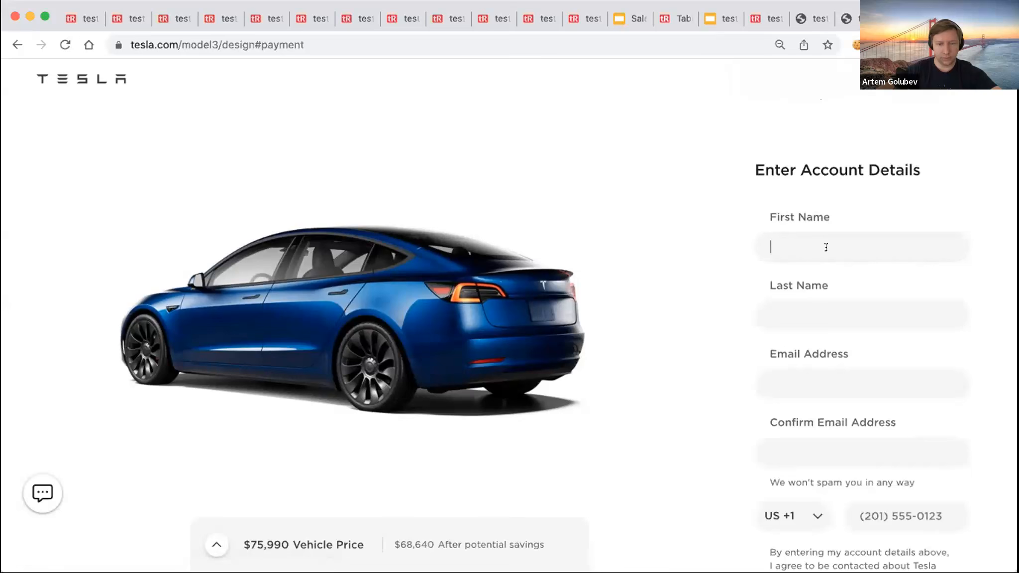
pyautogui.click(828, 316)
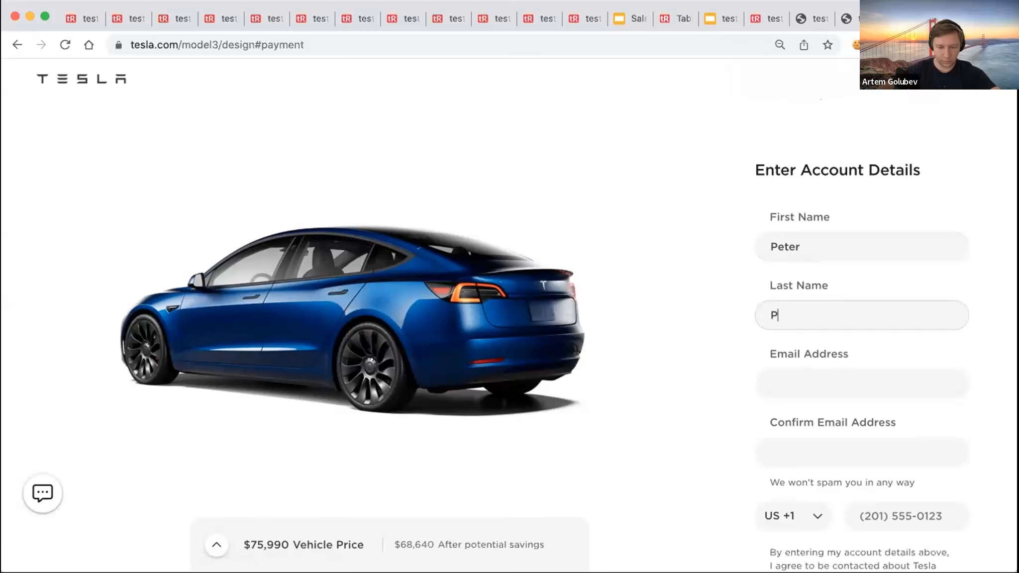
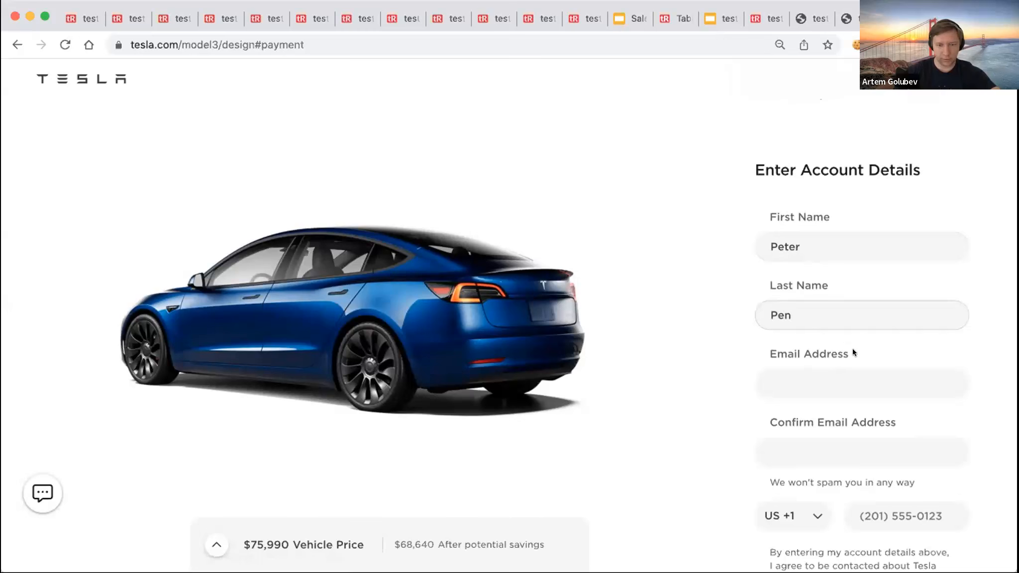
pyautogui.scroll(-10, 853, 352)
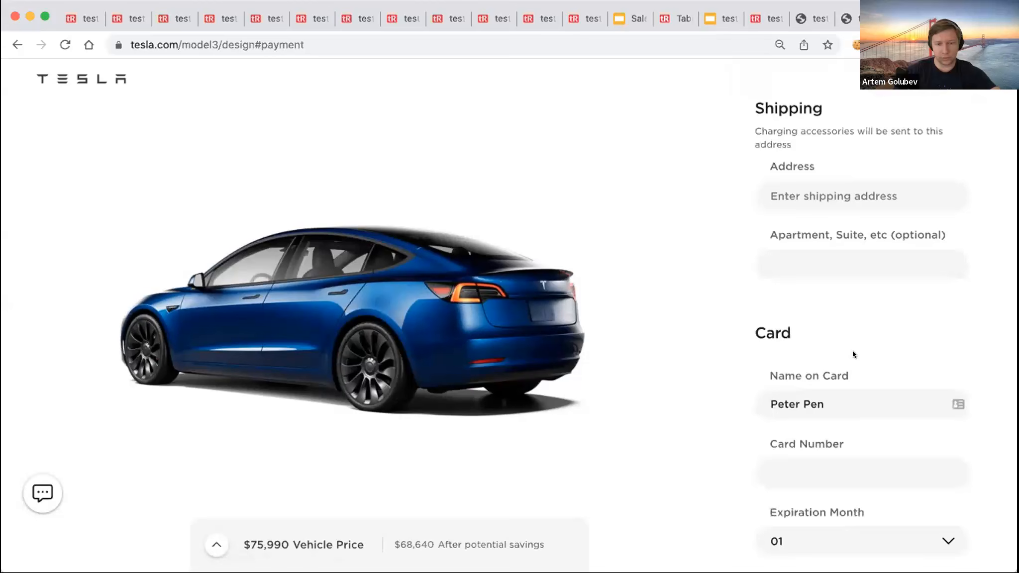
pyautogui.scroll(-8, 852, 353)
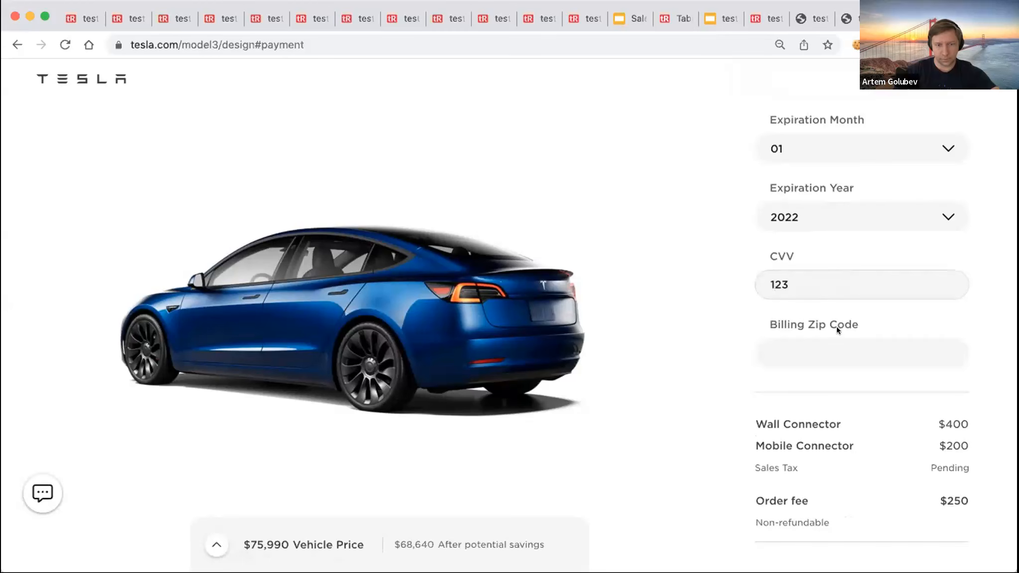
pyautogui.scroll(-5, 837, 329)
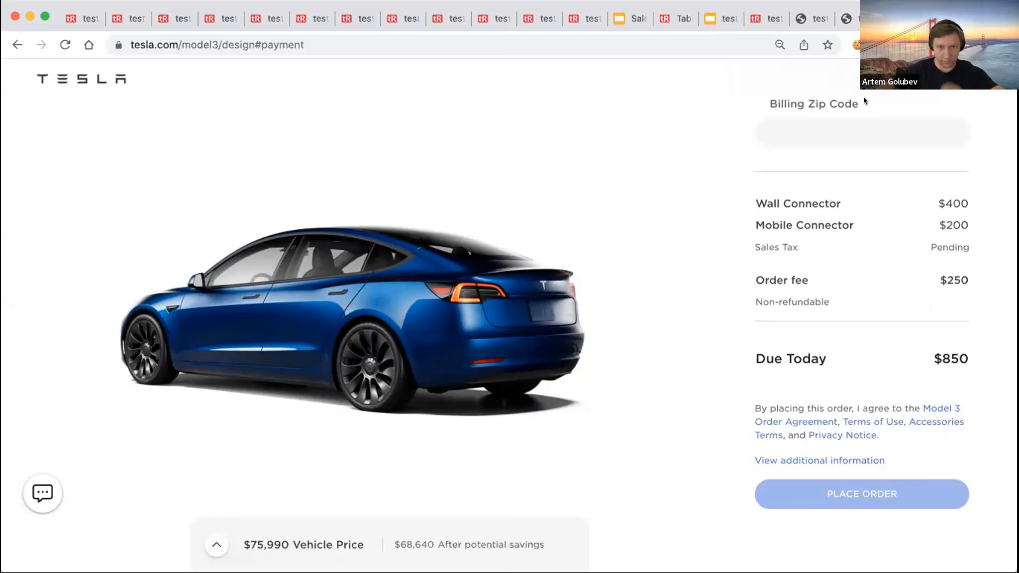
pyautogui.click(904, 45)
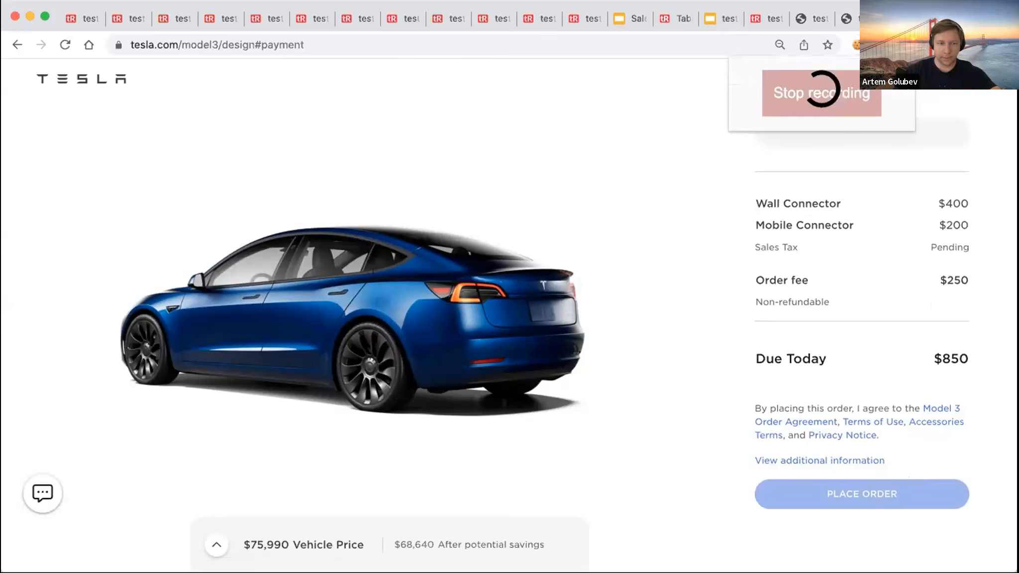
# - Stop recording, assign the test to Tesla 27349, and describe it as 'Purchase model 3'
pyautogui.click(830, 94)
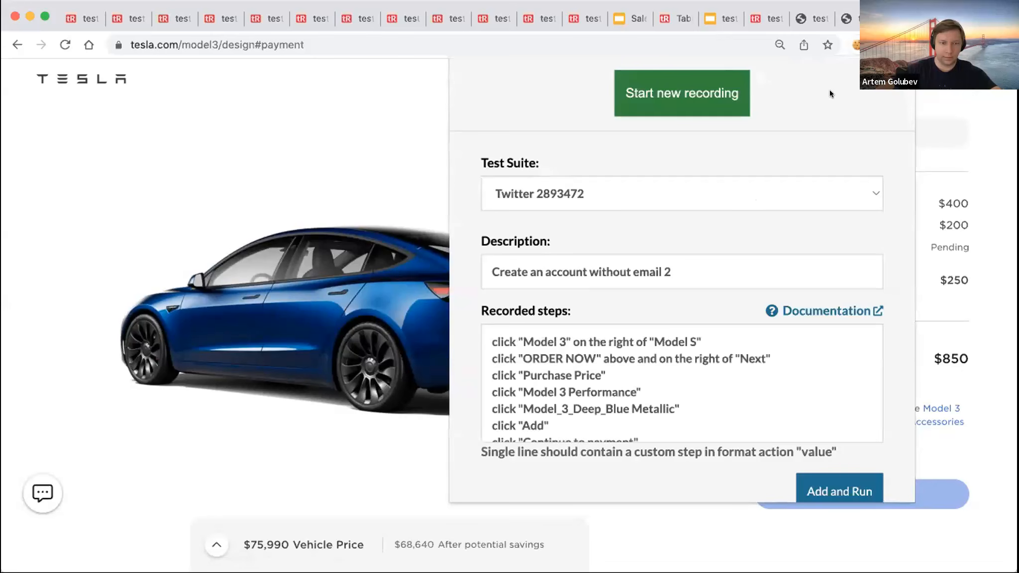
pyautogui.click(636, 193)
pyautogui.click(636, 159)
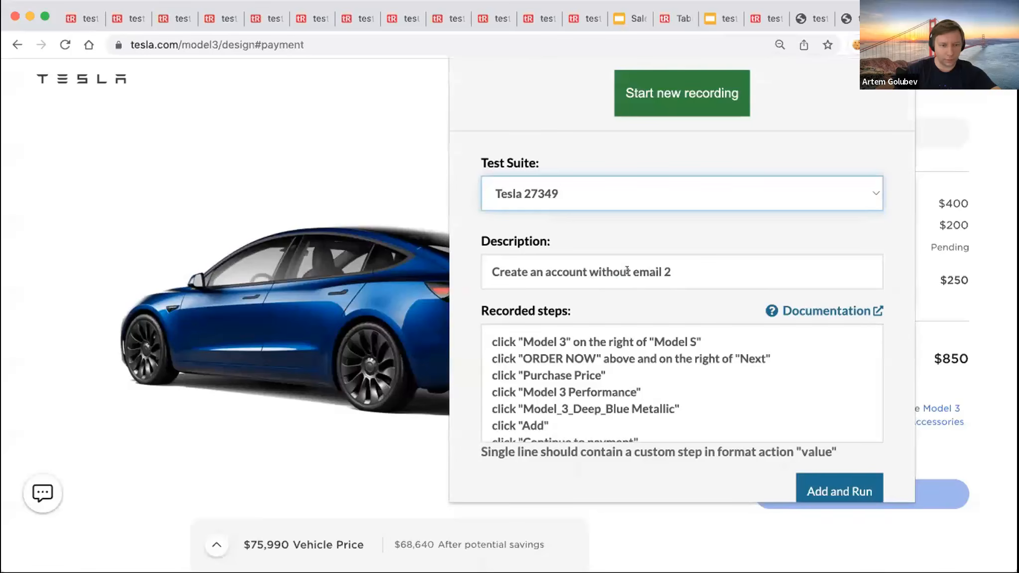
pyautogui.moveTo(710, 268); pyautogui.dragTo(448, 256)
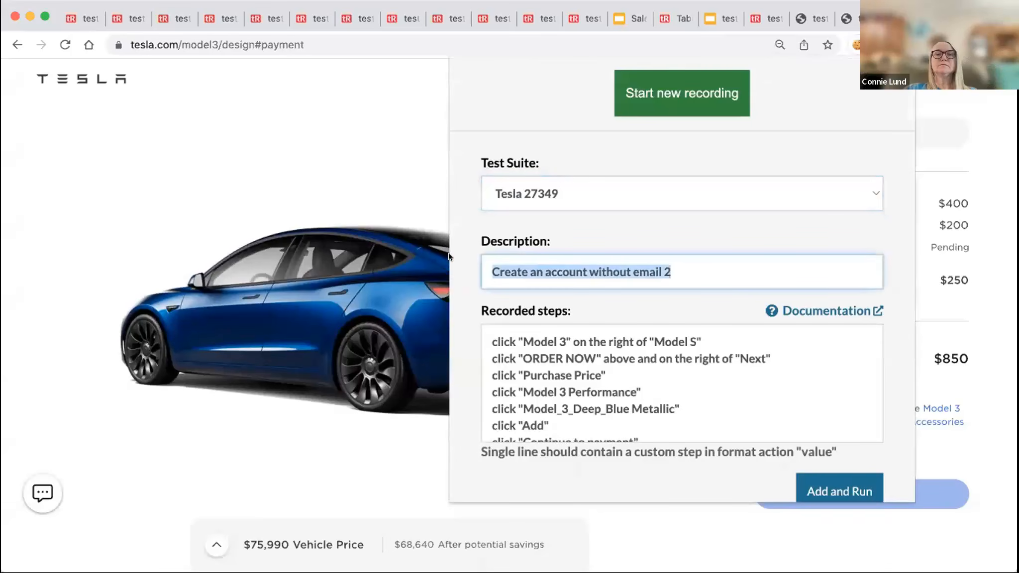
pyautogui.write('Purchase')
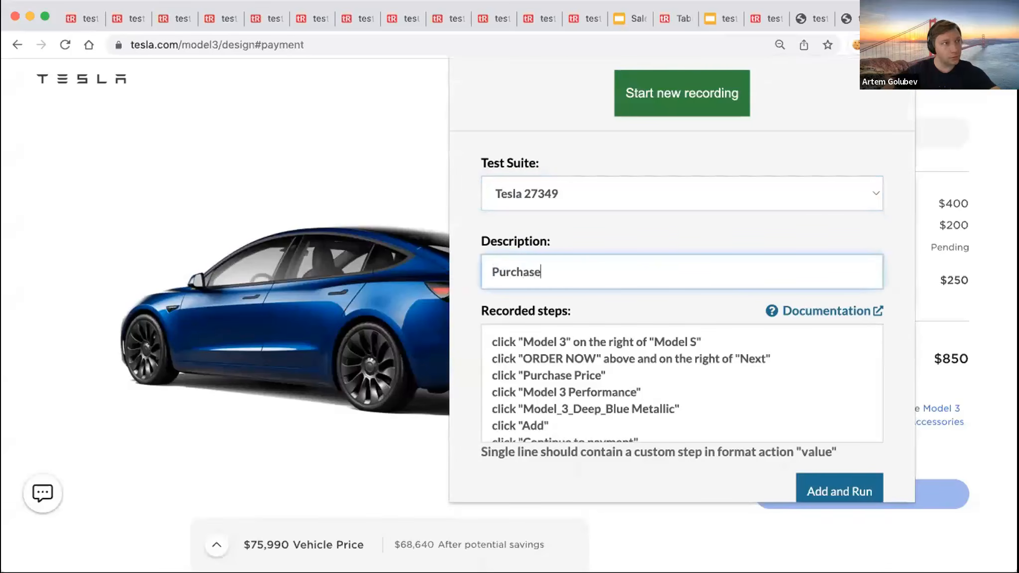
pyautogui.write(' mos')
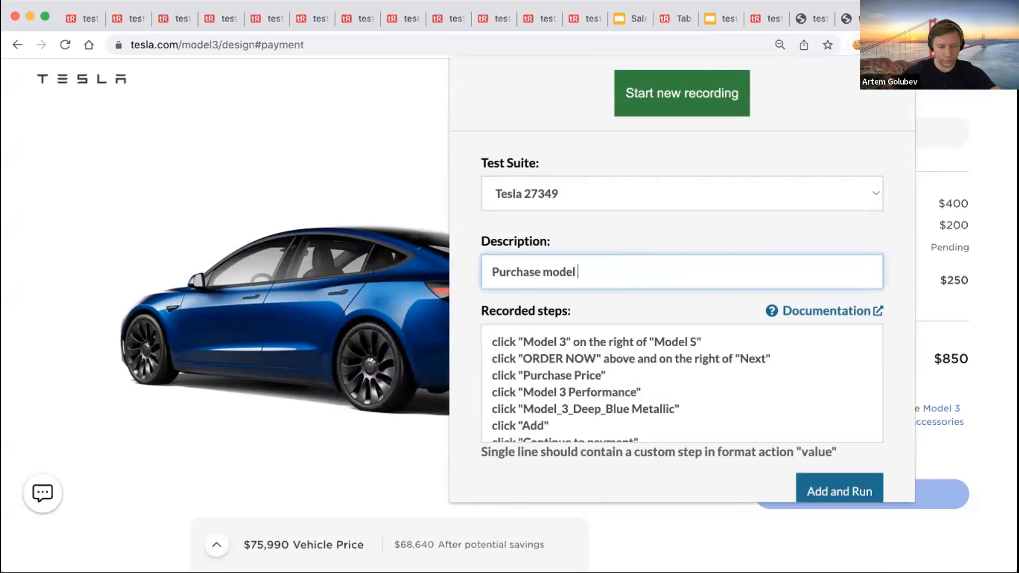
pyautogui.write('el 3')
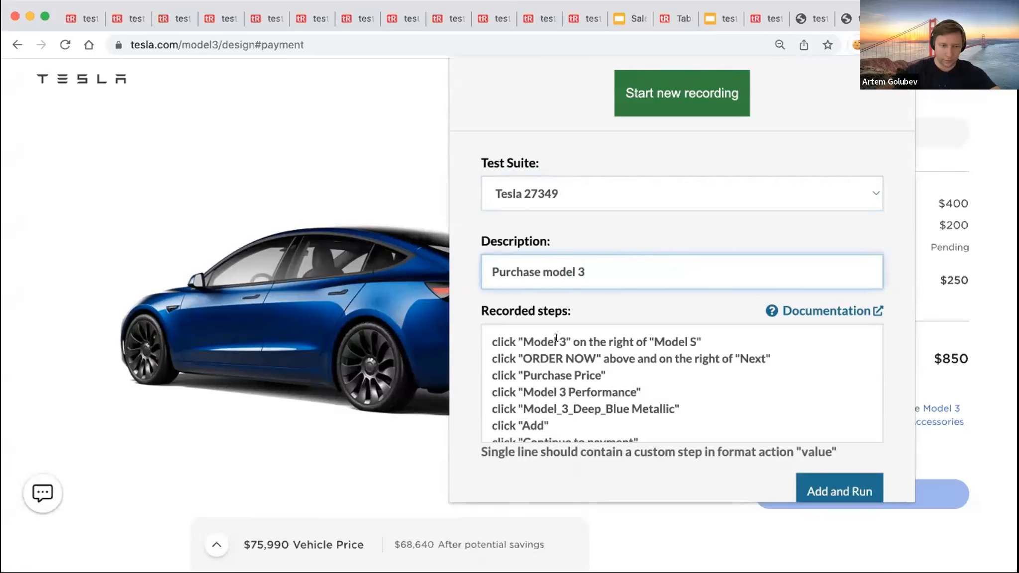
# - Strip the Model S, Next and Model_3_Deep qualifiers from the first recorded steps
pyautogui.moveTo(570, 342); pyautogui.dragTo(725, 331)
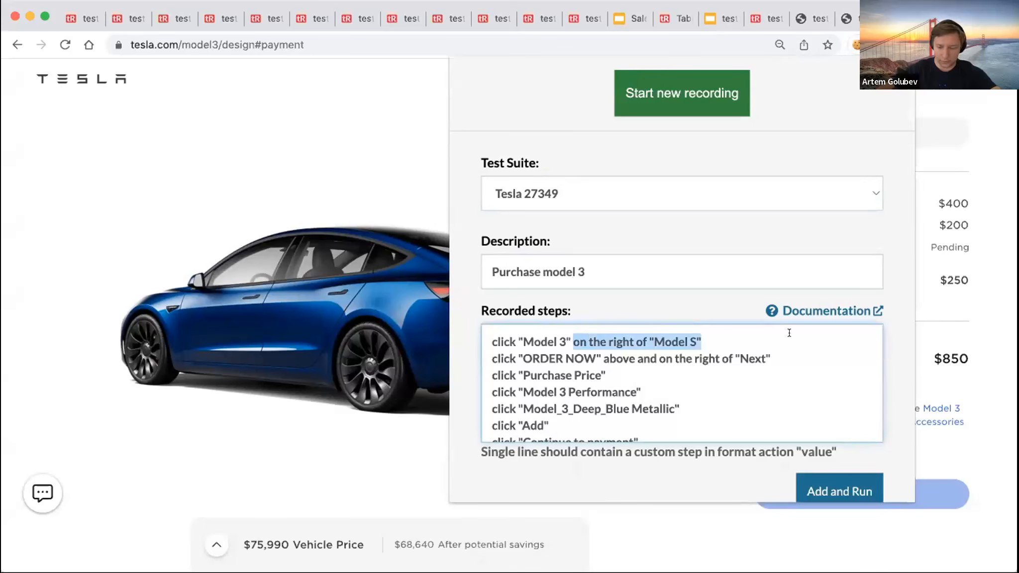
pyautogui.press('BackSpace')
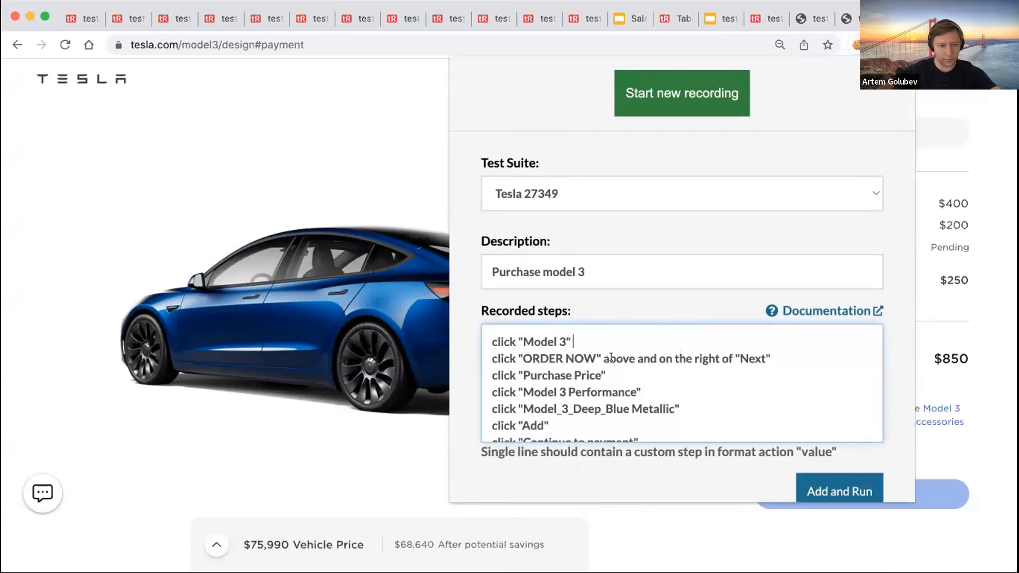
pyautogui.moveTo(600, 353); pyautogui.dragTo(843, 354)
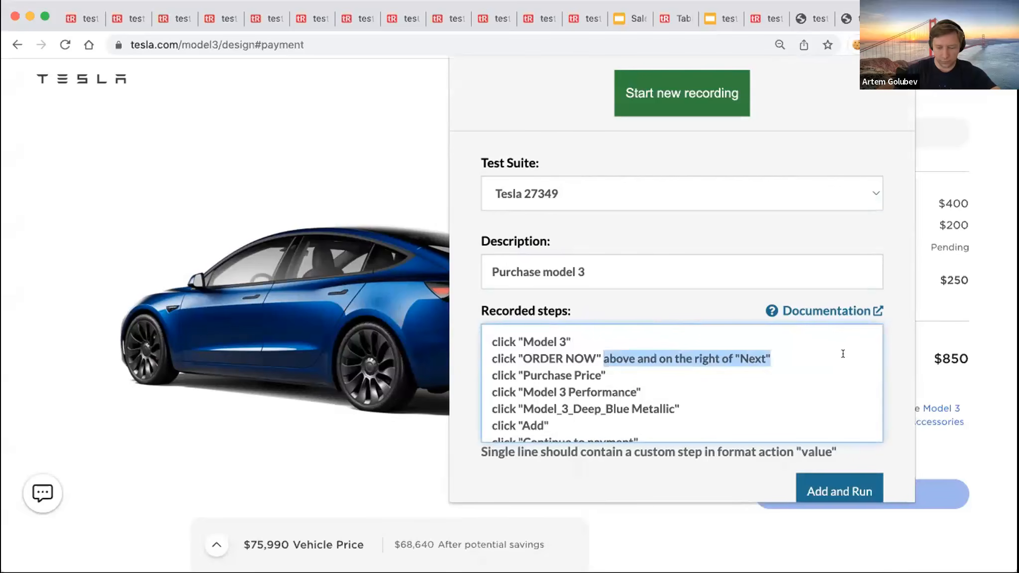
pyautogui.press('BackSpace')
pyautogui.scroll(-3, 677, 359)
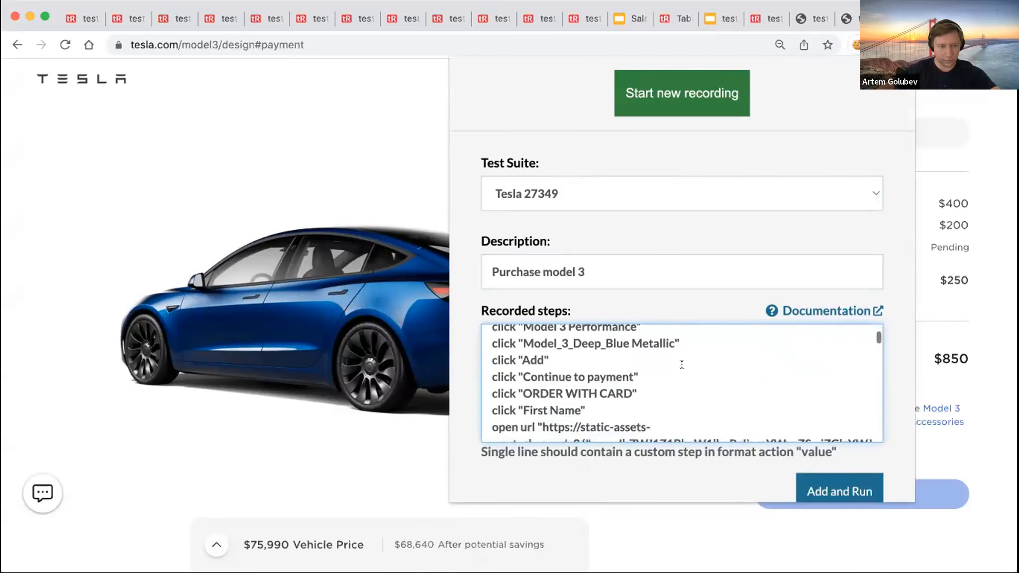
pyautogui.scroll(1, 596, 354)
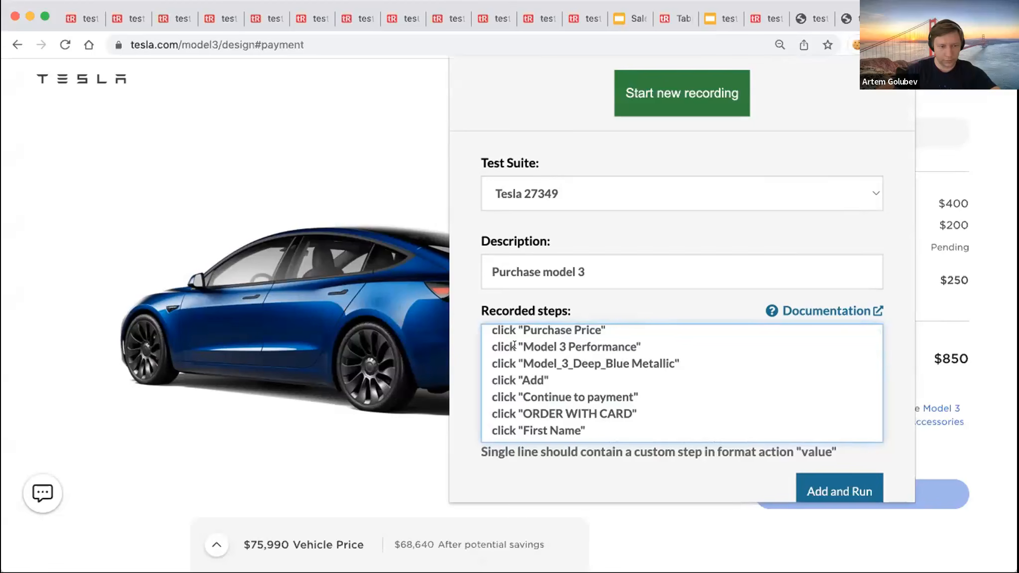
pyautogui.moveTo(518, 355); pyautogui.dragTo(599, 356)
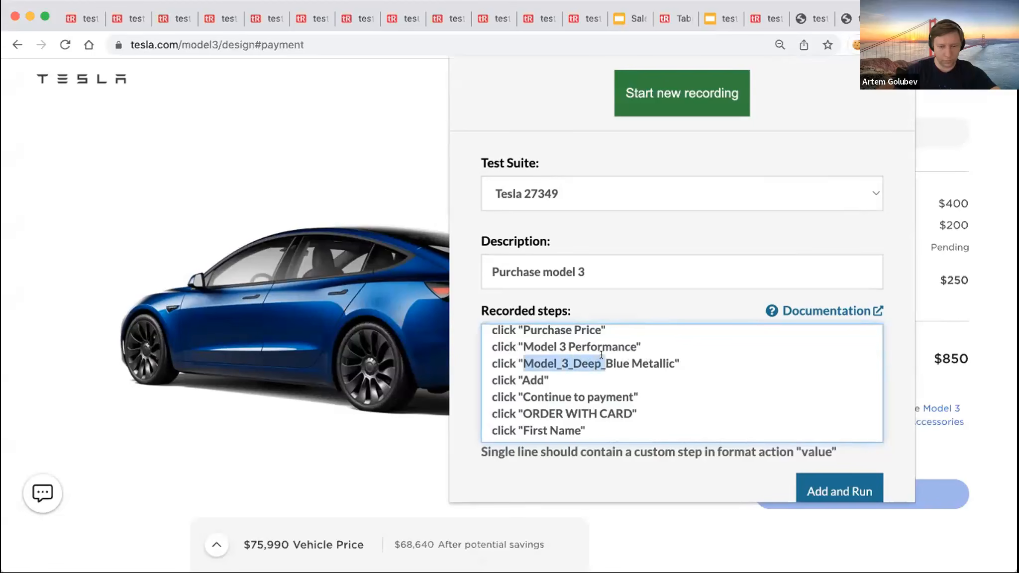
pyautogui.press('BackSpace')
pyautogui.doubleClick(611, 363)
# - Shorten the colour step to click "Blue" and delete the First Name, Last Name and url steps
pyautogui.press('BackSpace')
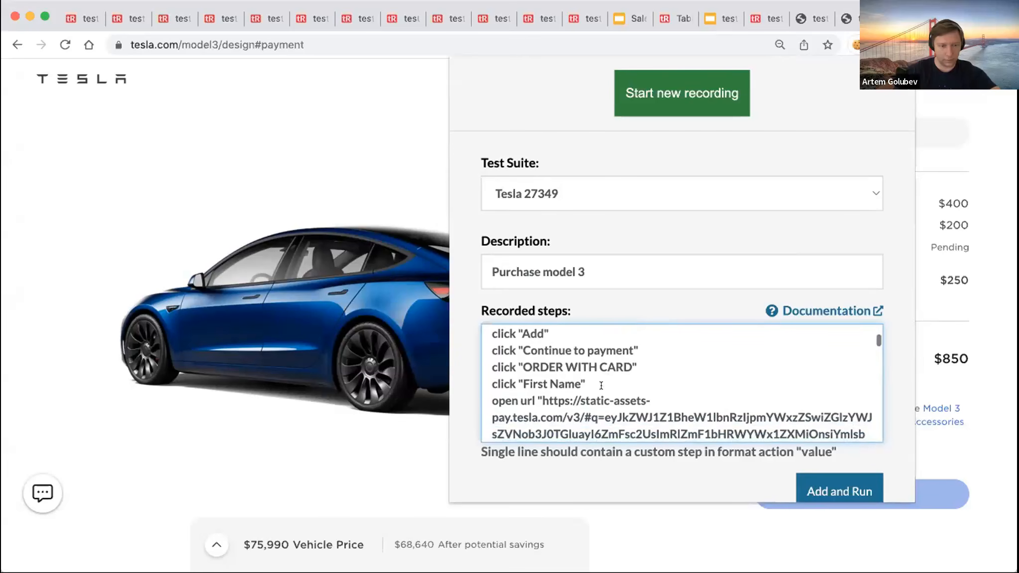
pyautogui.scroll(-1, 556, 375)
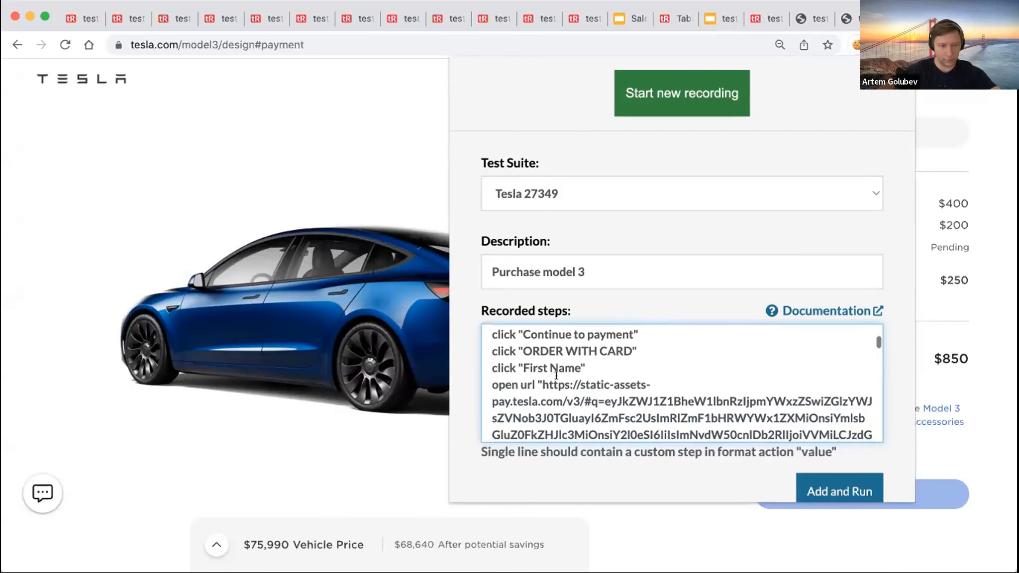
pyautogui.scroll(-4, 555, 372)
pyautogui.scroll(-3, 554, 368)
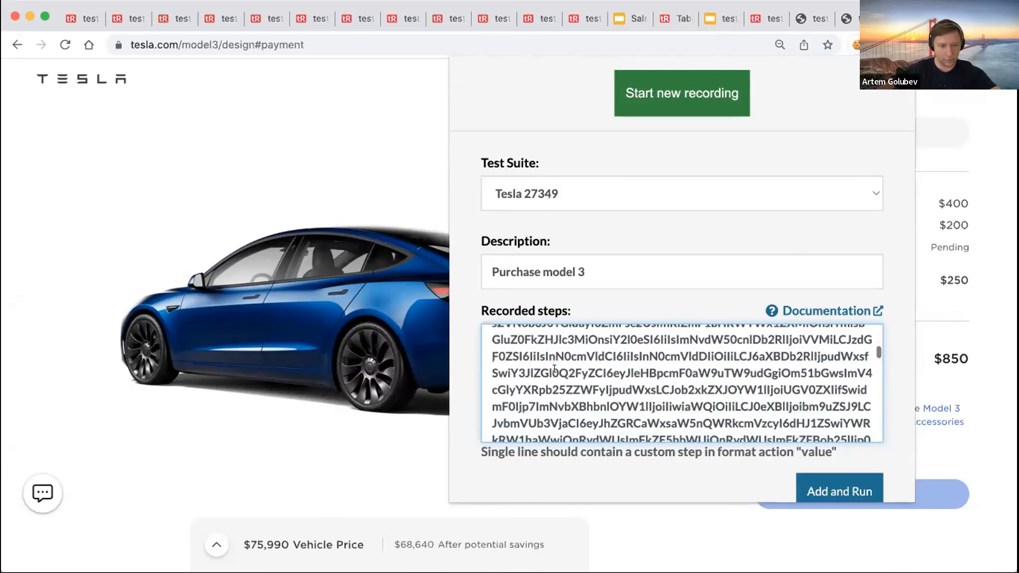
pyautogui.scroll(5, 554, 368)
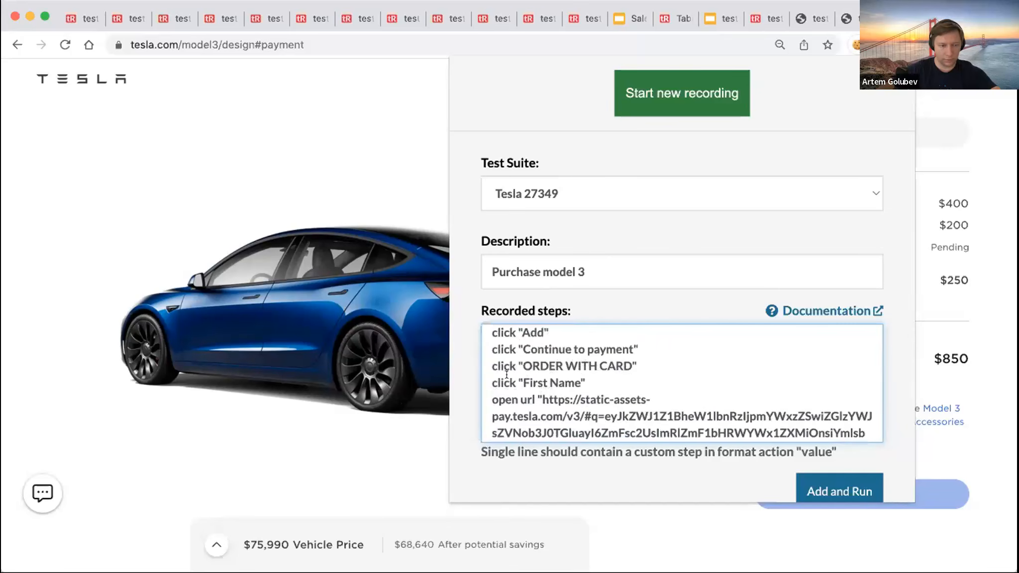
pyautogui.moveTo(484, 379); pyautogui.dragTo(764, 381)
pyautogui.scroll(-6, 545, 402)
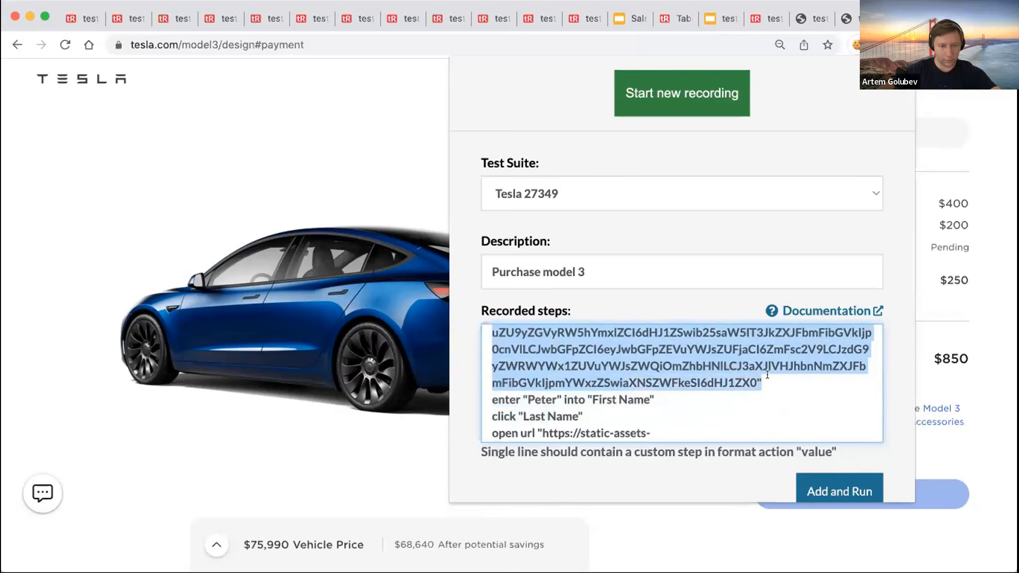
pyautogui.press('BackSpace')
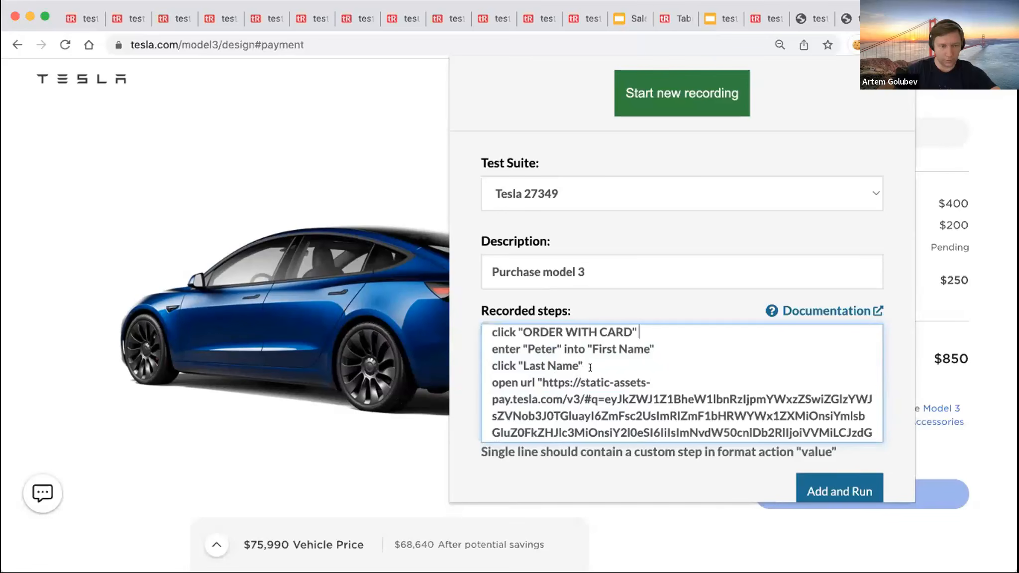
pyautogui.moveTo(590, 367); pyautogui.dragTo(479, 366)
pyautogui.press('BackSpace')
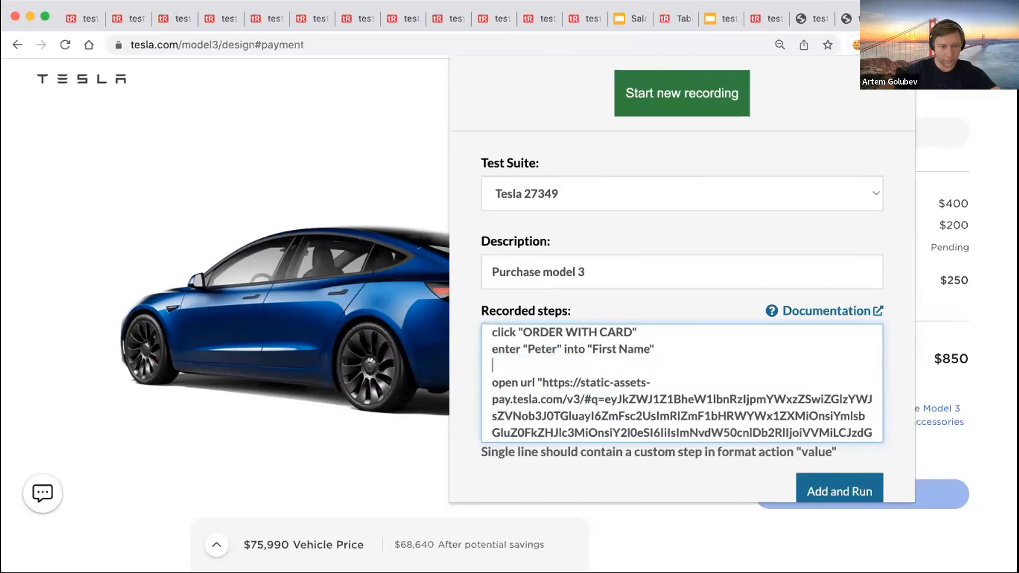
pyautogui.moveTo(493, 382); pyautogui.dragTo(788, 386)
pyautogui.press('BackSpace')
pyautogui.press('BackSpace')
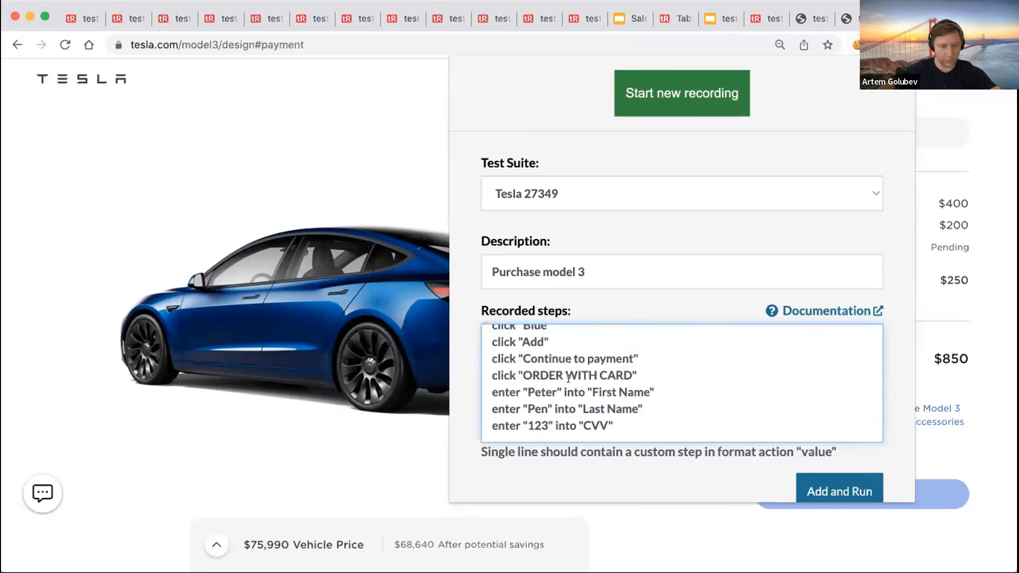
# - Append a click "Place order" step, then save and run the new test case
pyautogui.scroll(-1, 624, 399)
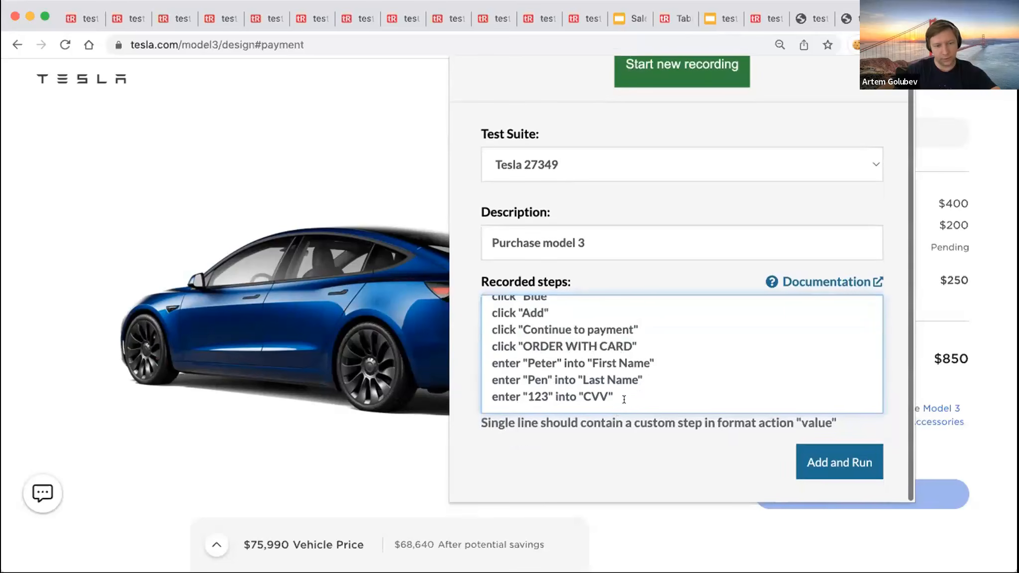
pyautogui.press('Return')
pyautogui.write('click ')
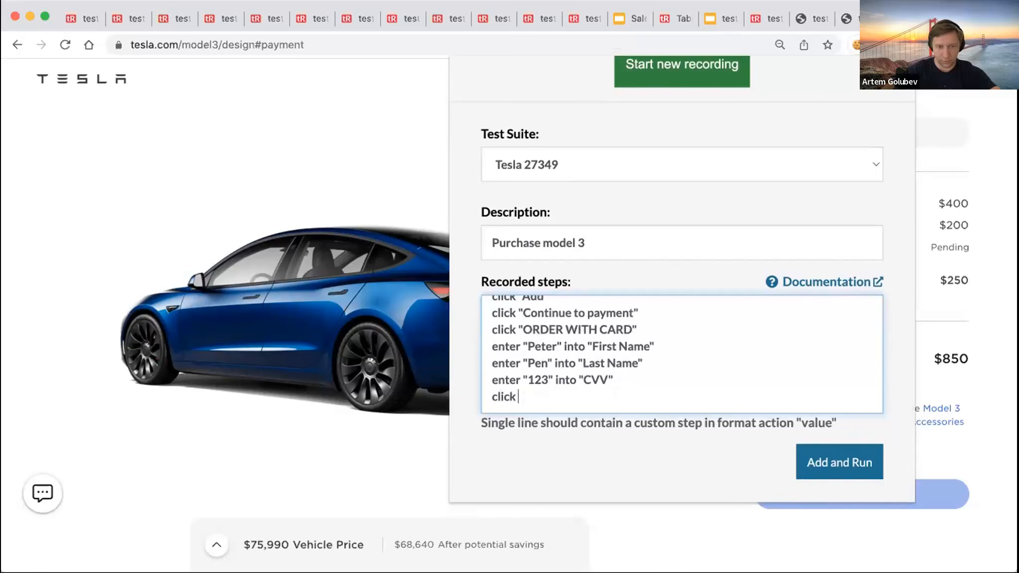
pyautogui.write('"Order now')
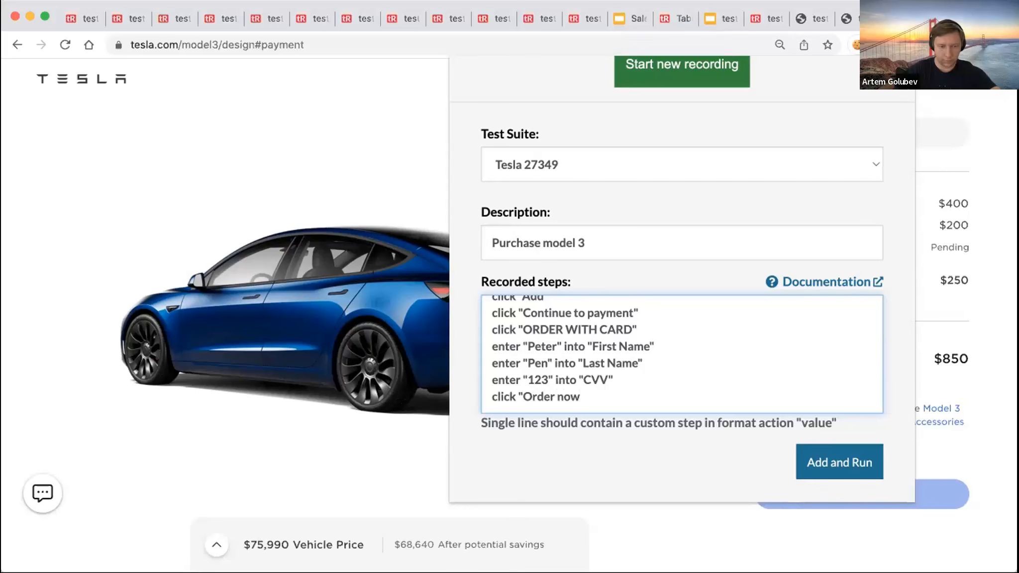
pyautogui.write('"')
pyautogui.click(950, 162)
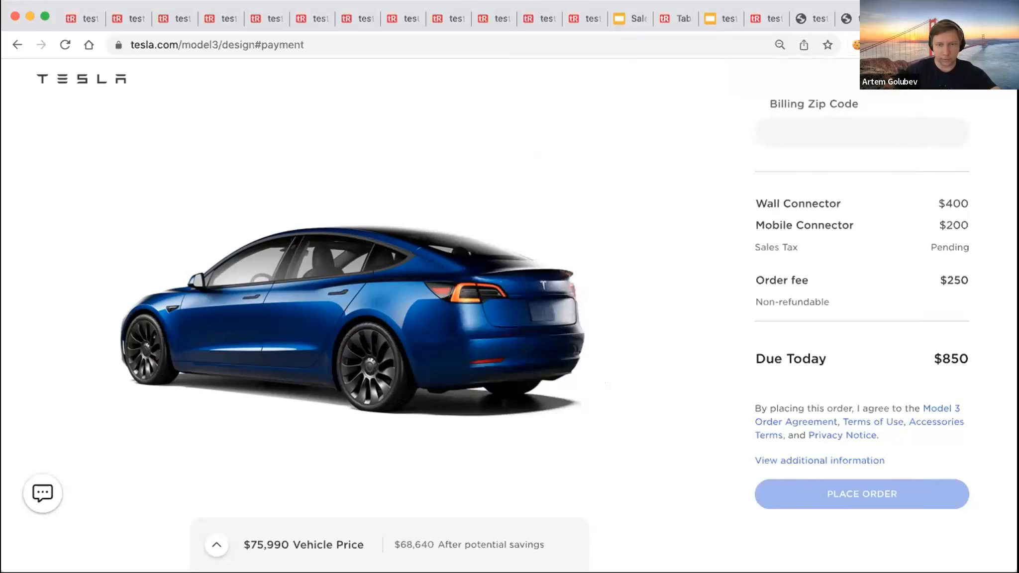
pyautogui.click(904, 45)
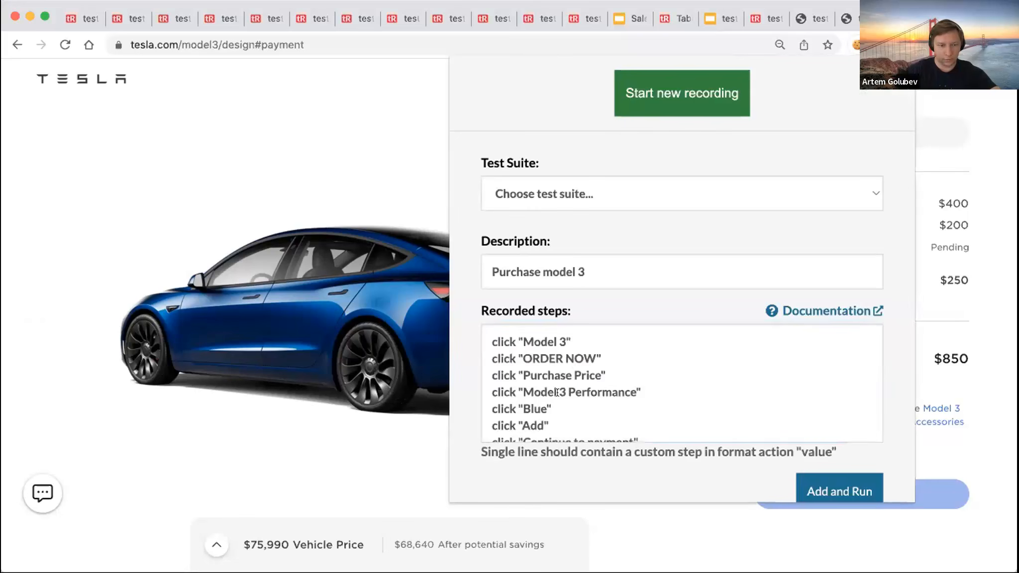
pyautogui.moveTo(576, 422); pyautogui.dragTo(519, 425)
pyautogui.write('Place order')
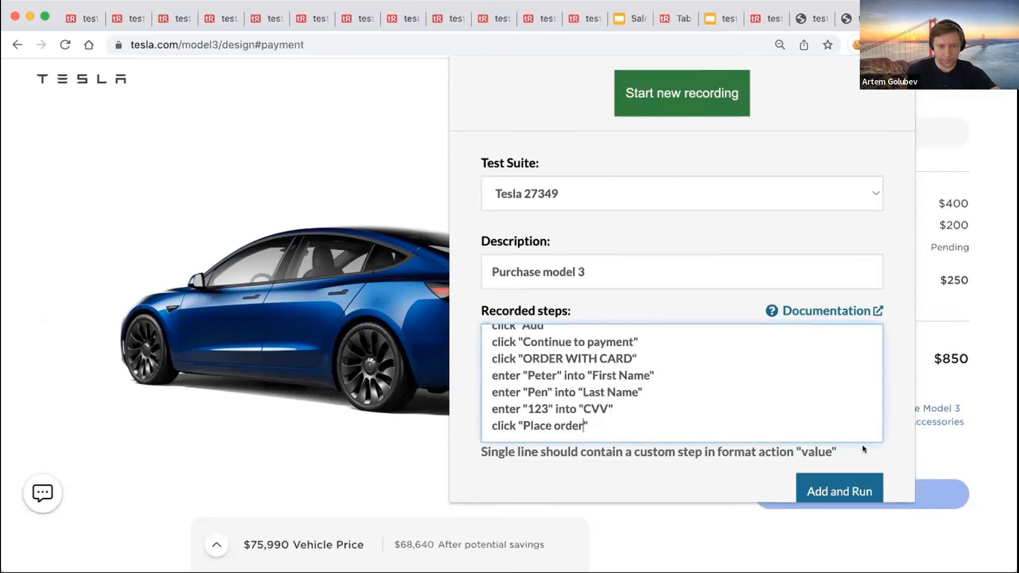
pyautogui.click(845, 488)
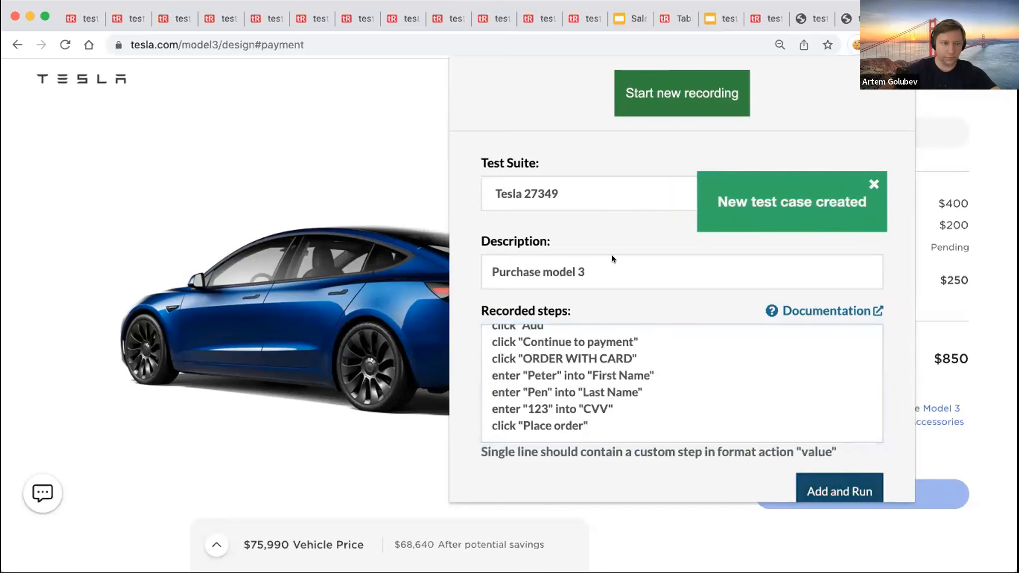
pyautogui.click(137, 18)
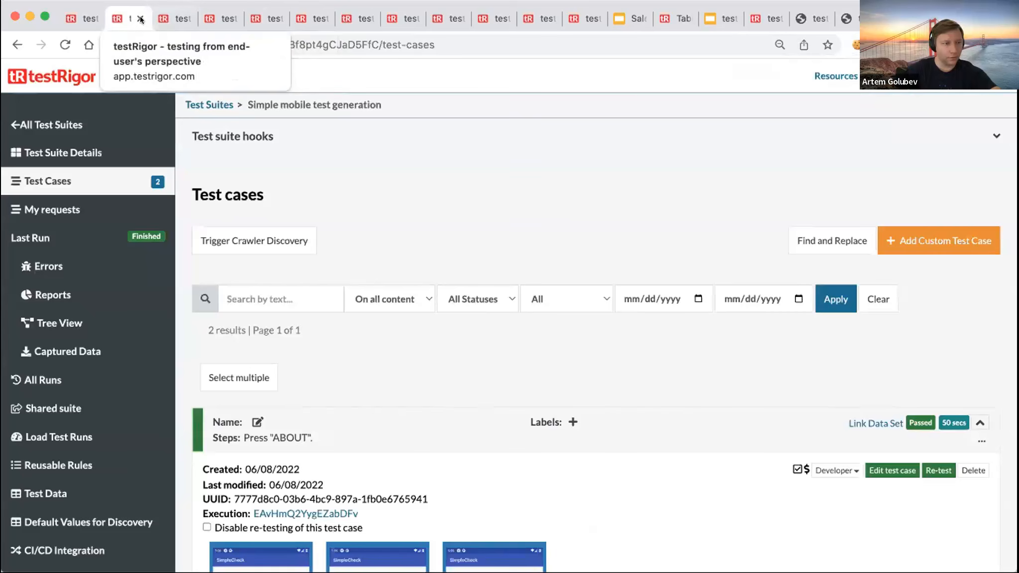
# - Close the extra testRigor tabs and expand the Purchase model 3 test case details
pyautogui.click(140, 18)
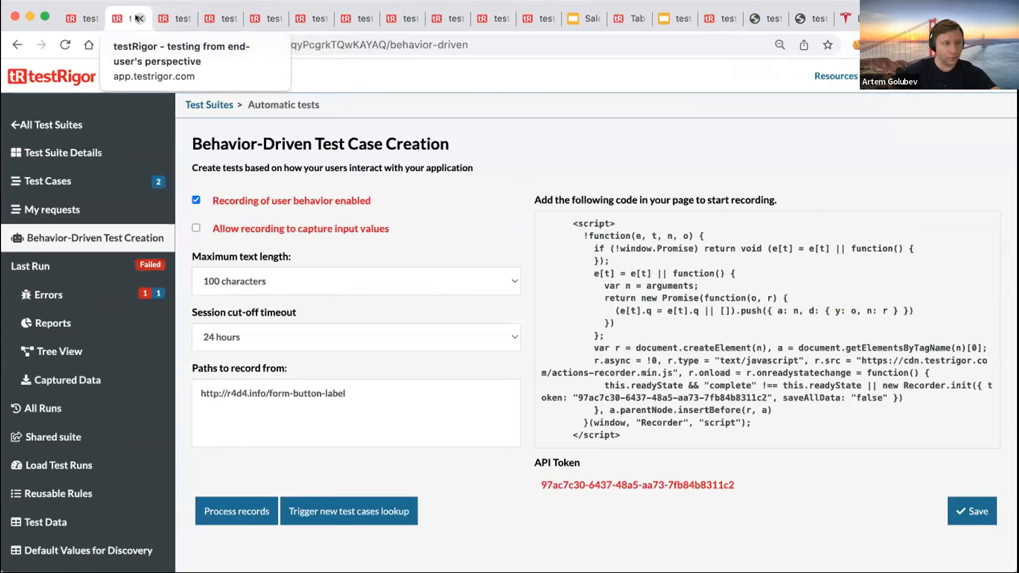
pyautogui.click(139, 19)
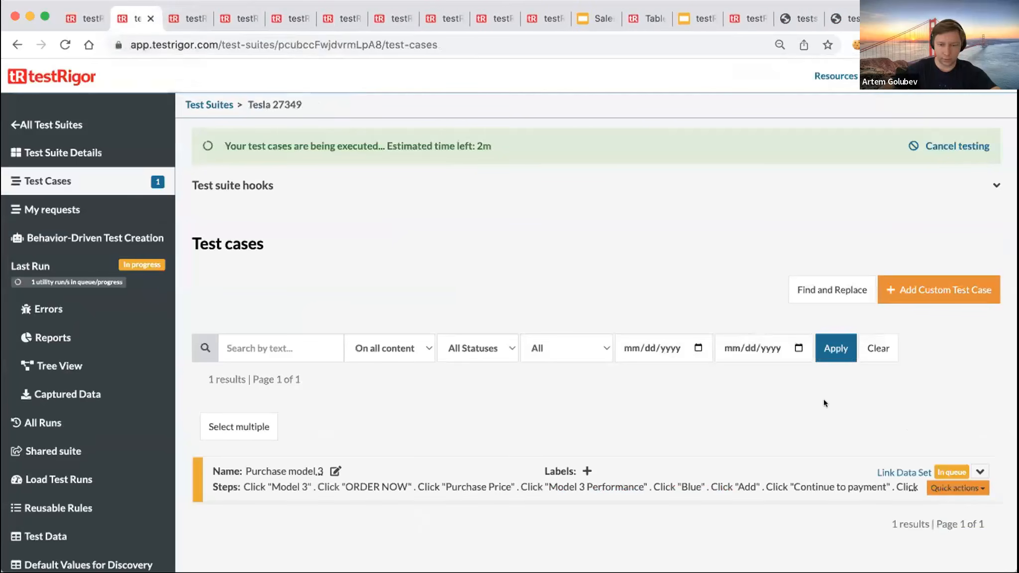
pyautogui.click(979, 469)
pyautogui.scroll(-5, 779, 386)
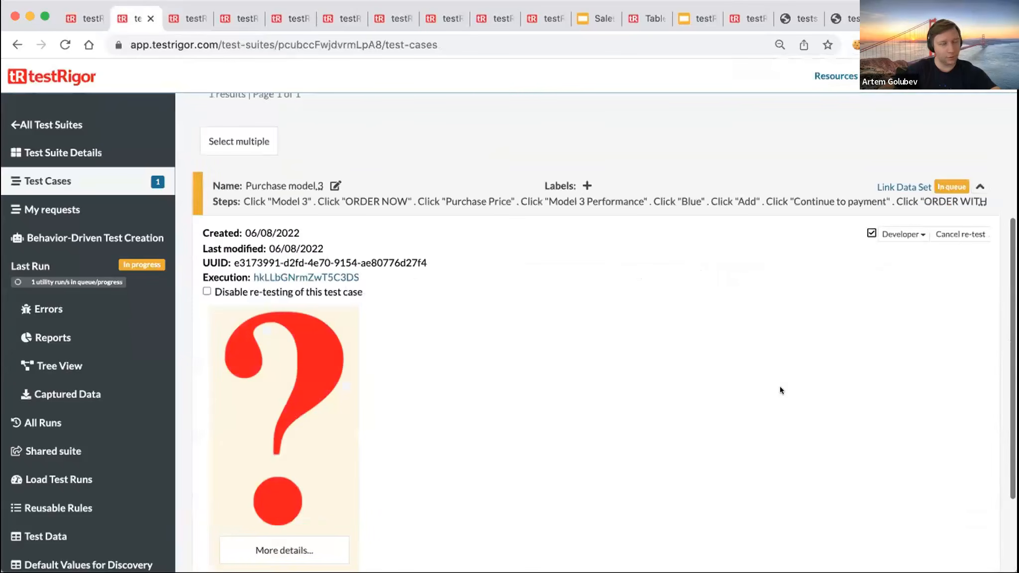
pyautogui.scroll(-2, 779, 386)
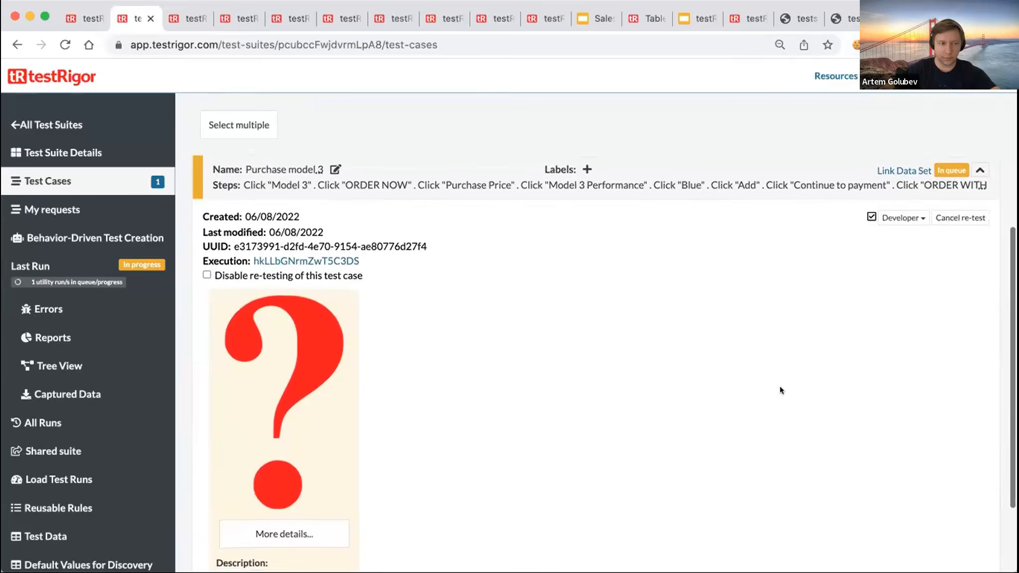
pyautogui.scroll(1, 780, 386)
pyautogui.scroll(-1, 780, 387)
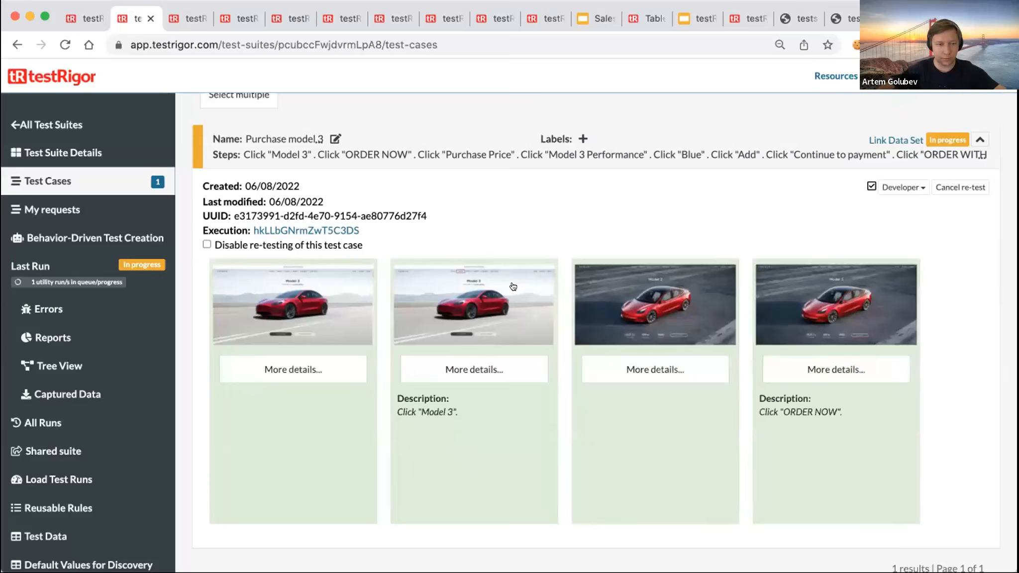
# - View the enlarged screenshots for steps 2, 4, 6, 8 and 10 of the run
pyautogui.click(511, 298)
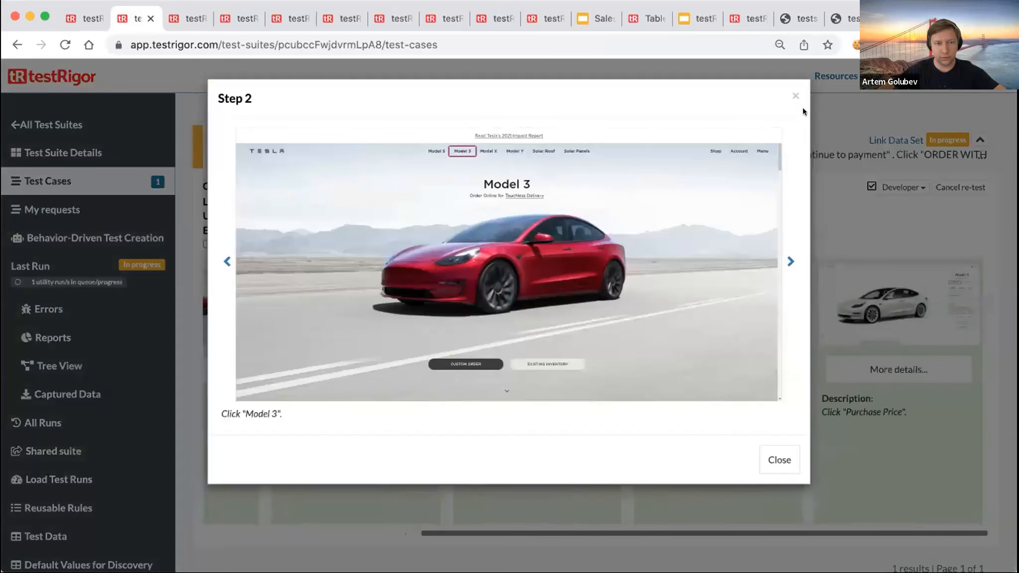
pyautogui.click(794, 94)
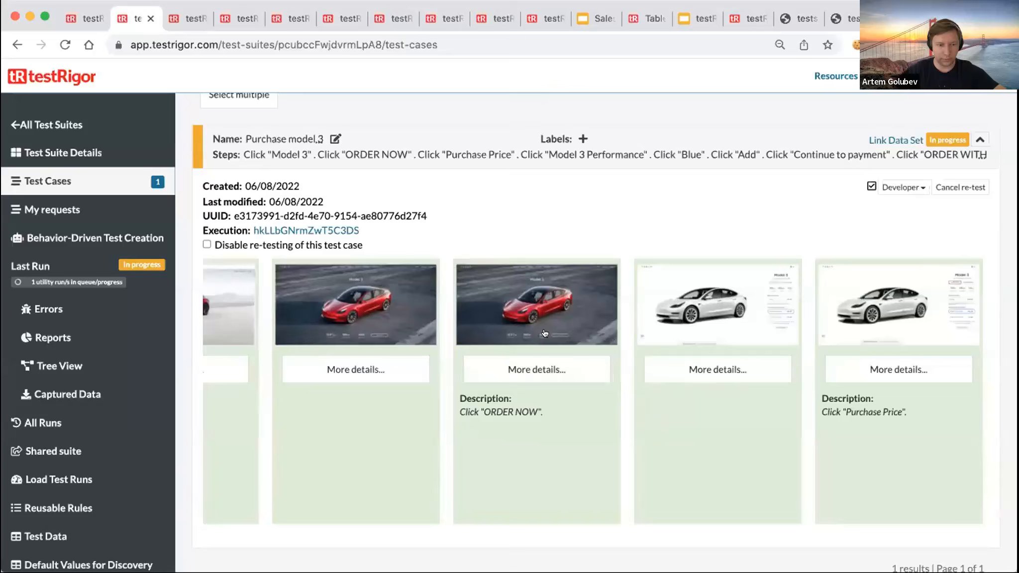
pyautogui.click(708, 408)
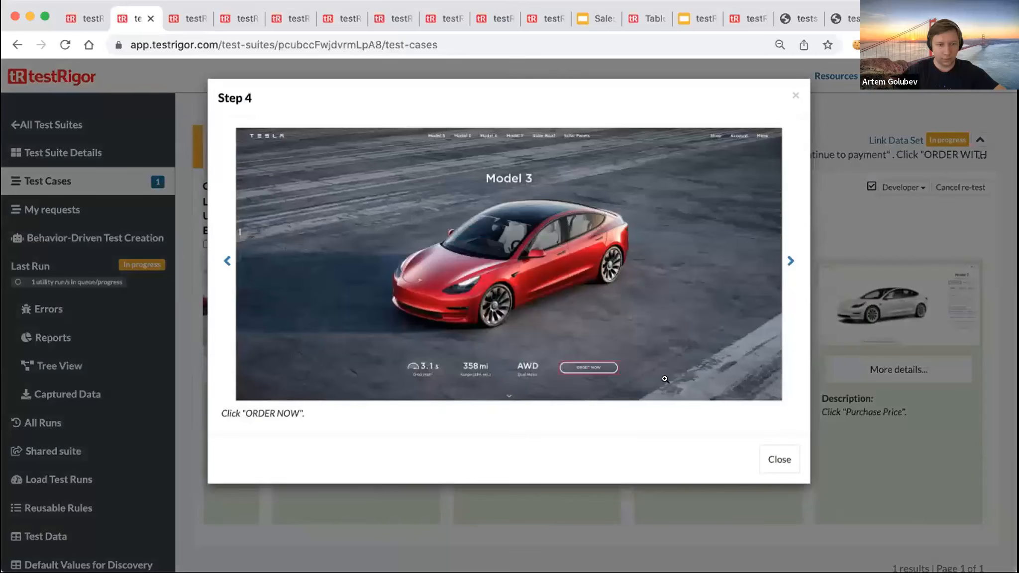
pyautogui.click(792, 94)
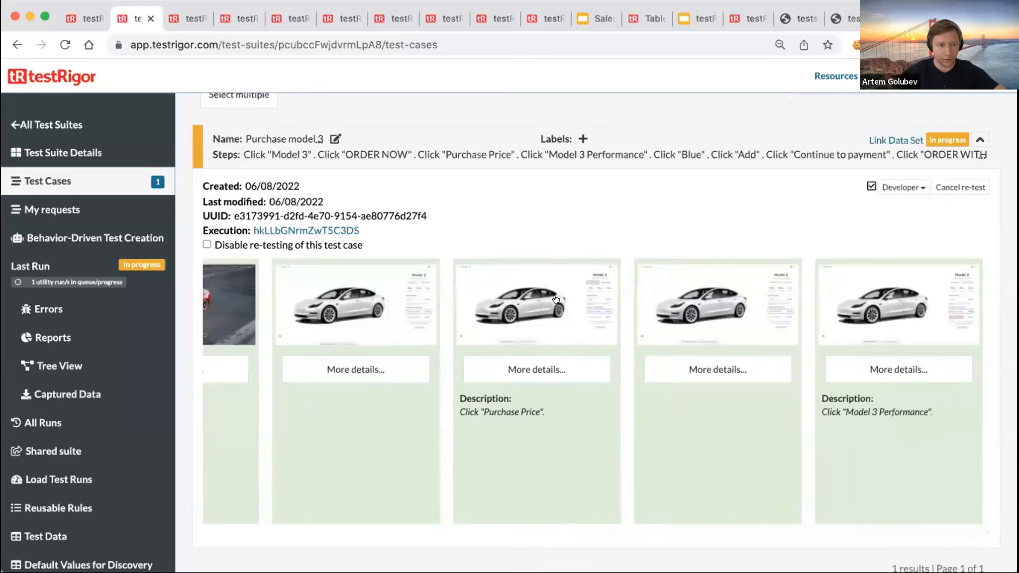
pyautogui.click(557, 302)
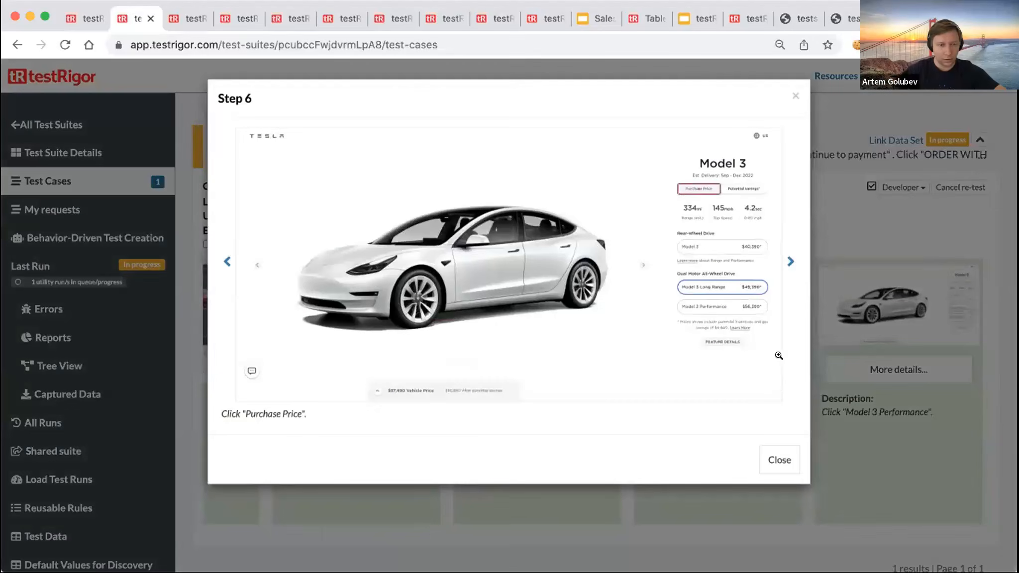
pyautogui.click(795, 96)
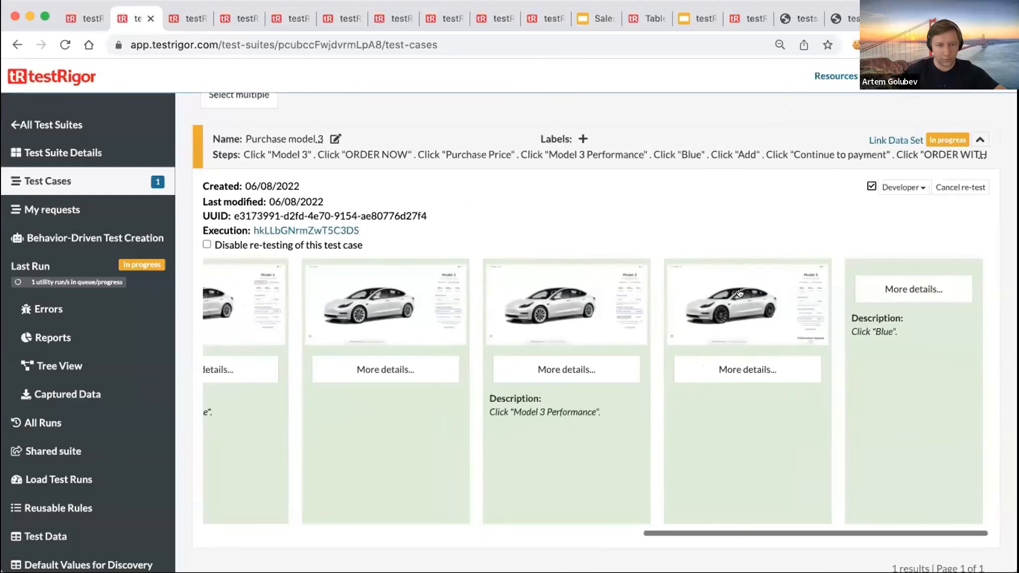
pyautogui.click(544, 308)
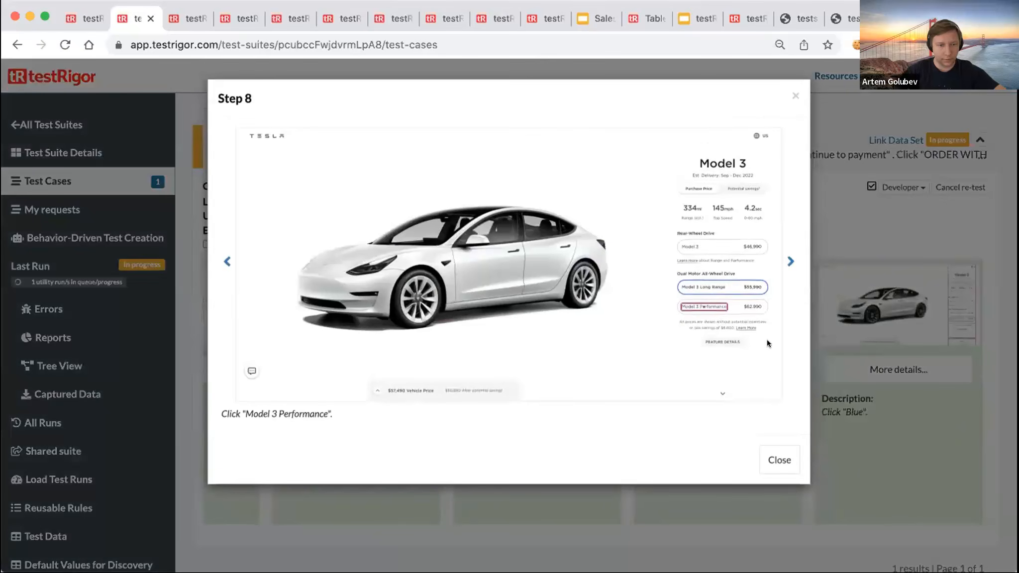
pyautogui.click(793, 95)
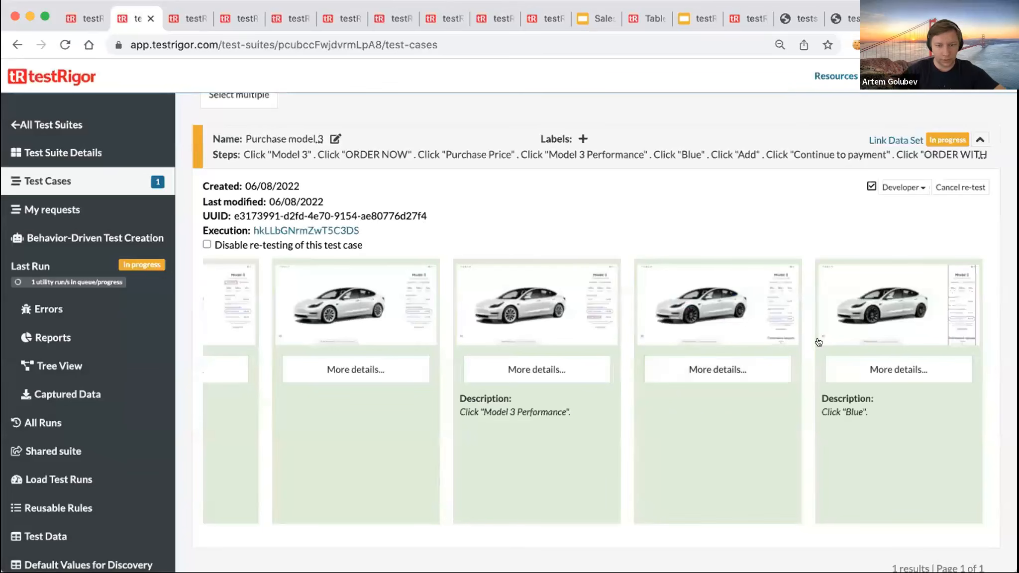
pyautogui.click(890, 307)
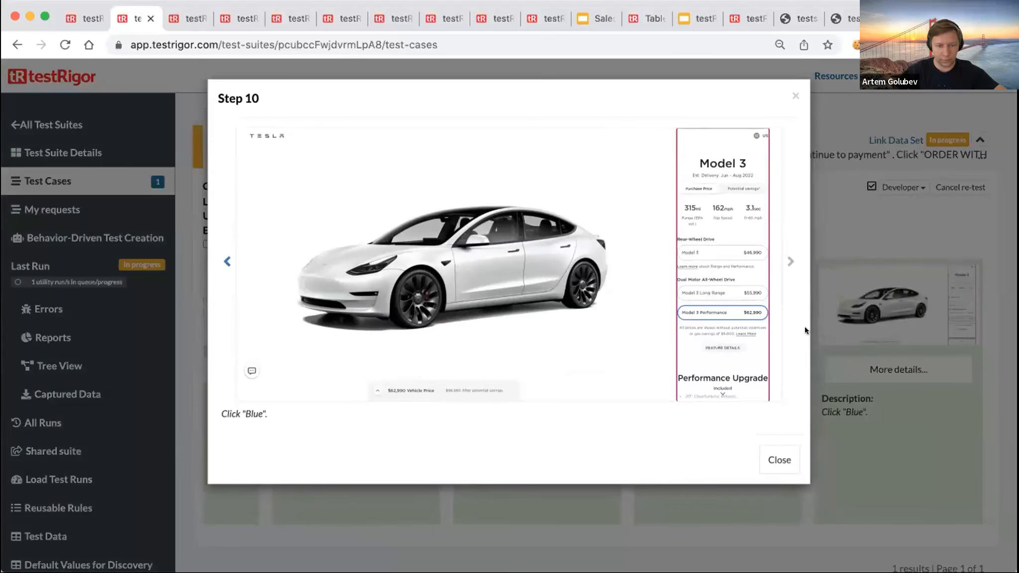
pyautogui.click(794, 94)
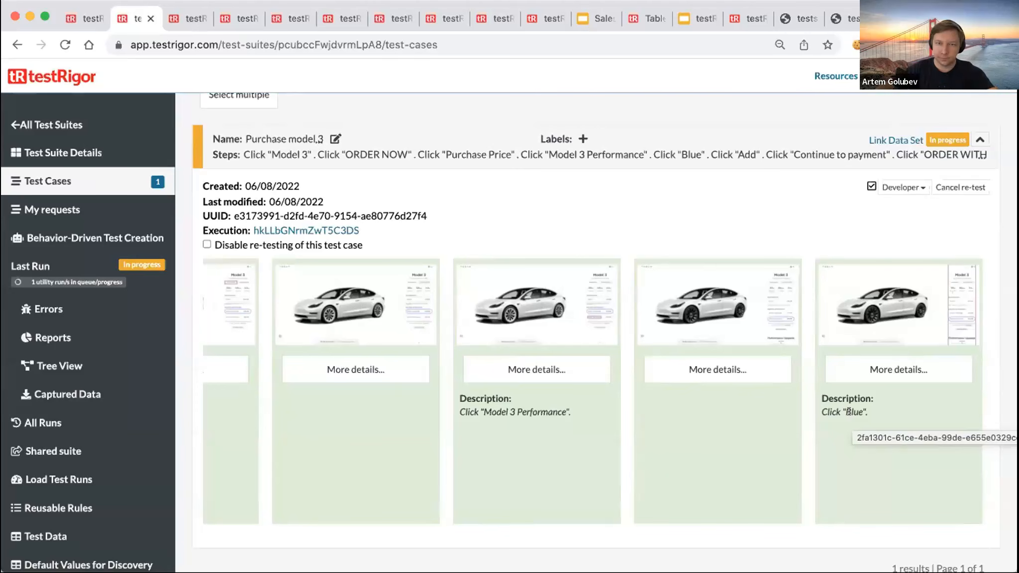
# - From the Tesla payment page, return to Edit Design and scroll to the Deep Blue Metallic paint
pyautogui.click(945, 19)
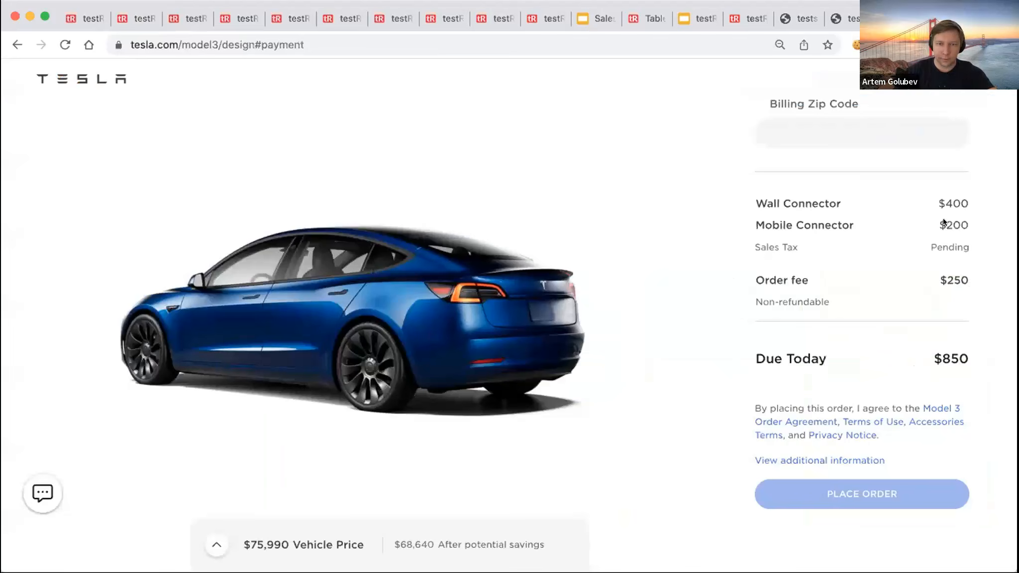
pyautogui.scroll(20, 920, 294)
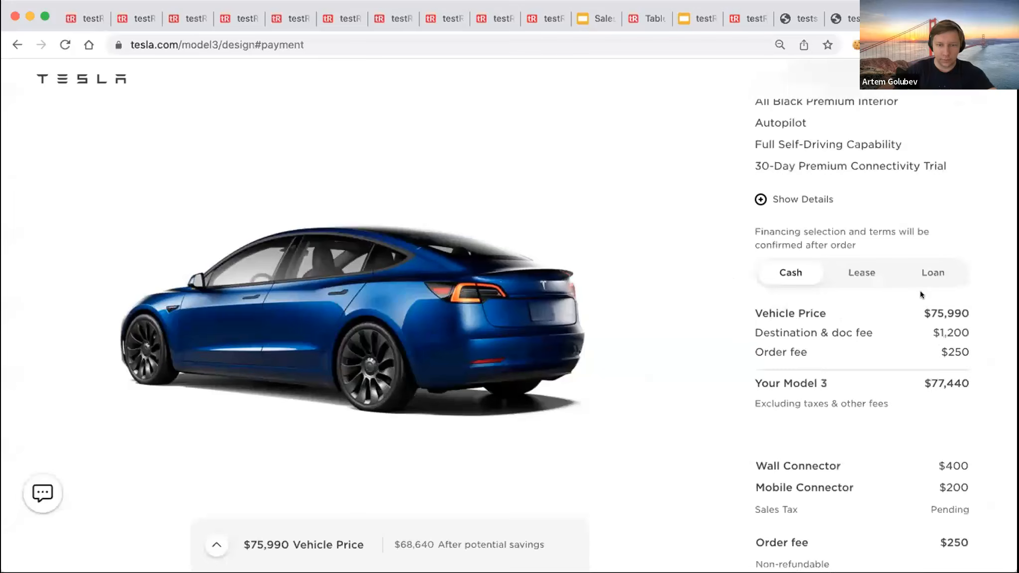
pyautogui.scroll(5, 920, 294)
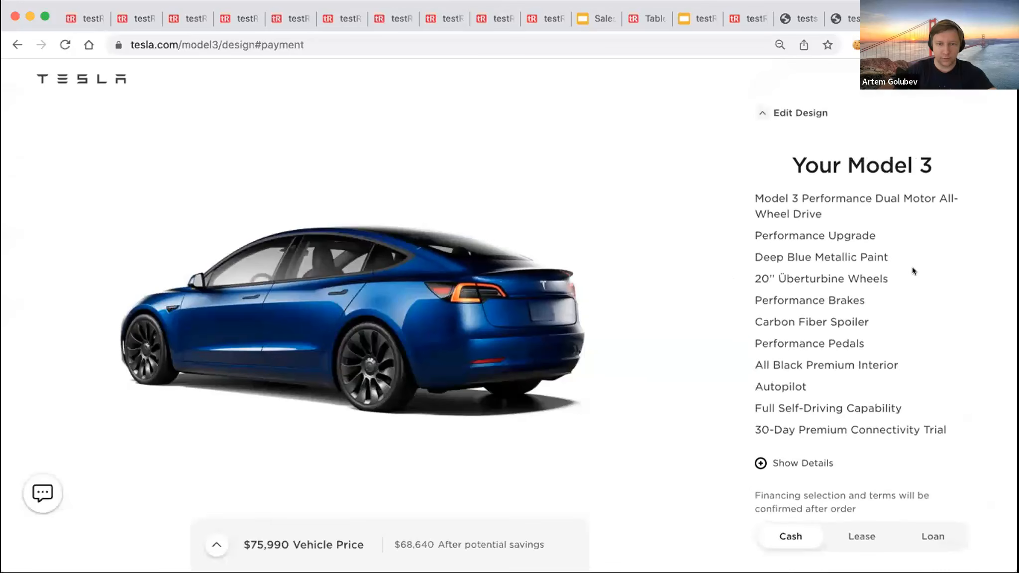
pyautogui.scroll(-15, 912, 270)
pyautogui.scroll(15, 803, 209)
pyautogui.click(762, 111)
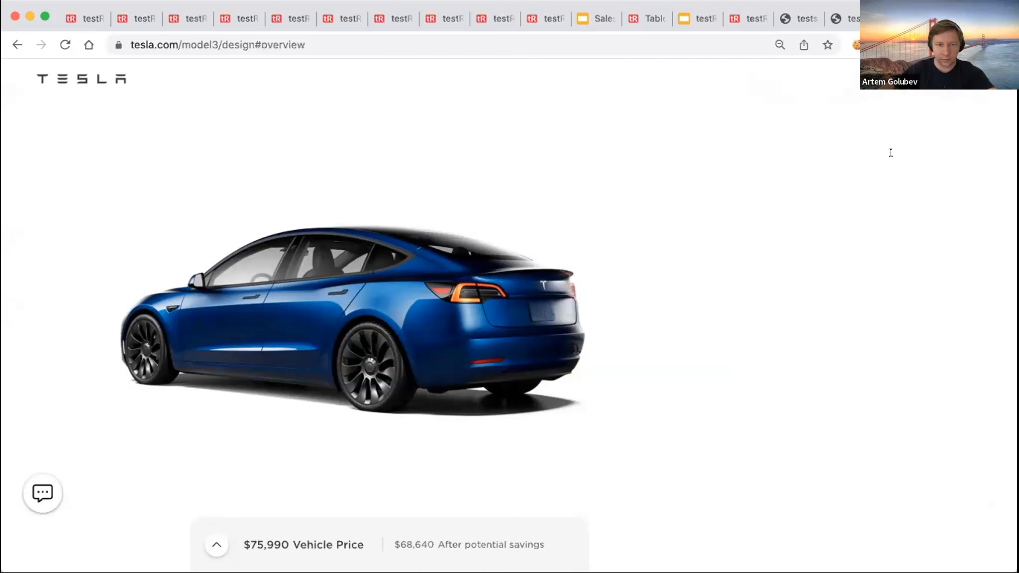
pyautogui.scroll(-10, 932, 301)
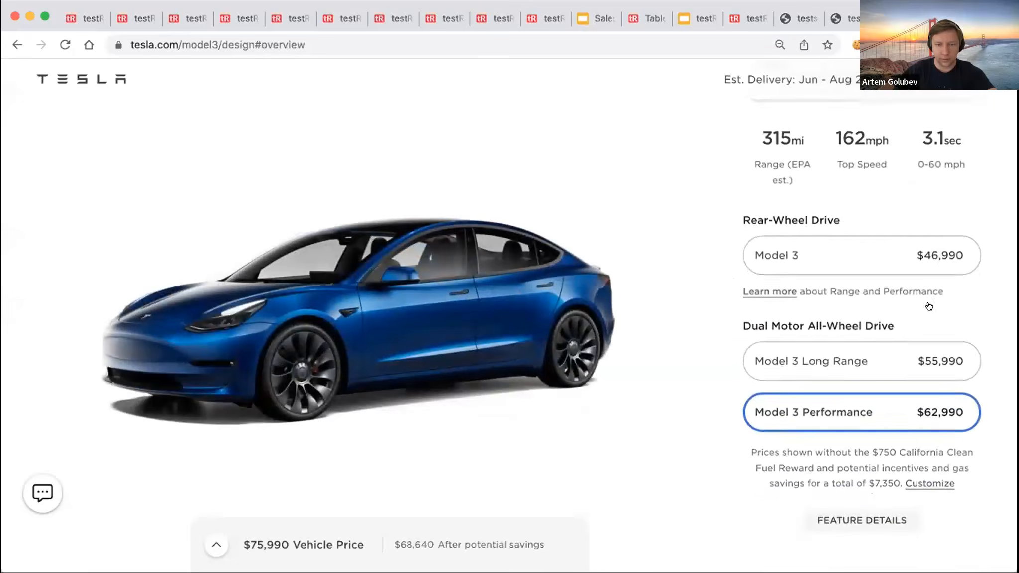
pyautogui.scroll(-8, 932, 301)
pyautogui.scroll(4, 932, 302)
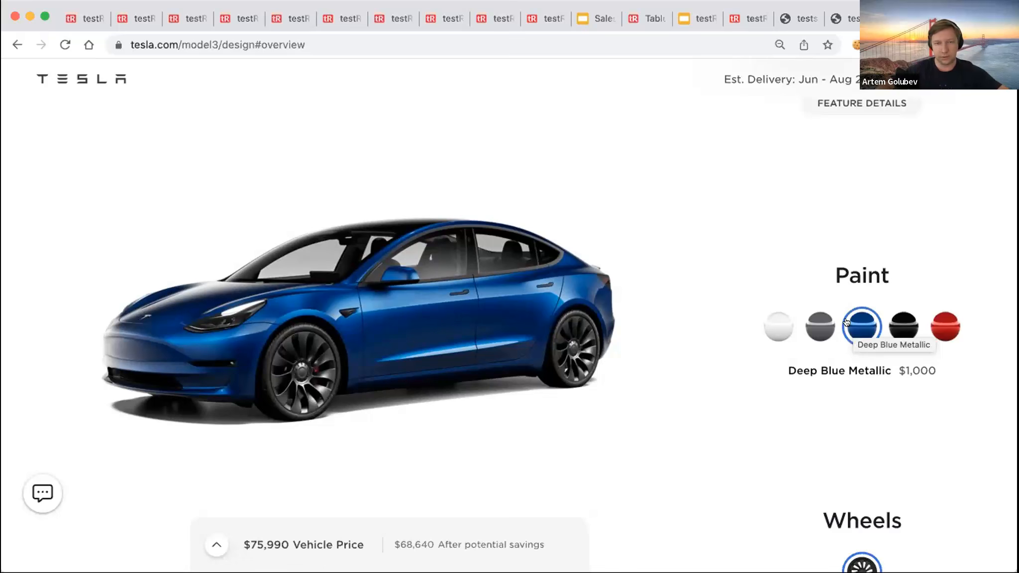
# - Review the failed Step 15 screenshot, where the ORDER WITH CARD button could not be found
pyautogui.click(147, 20)
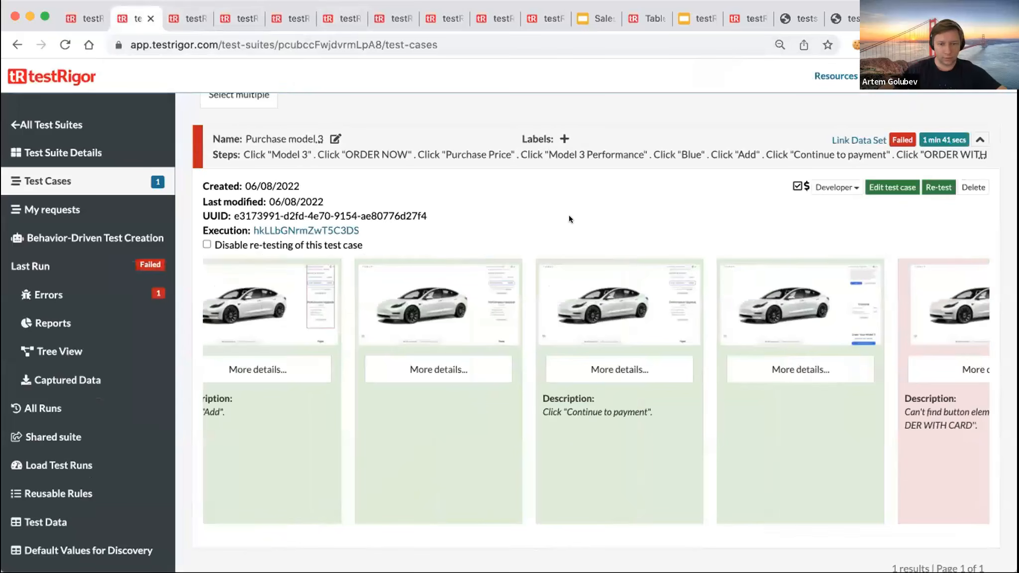
pyautogui.hscroll(2, 733, 422)
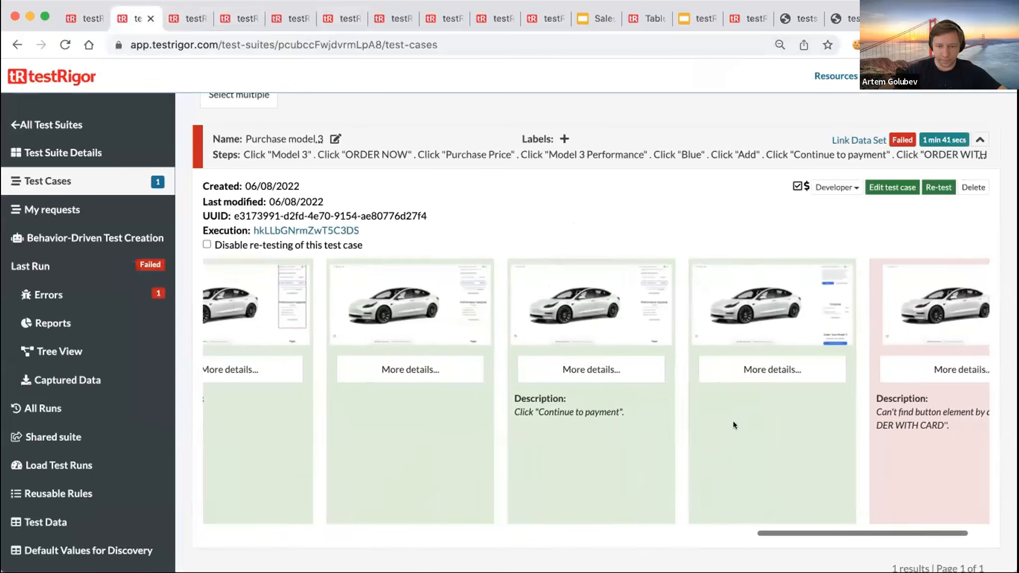
pyautogui.hscroll(3, 733, 420)
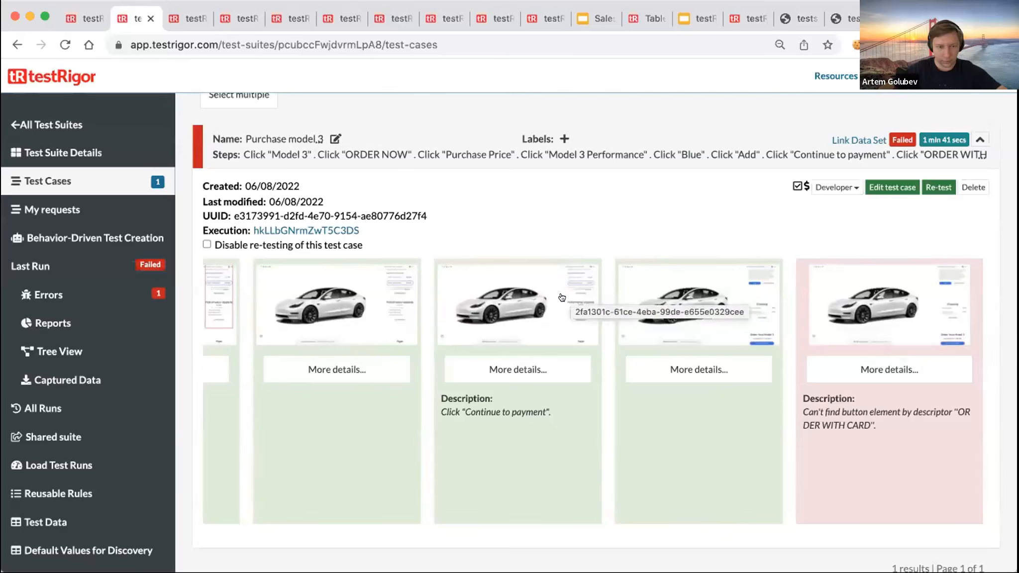
pyautogui.click(865, 400)
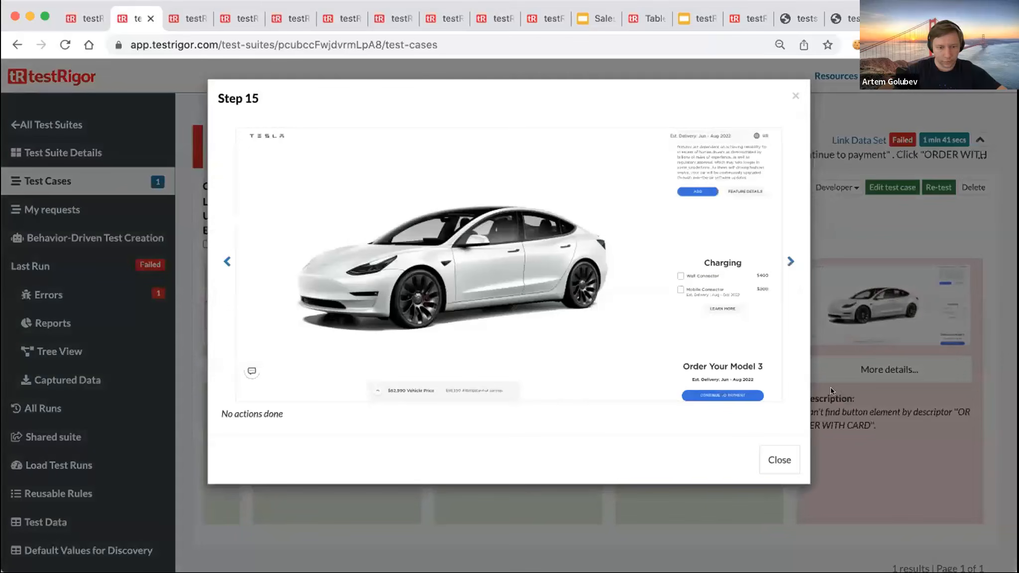
pyautogui.click(649, 348)
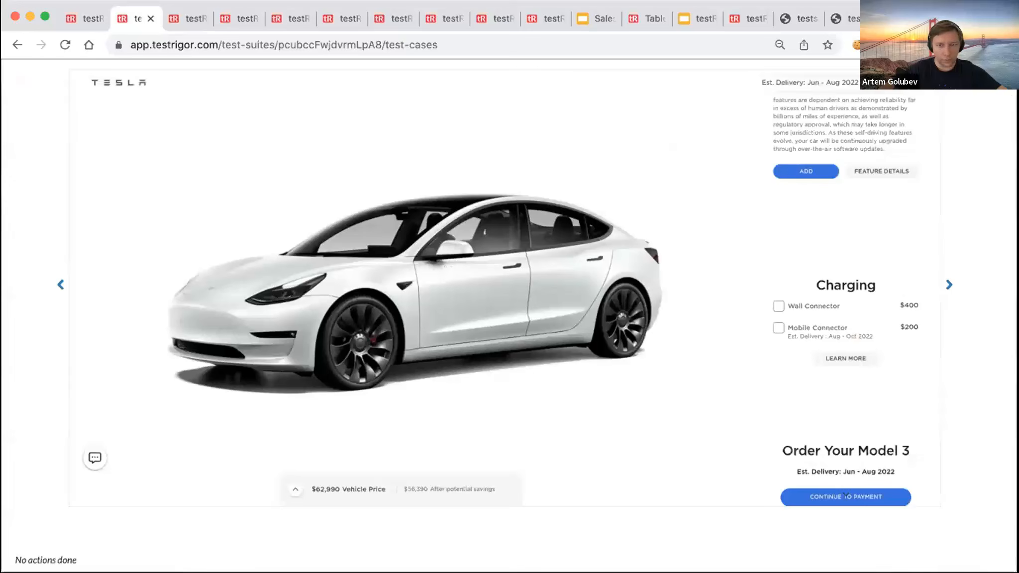
pyautogui.click(1005, 76)
# - Check the Step 14 screenshot details, then open Purchase model 3 for editing
pyautogui.click(524, 286)
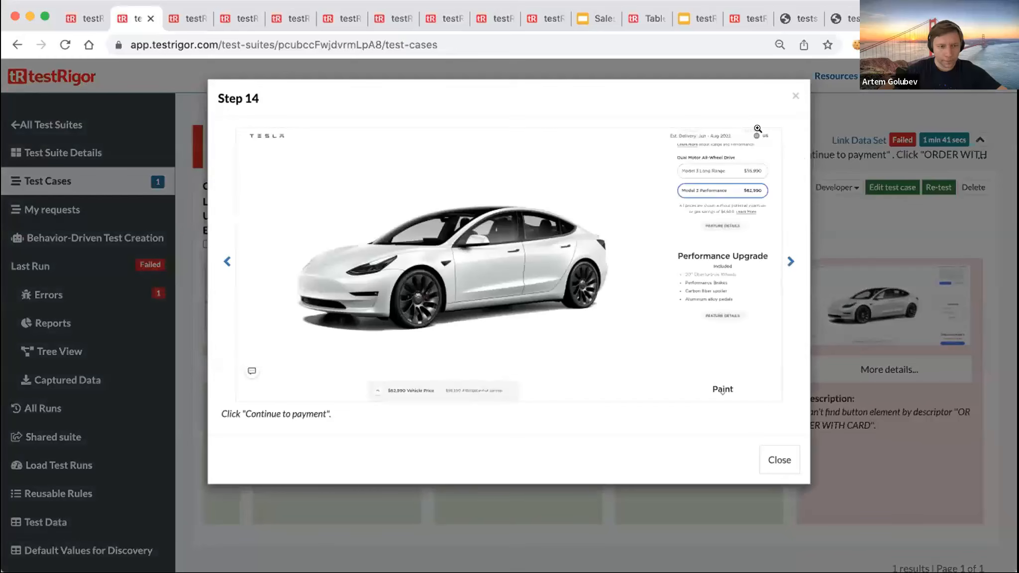
pyautogui.click(794, 94)
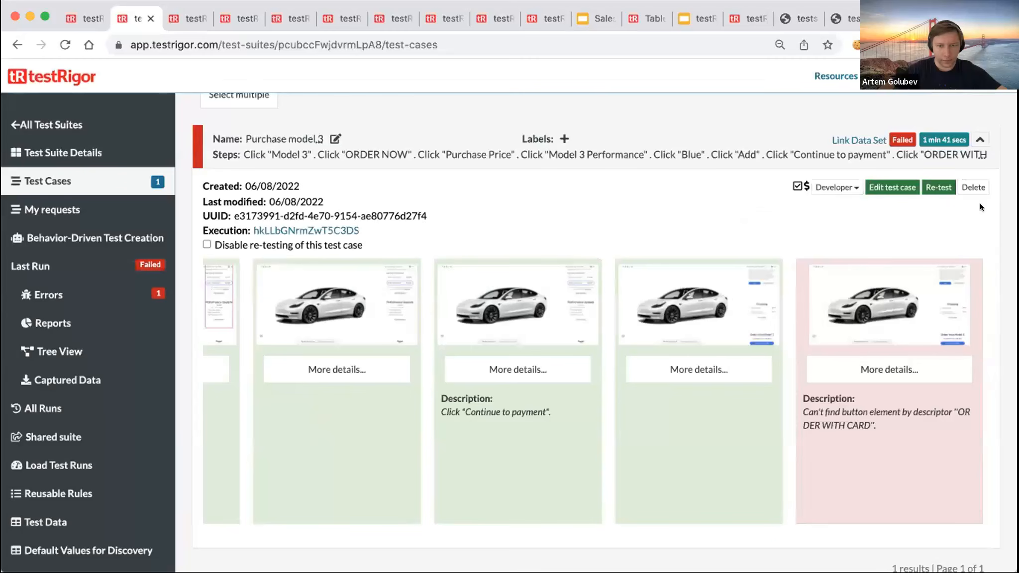
pyautogui.click(889, 187)
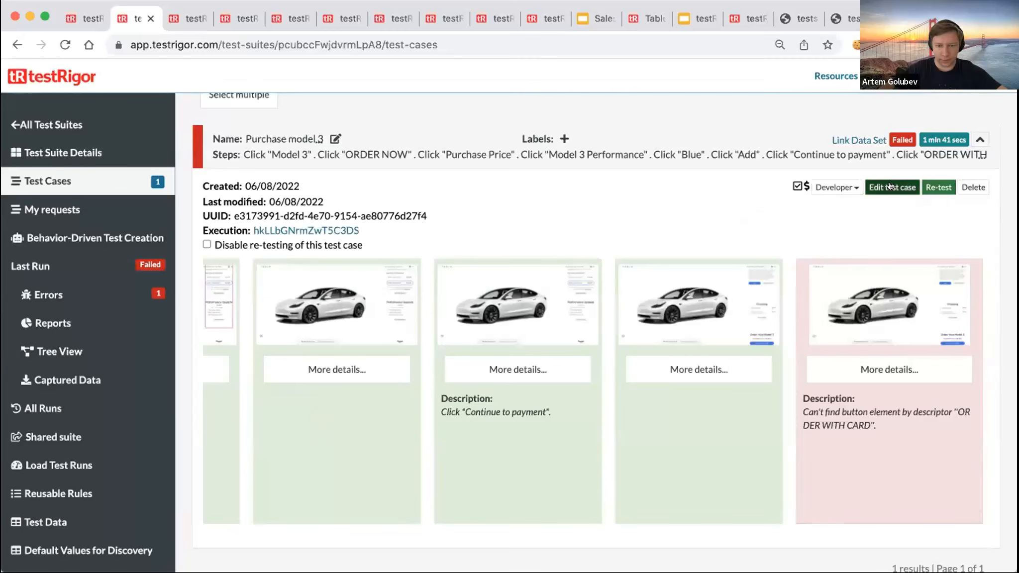
# - Insert a 'scroll down' step right after the click "Add" step
pyautogui.click(478, 321)
pyautogui.scroll(-1, 480, 317)
pyautogui.scroll(1, 481, 313)
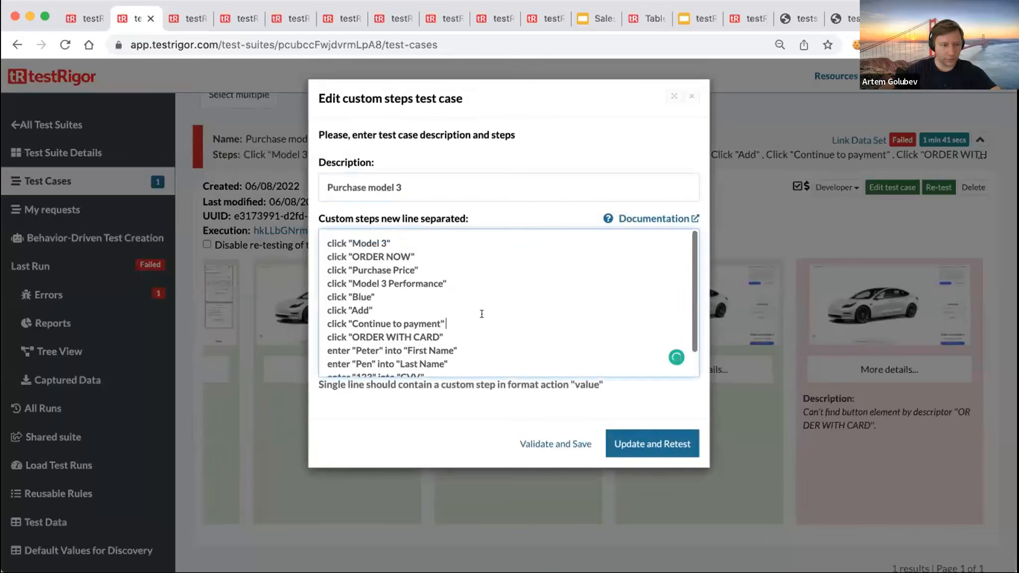
pyautogui.press('Up')
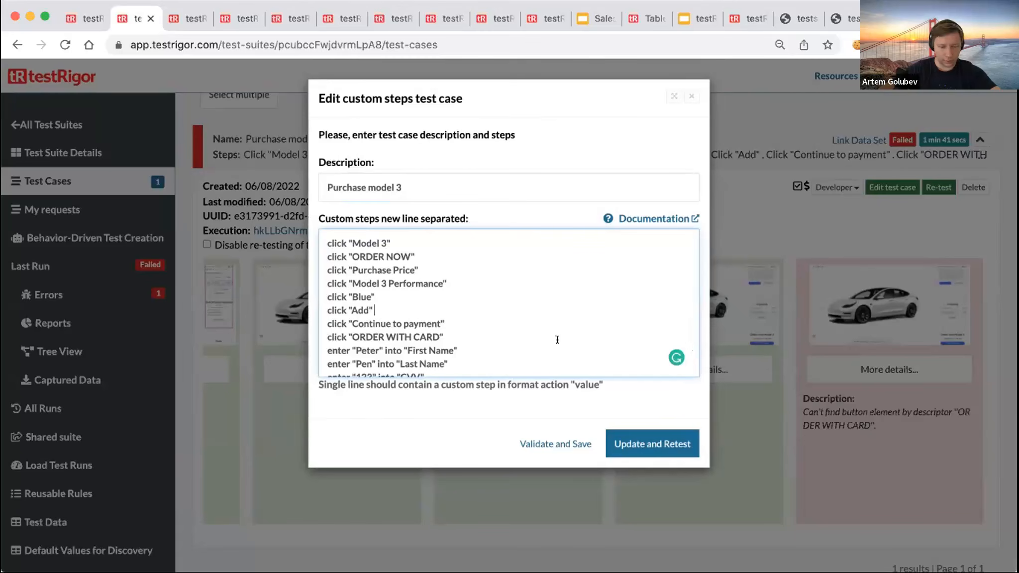
pyautogui.press('Return')
pyautogui.write('scro')
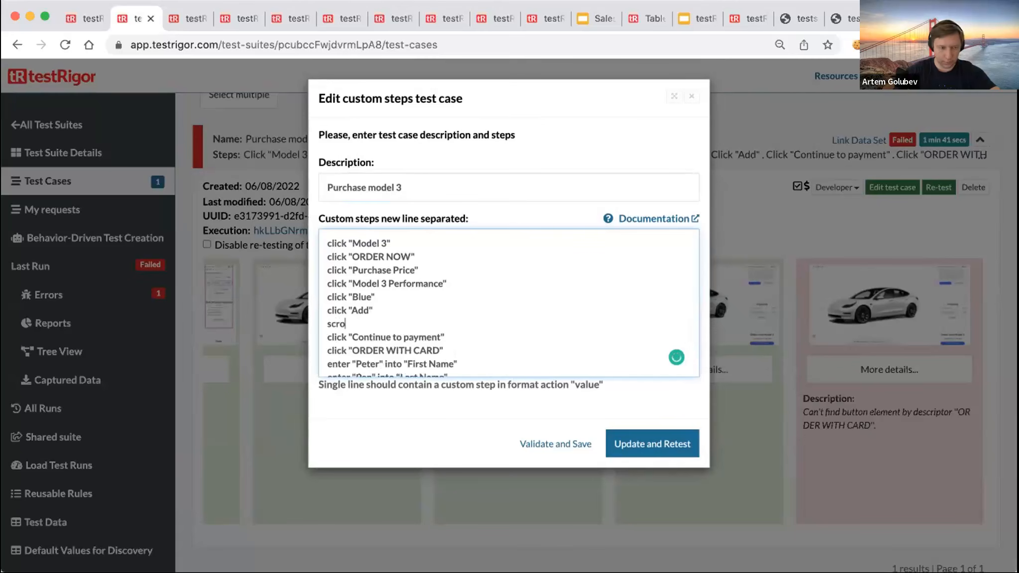
pyautogui.write('ll down')
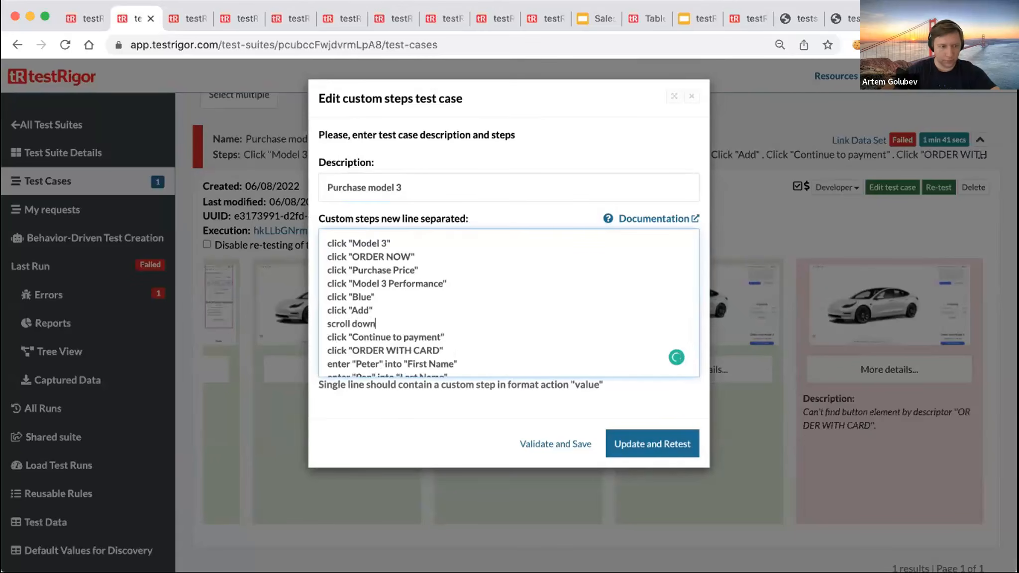
# - Change the "Blue" color step to "Deep Blue", then Update and Retest
pyautogui.click(352, 295)
pyautogui.write('Deep')
pyautogui.click(646, 441)
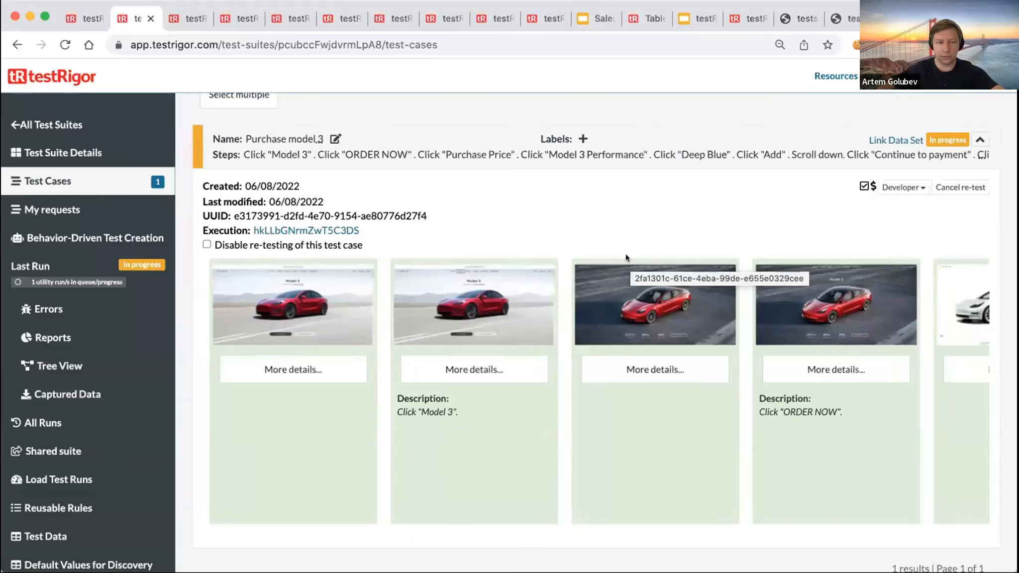
# - Review the re-run's screenshots through the Deep Blue step, then cancel the re-test
pyautogui.hscroll(4, 580, 306)
pyautogui.hscroll(5, 580, 306)
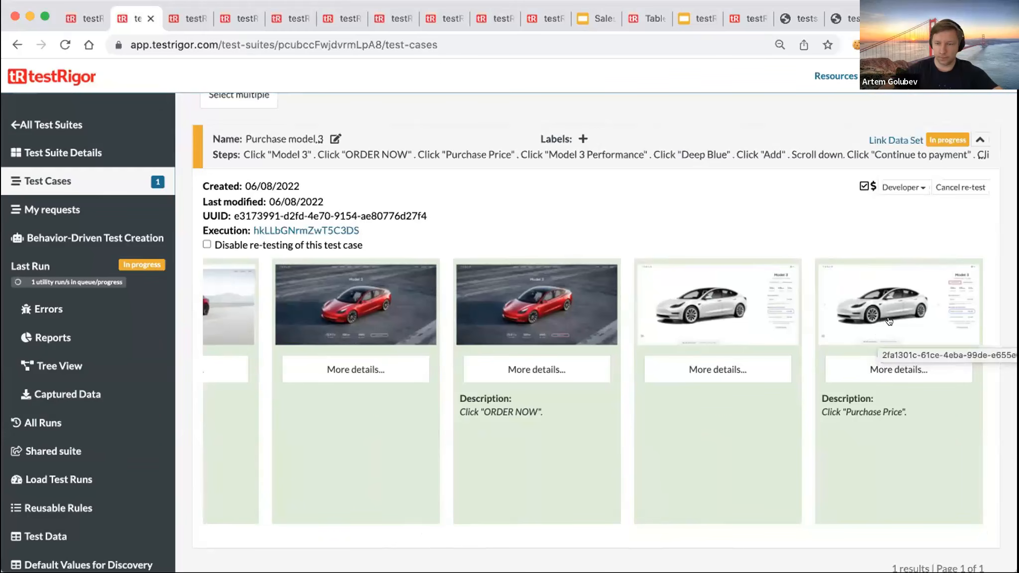
pyautogui.hscroll(10, 889, 321)
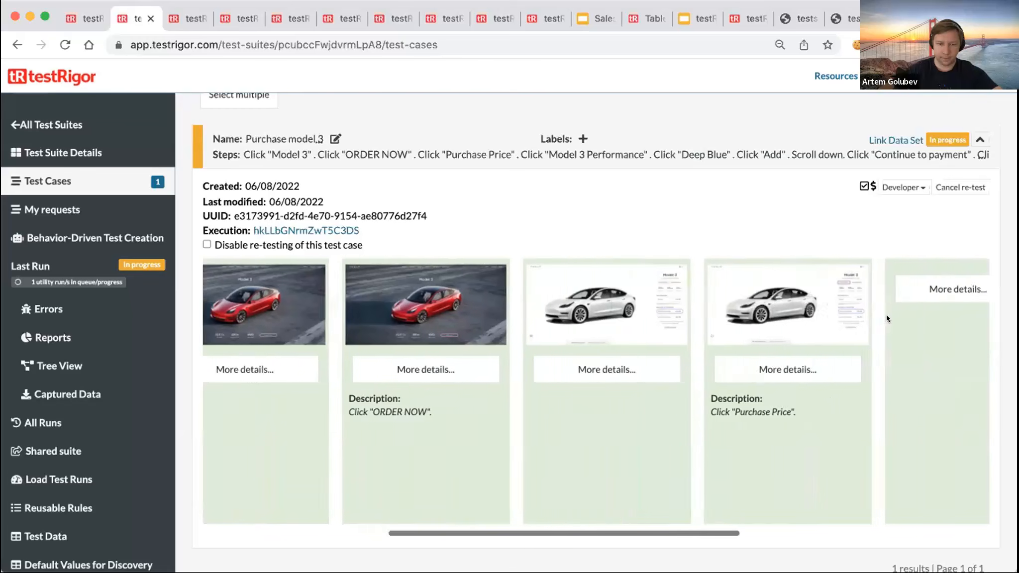
pyautogui.hscroll(3, 883, 318)
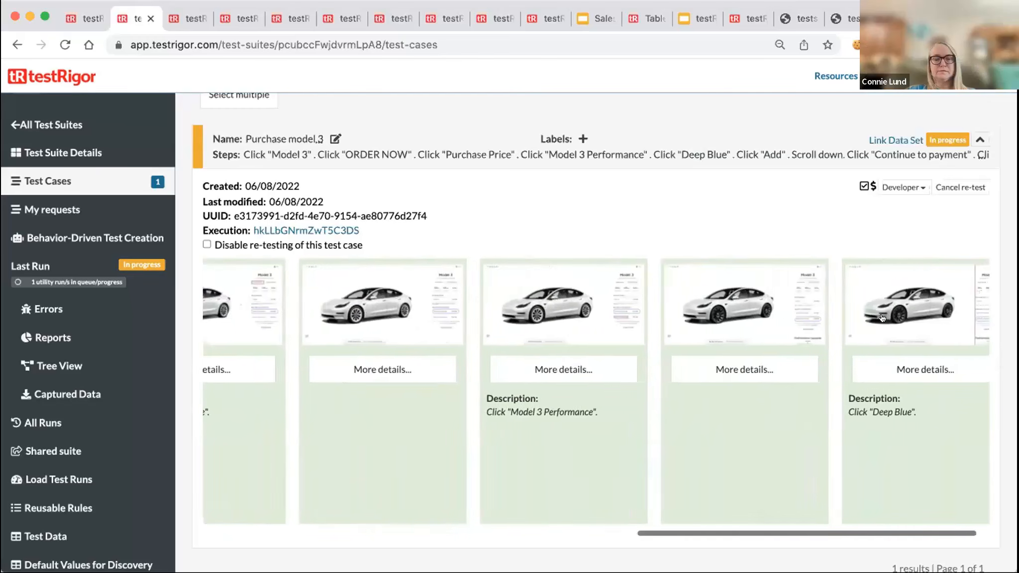
pyautogui.click(882, 318)
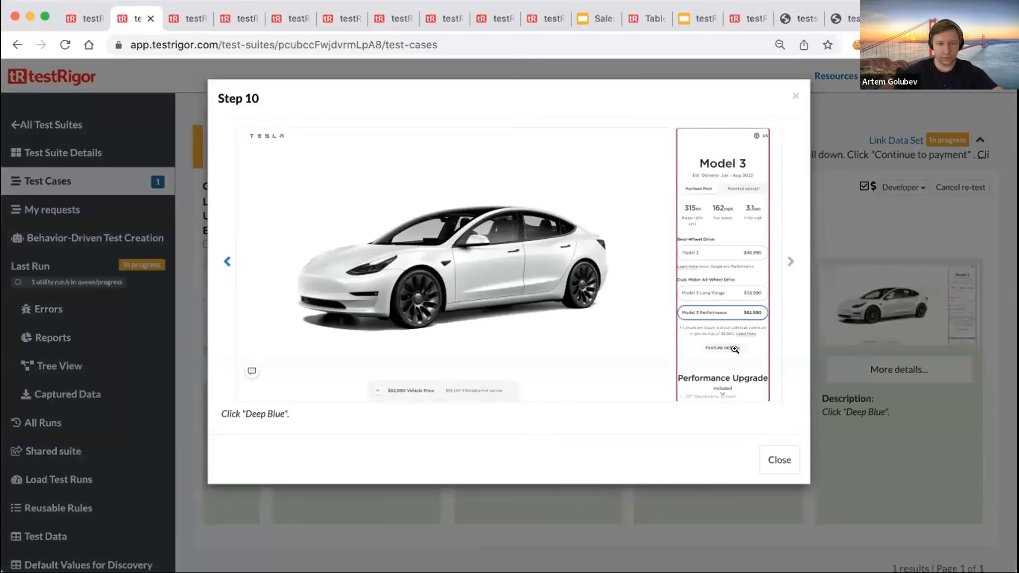
pyautogui.click(794, 96)
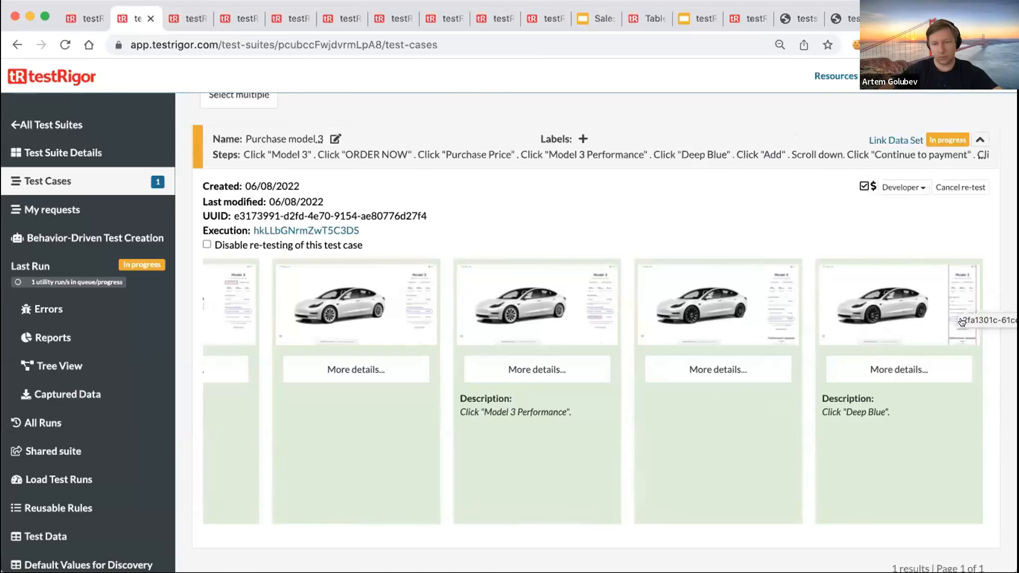
pyautogui.click(960, 187)
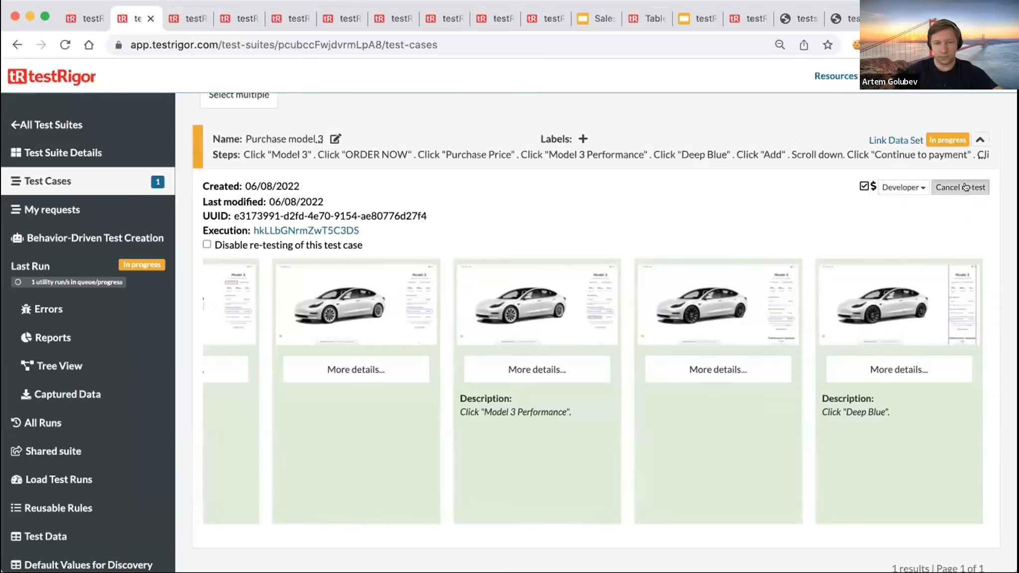
# - Paste a copied 'scroll down' after Model 3 Performance, make the click deepest element "Deep Blue", and retest
pyautogui.click(874, 191)
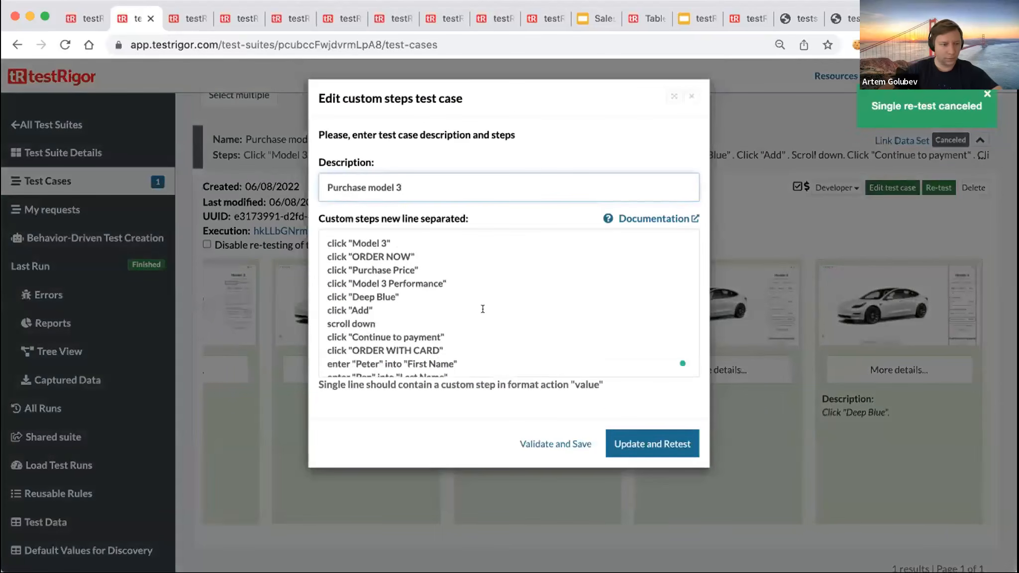
pyautogui.moveTo(377, 324); pyautogui.dragTo(318, 321)
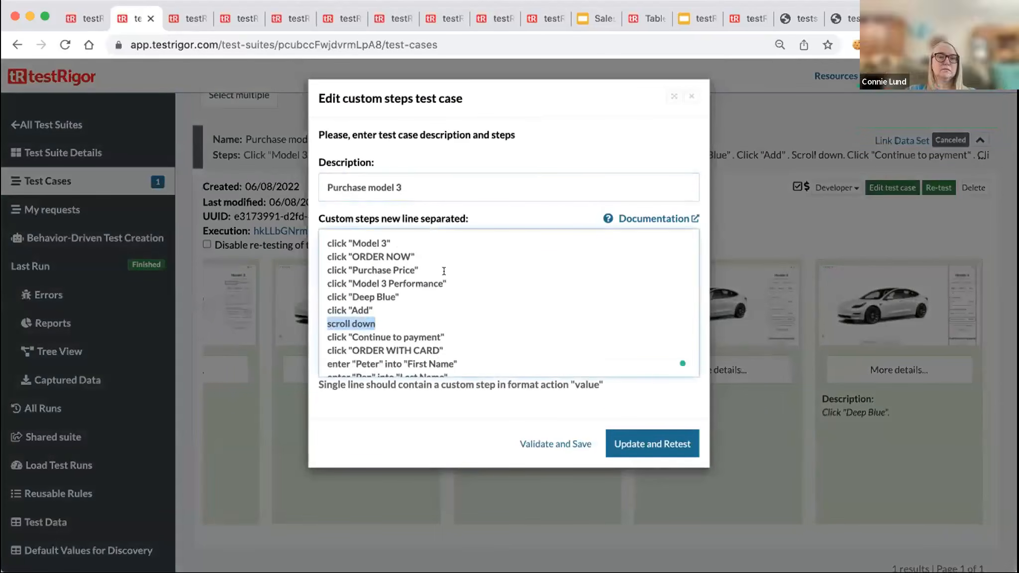
pyautogui.hotkey('ctrl', 'c')
pyautogui.click(470, 278)
pyautogui.press('Return')
pyautogui.hotkey('ctrl', 'v')
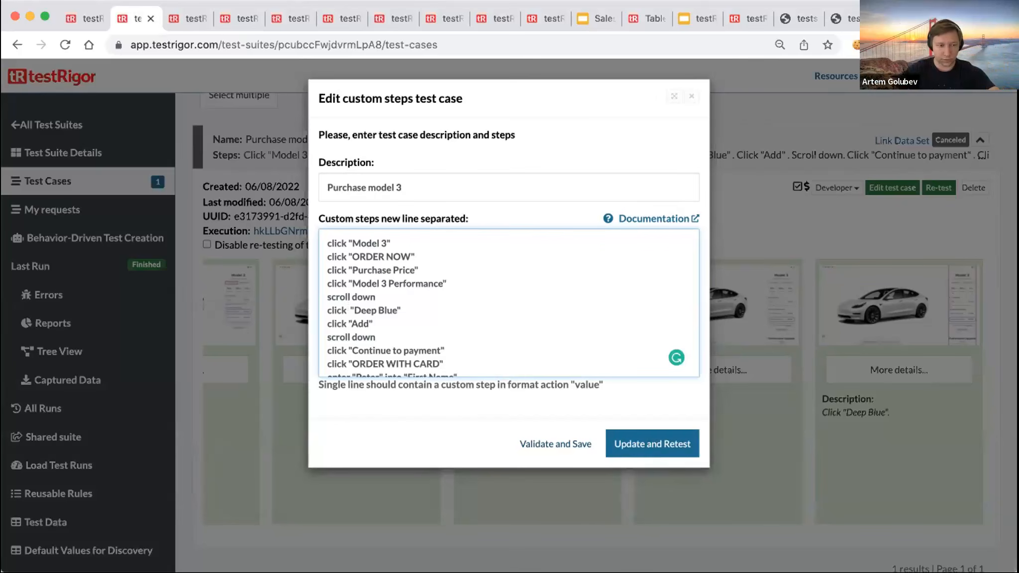
pyautogui.write('deepest element')
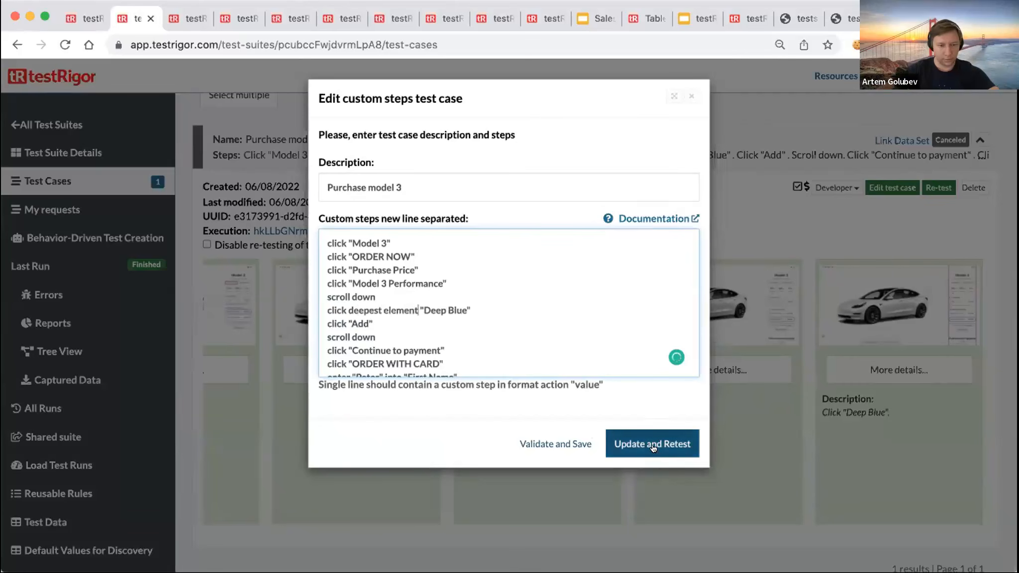
pyautogui.click(657, 443)
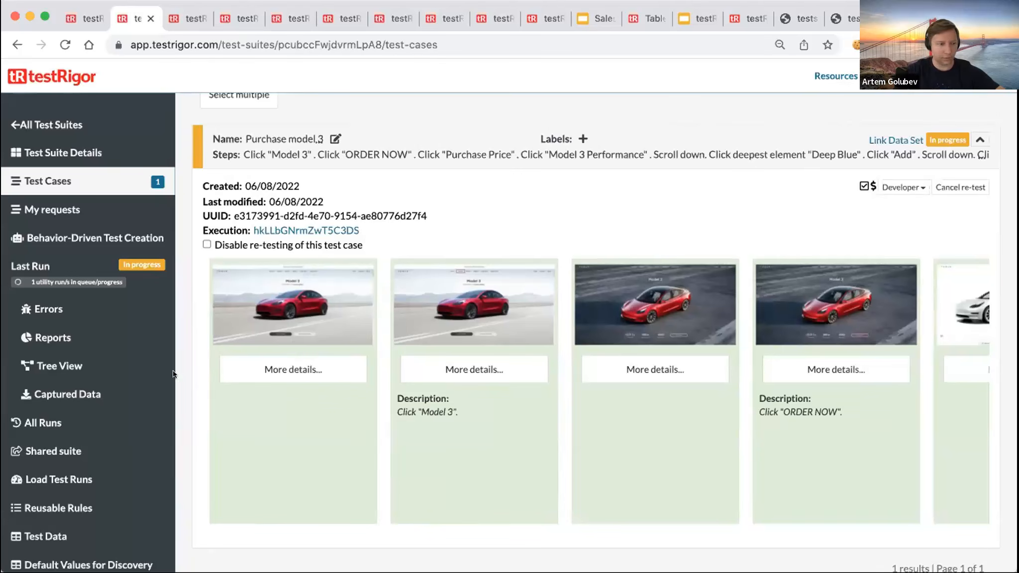
# - Scroll the sidebar down toward Settings while the re-test runs
pyautogui.scroll(-3, 72, 370)
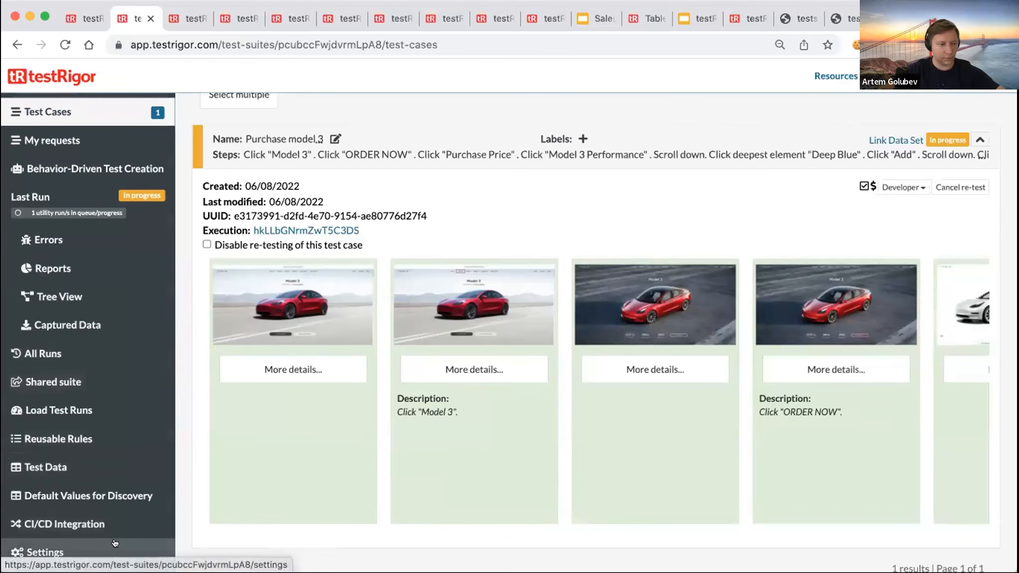
# - Open the suite's Speed optimizations settings and check the Maximum wait timeout, leaving it at 30 seconds
pyautogui.click(115, 547)
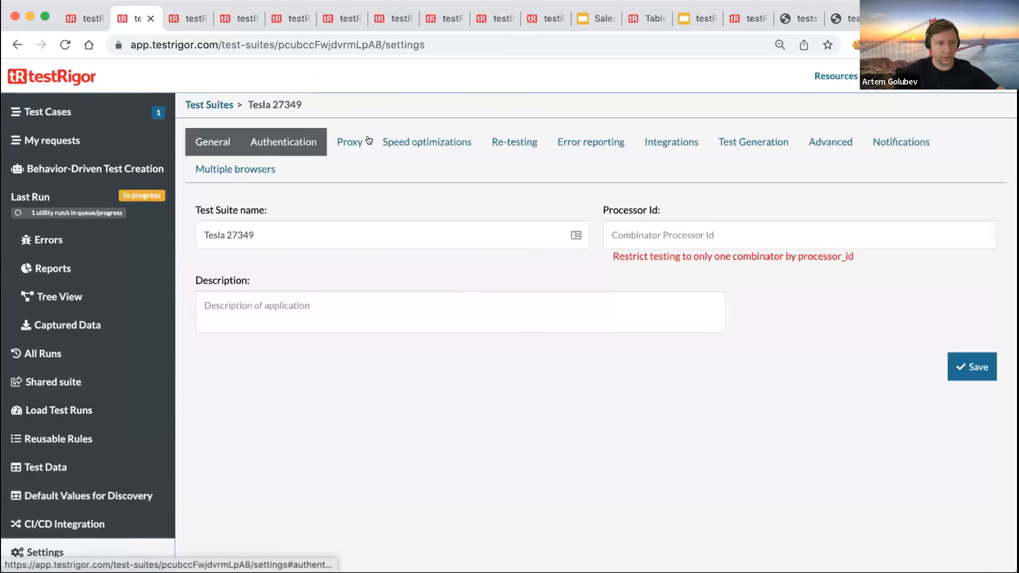
pyautogui.click(426, 141)
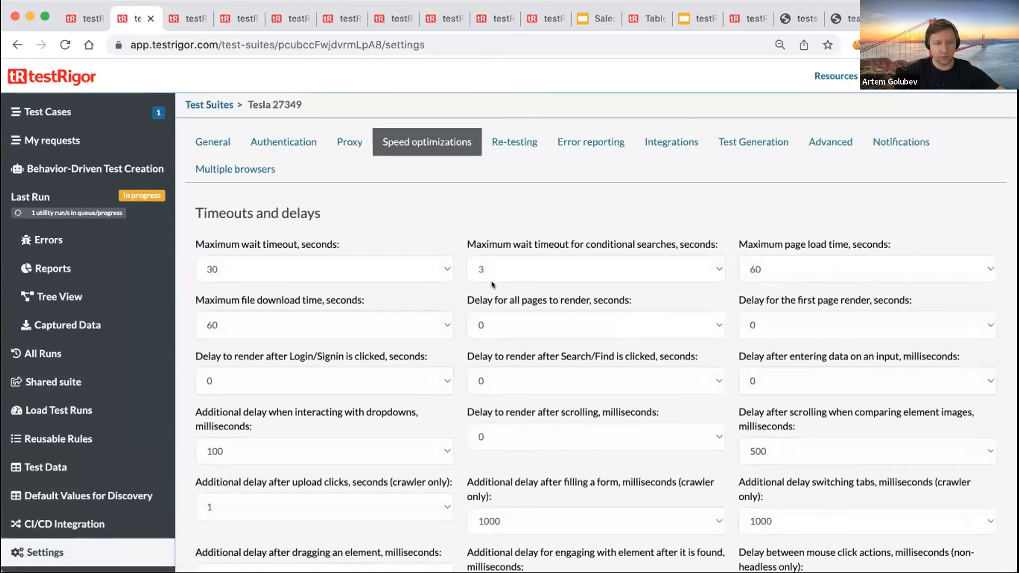
pyautogui.scroll(-15, 675, 399)
pyautogui.scroll(14, 674, 399)
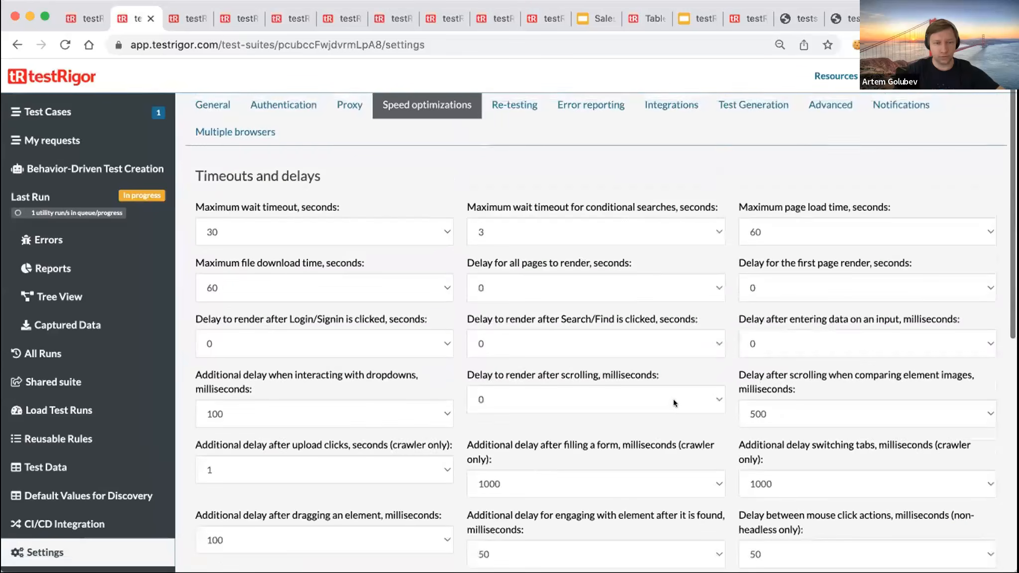
pyautogui.scroll(-15, 673, 399)
pyautogui.scroll(15, 673, 398)
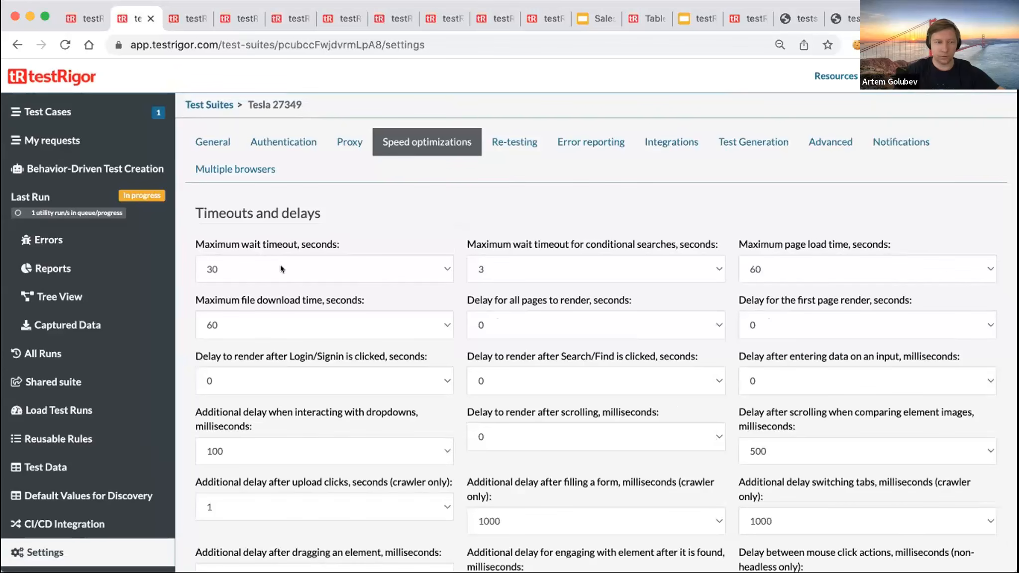
pyautogui.tripleClick(200, 238)
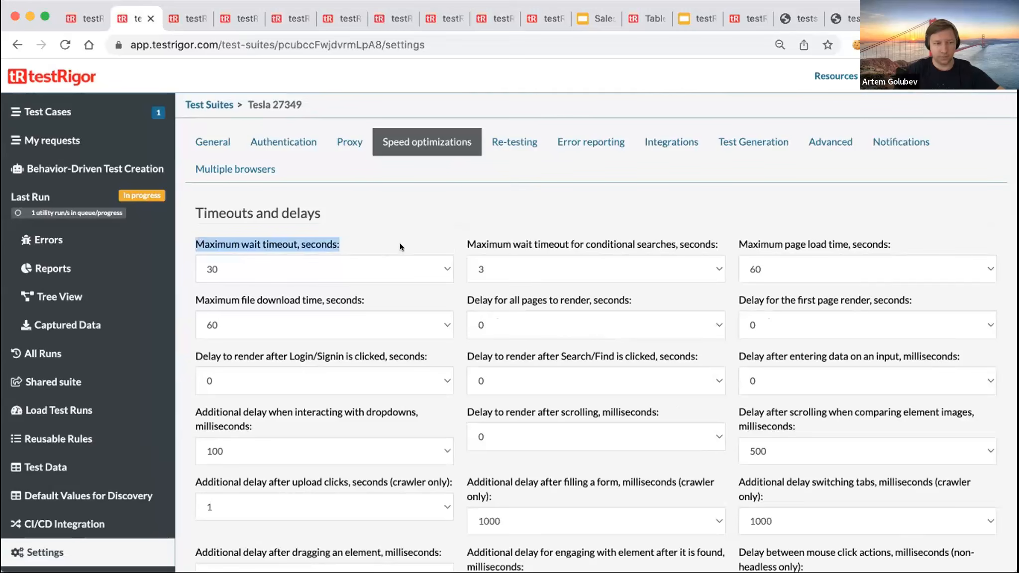
pyautogui.click(353, 267)
pyautogui.click(450, 199)
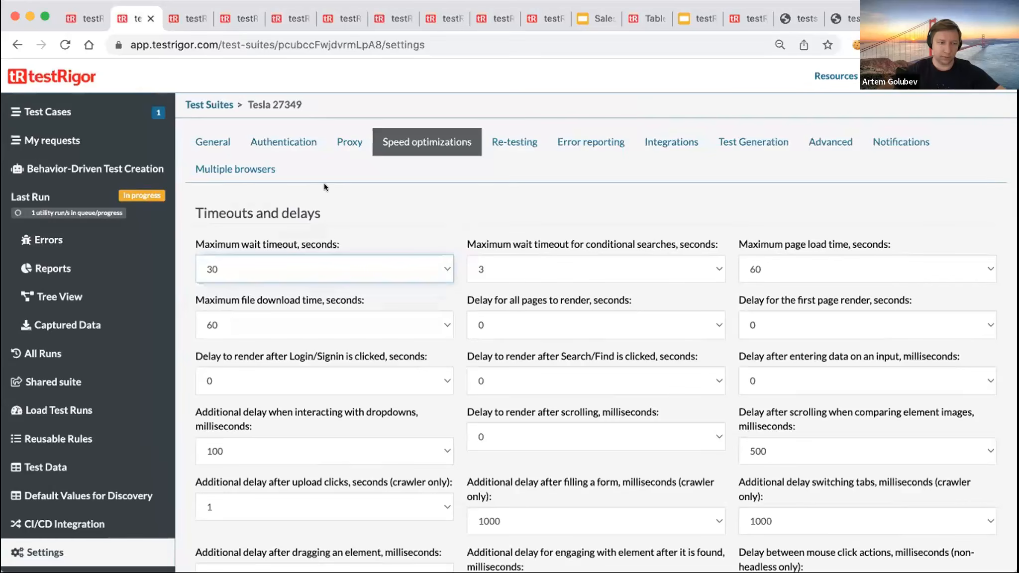
pyautogui.scroll(-10, 443, 322)
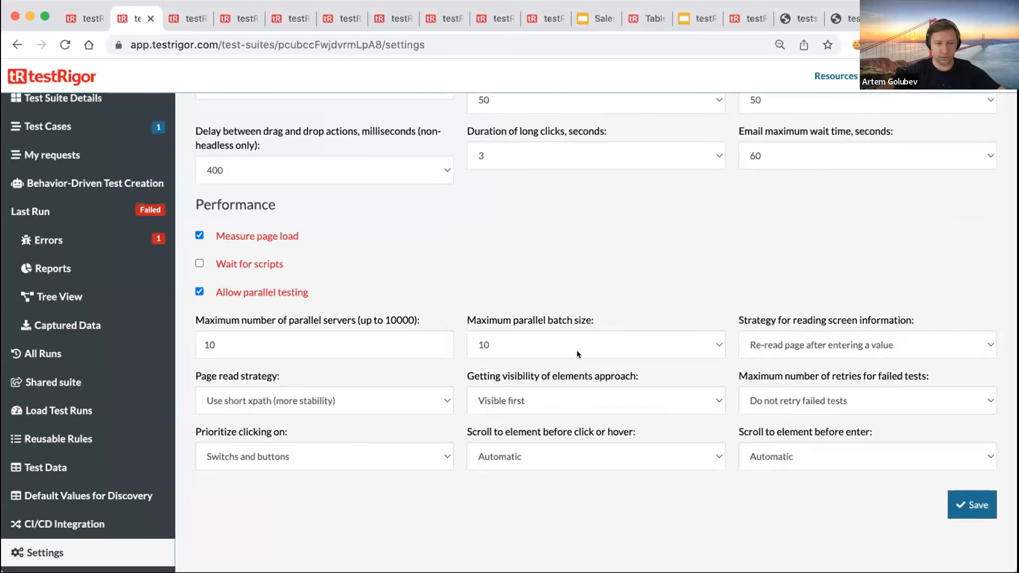
pyautogui.scroll(10, 634, 312)
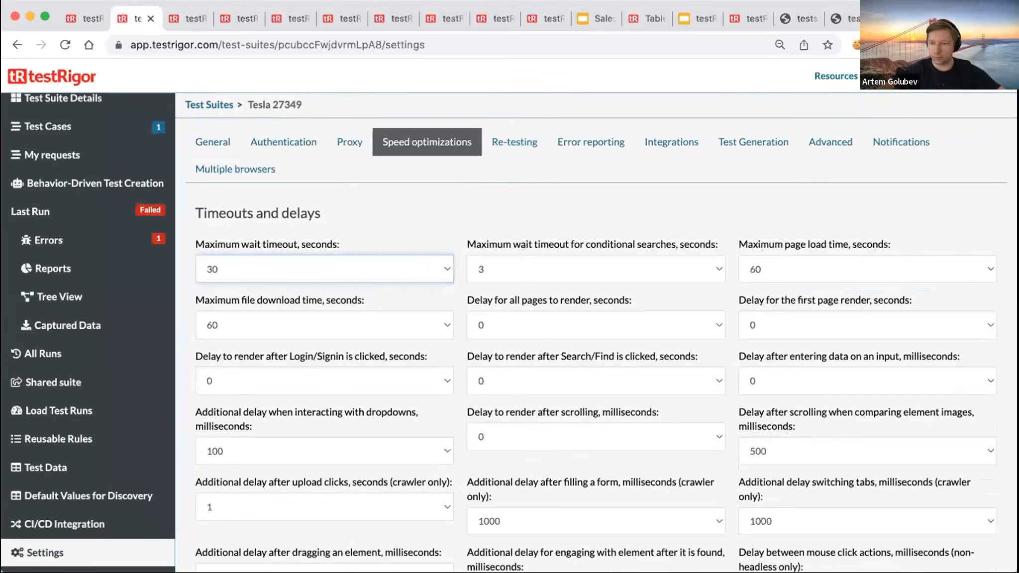
# - Reopen Purchase model 3's run results and view the failed click deepest element "Deep Blue" screenshot
pyautogui.click(37, 128)
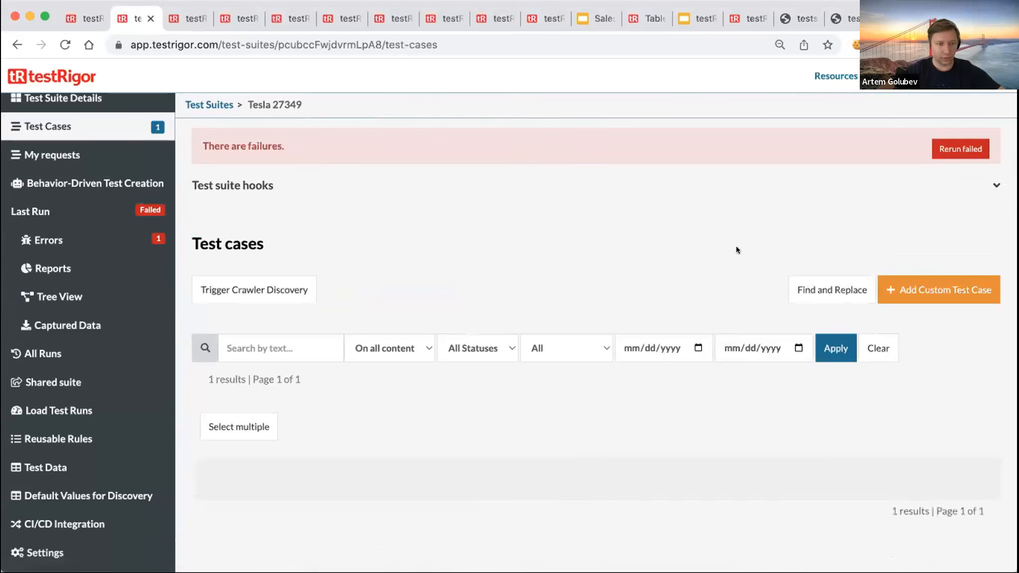
pyautogui.click(979, 469)
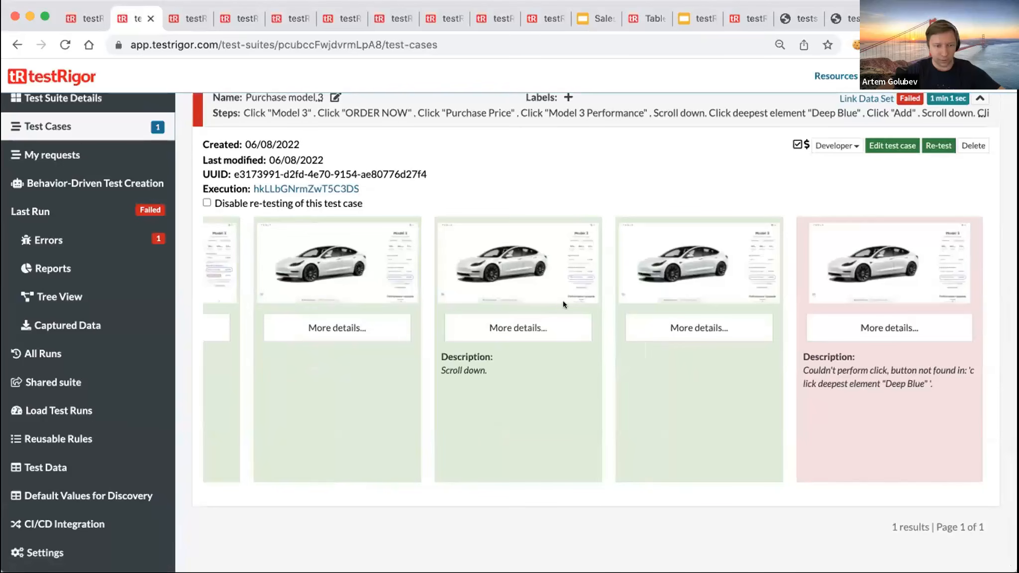
pyautogui.hscroll(-10, 550, 329)
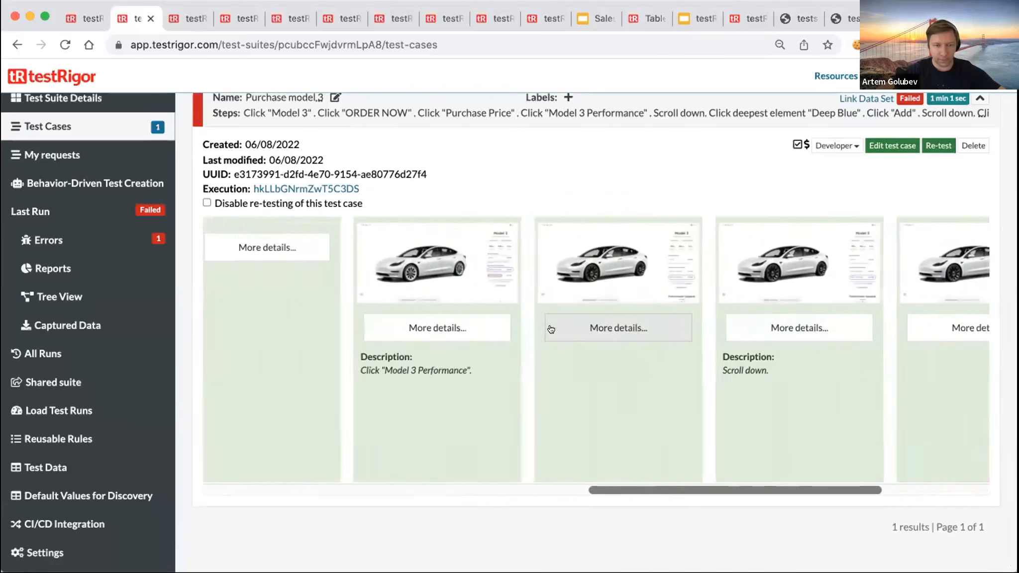
pyautogui.hscroll(10, 557, 329)
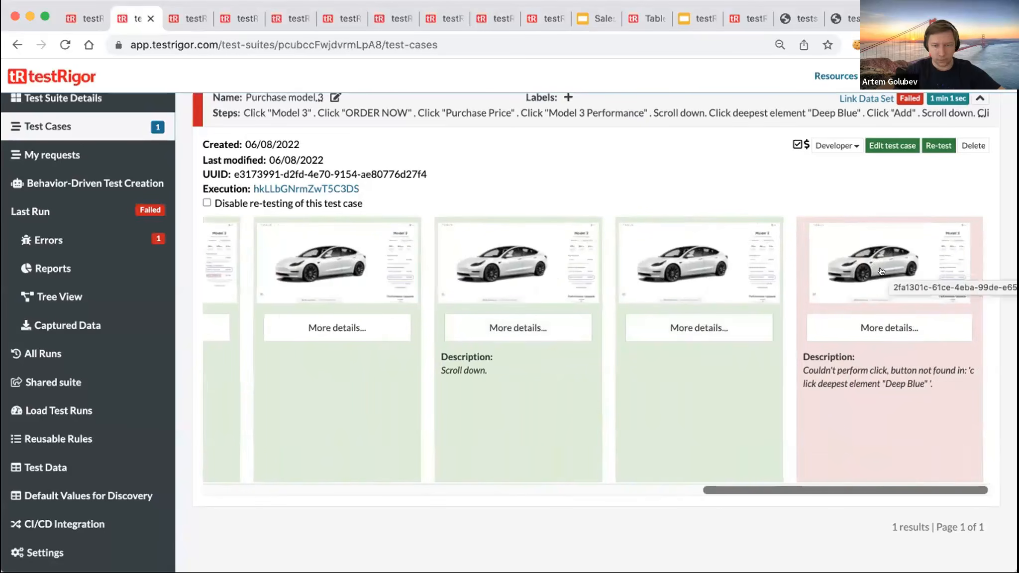
pyautogui.click(880, 271)
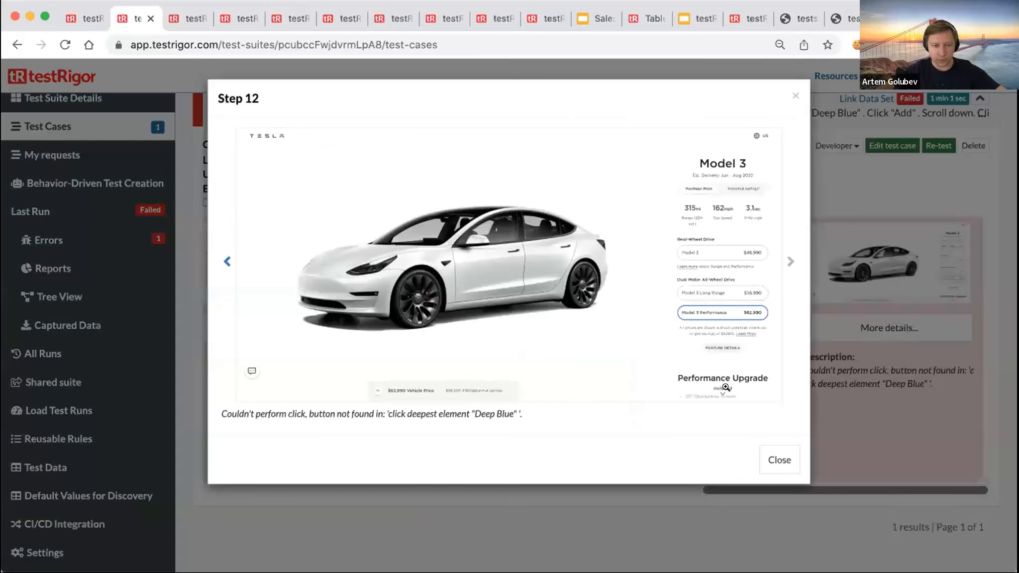
pyautogui.click(794, 96)
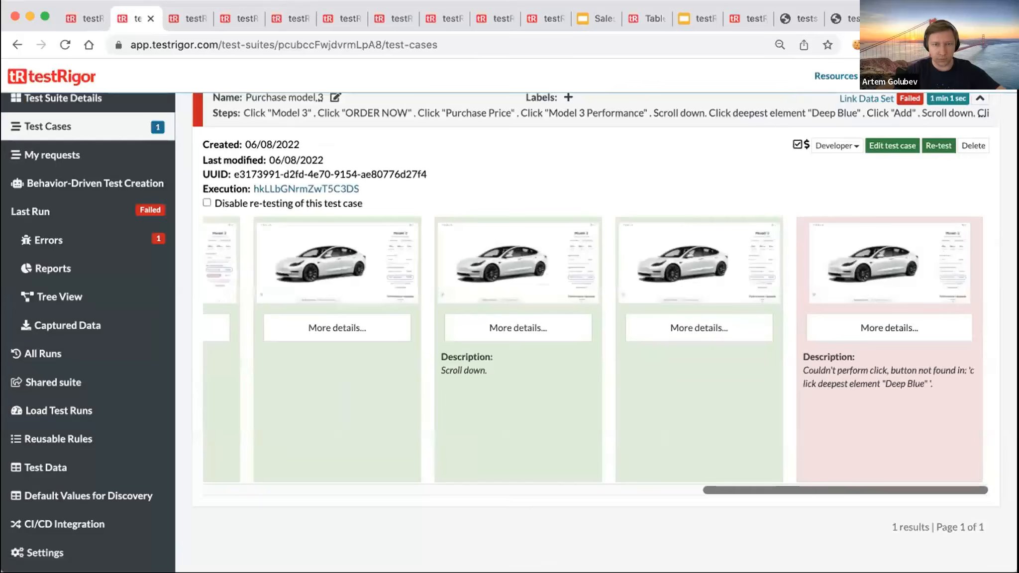
pyautogui.click(913, 19)
# - Scroll the Tesla configuration panel and open then dismiss the page's context menu
pyautogui.scroll(-3, 800, 236)
pyautogui.scroll(10, 812, 243)
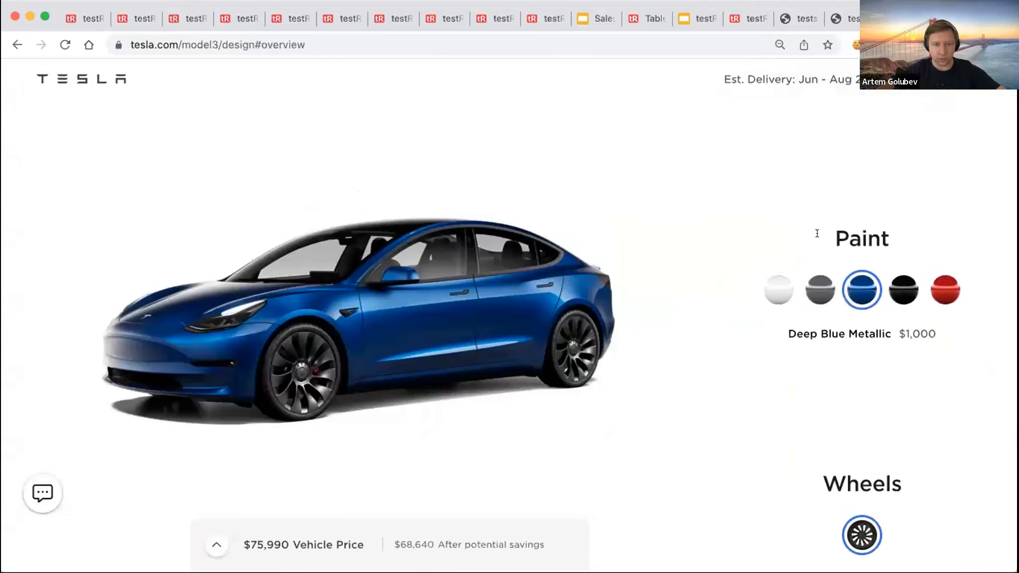
pyautogui.rightClick(829, 182)
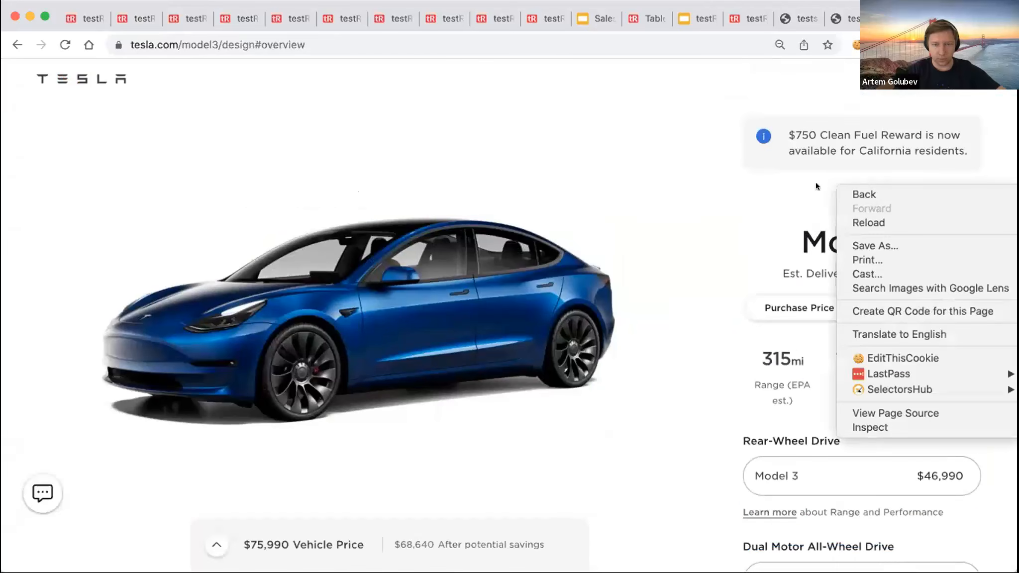
pyautogui.click(805, 183)
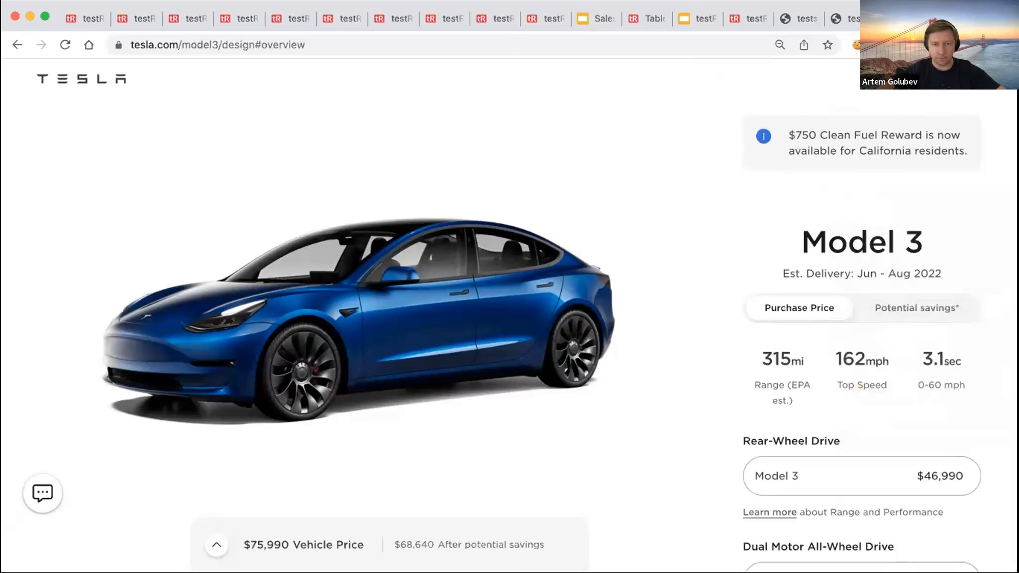
pyautogui.scroll(-1, 777, 198)
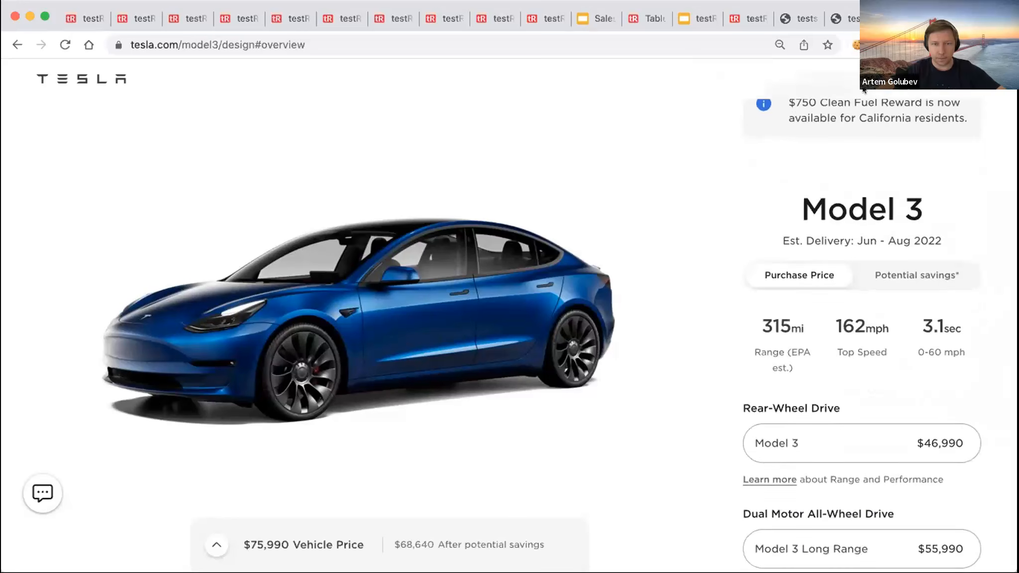
# - Record a new testRigor session scrolling the config panel to Paint, then stop it with no steps captured
pyautogui.click(903, 45)
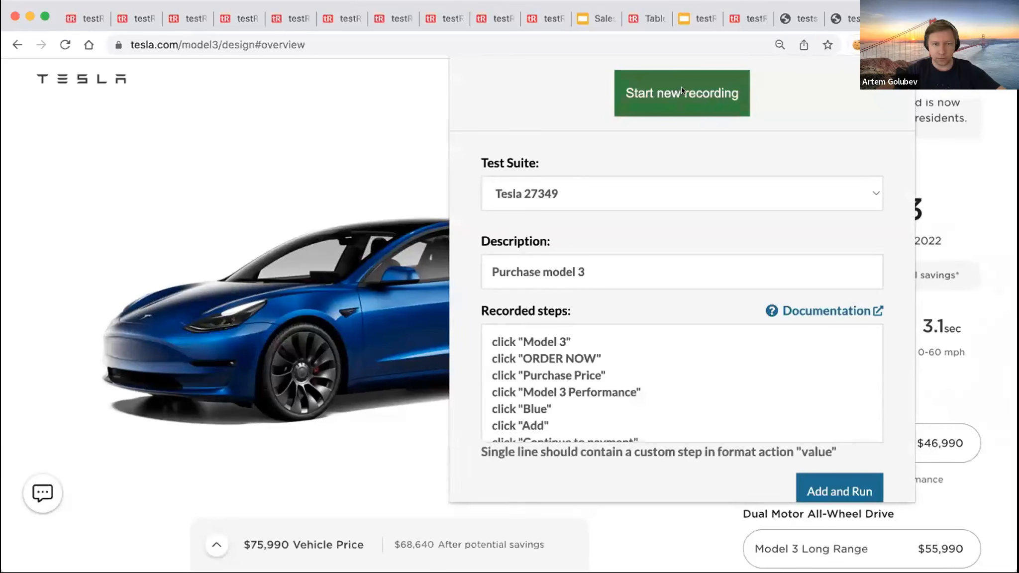
pyautogui.click(682, 91)
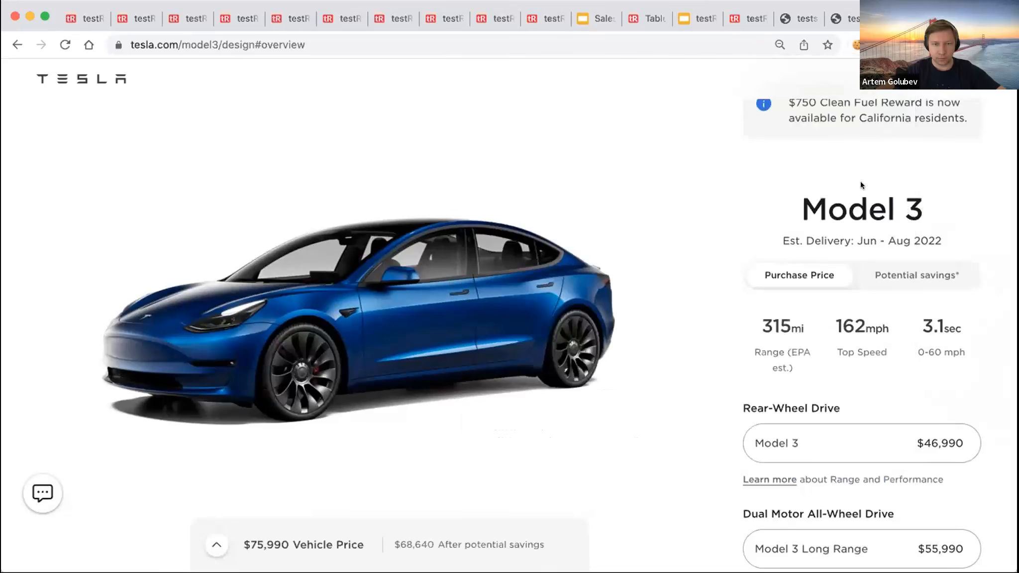
pyautogui.scroll(-3, 860, 187)
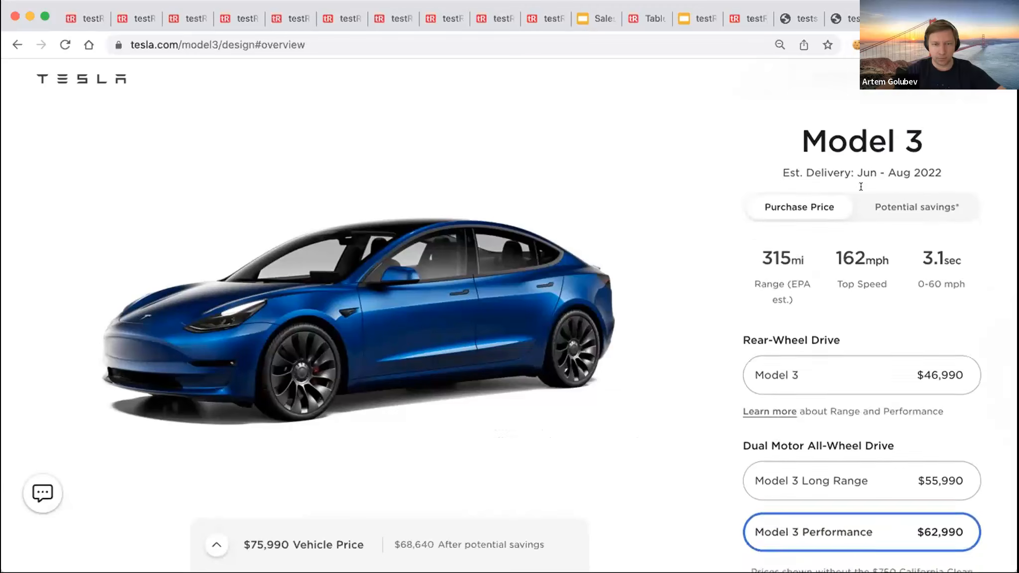
pyautogui.scroll(-5, 860, 185)
pyautogui.scroll(-1, 860, 186)
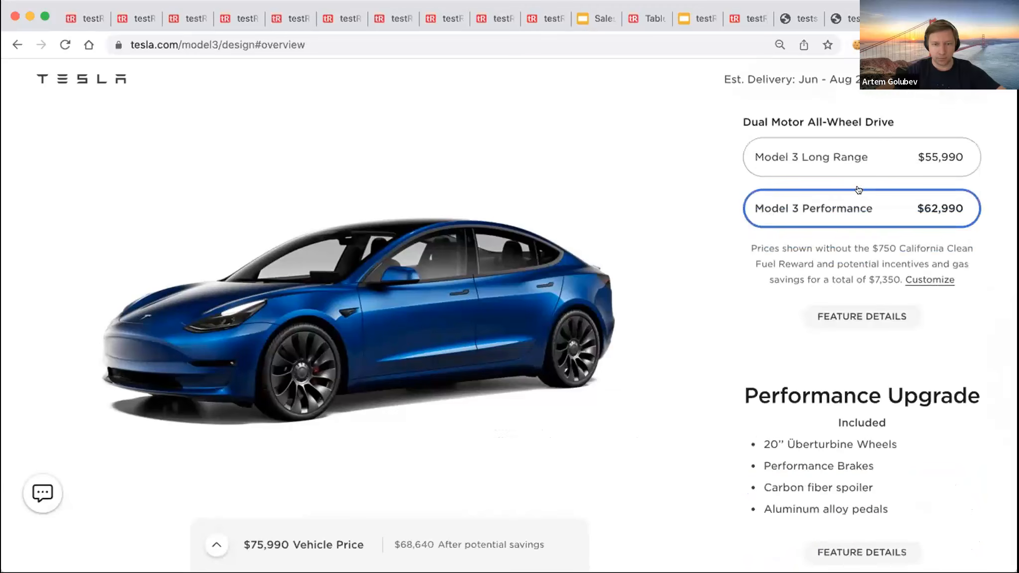
pyautogui.scroll(-5, 859, 189)
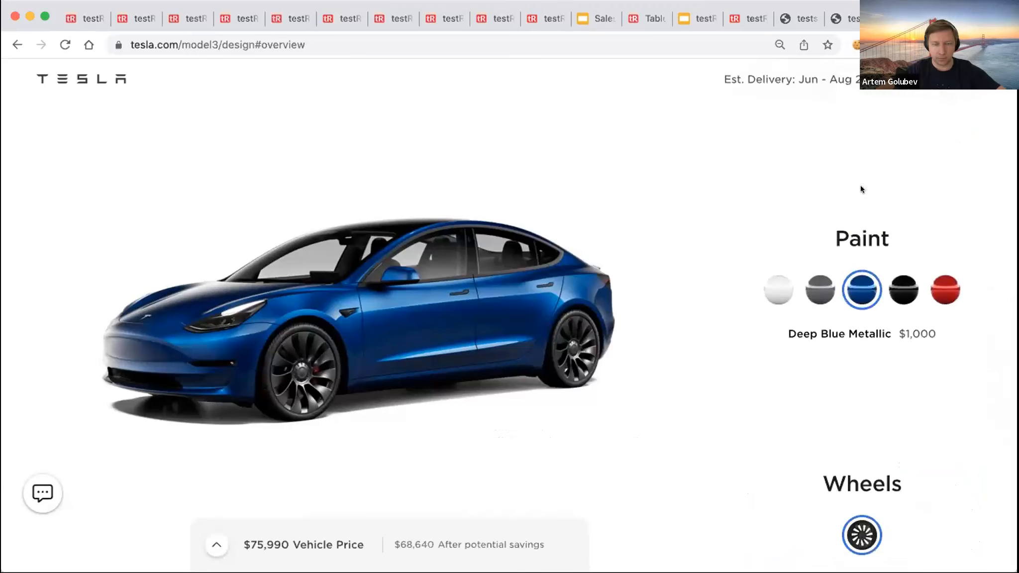
pyautogui.click(906, 45)
pyautogui.click(866, 86)
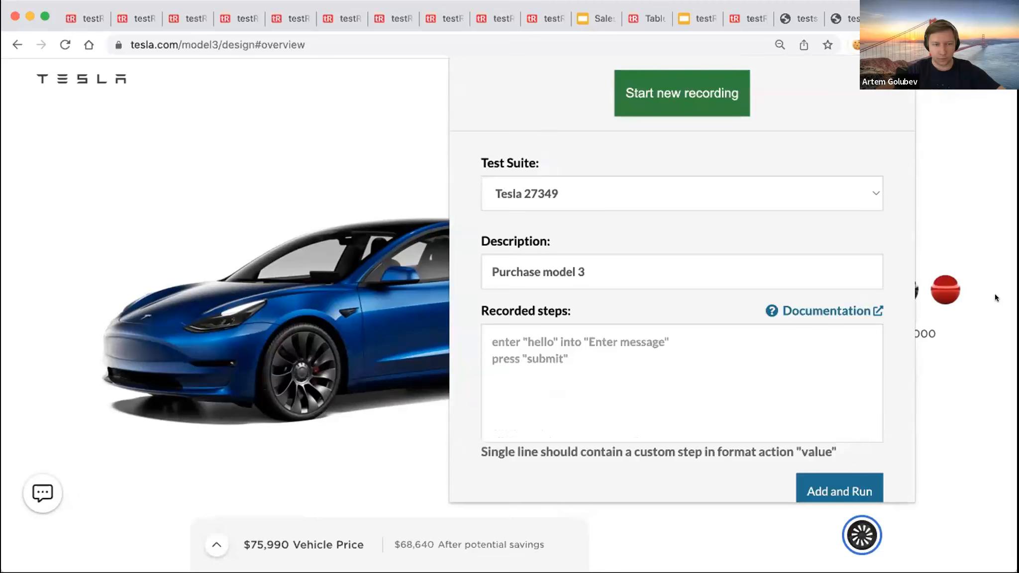
pyautogui.click(971, 199)
# - Inspect main#main-content in DevTools to find its scroll-container class, then close DevTools
pyautogui.rightClick(851, 135)
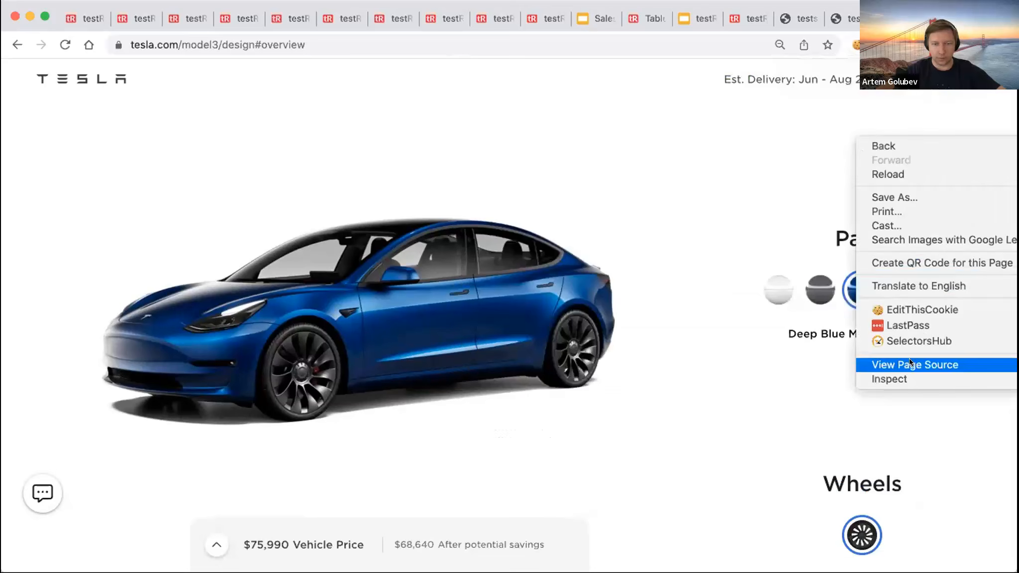
pyautogui.click(908, 379)
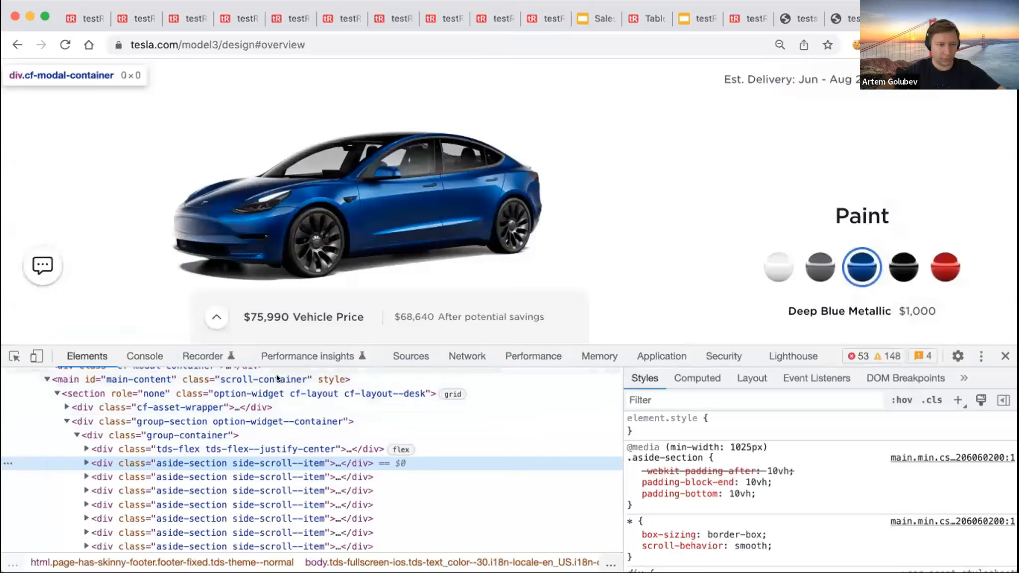
pyautogui.click(278, 379)
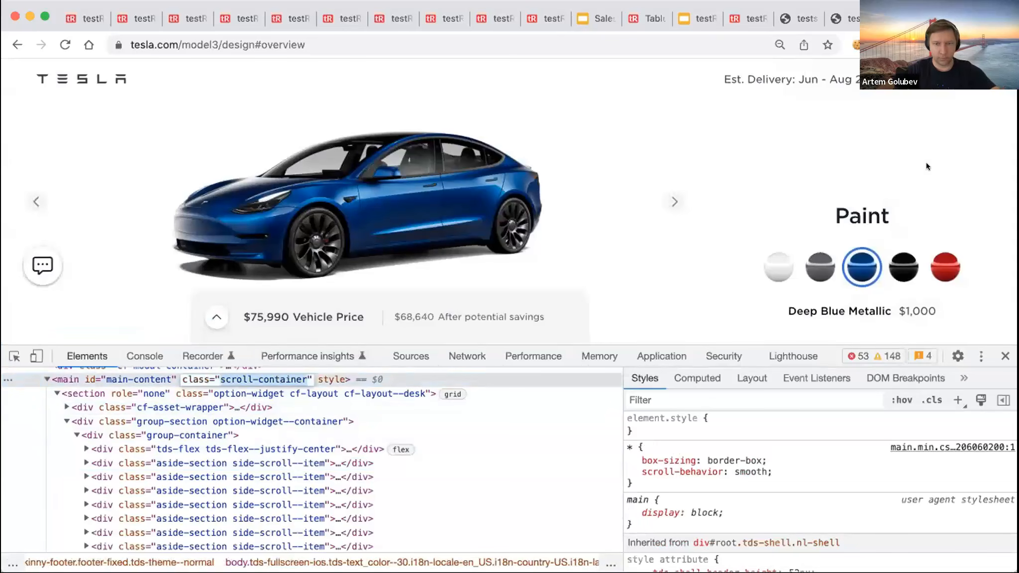
pyautogui.click(1005, 355)
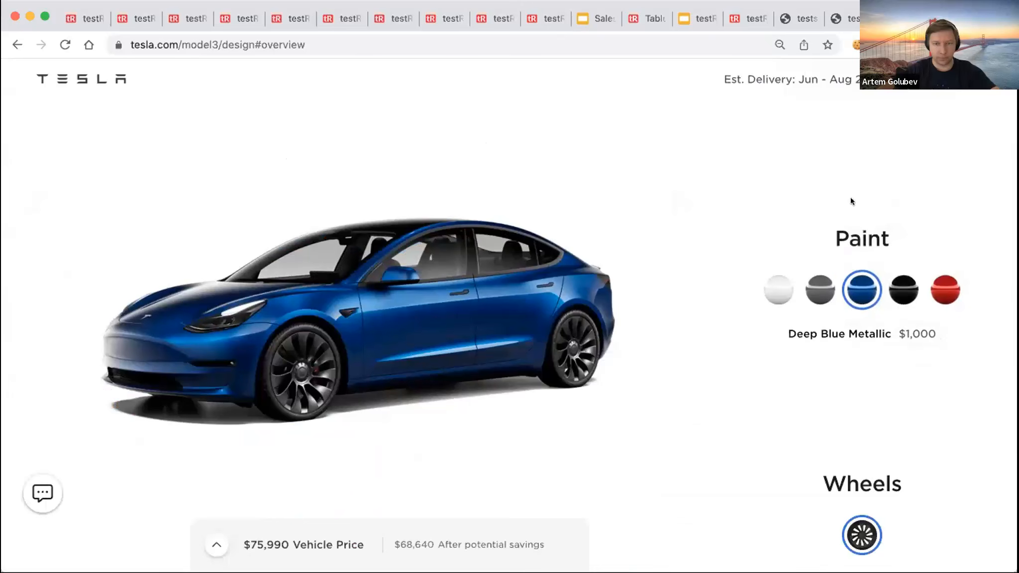
pyautogui.click(135, 19)
# - Change both scroll steps to scroll down on "scroll-container"
pyautogui.click(891, 146)
pyautogui.click(400, 291)
pyautogui.write('on "')
pyautogui.write('scroll-container')
pyautogui.write('"')
pyautogui.tripleClick(433, 296)
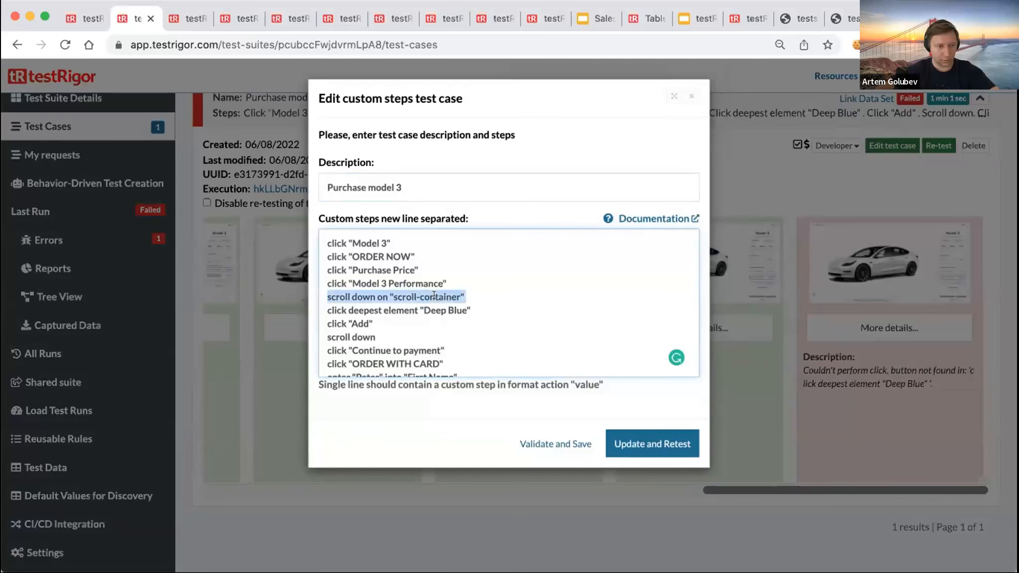
pyautogui.press('super+c')
pyautogui.tripleClick(385, 332)
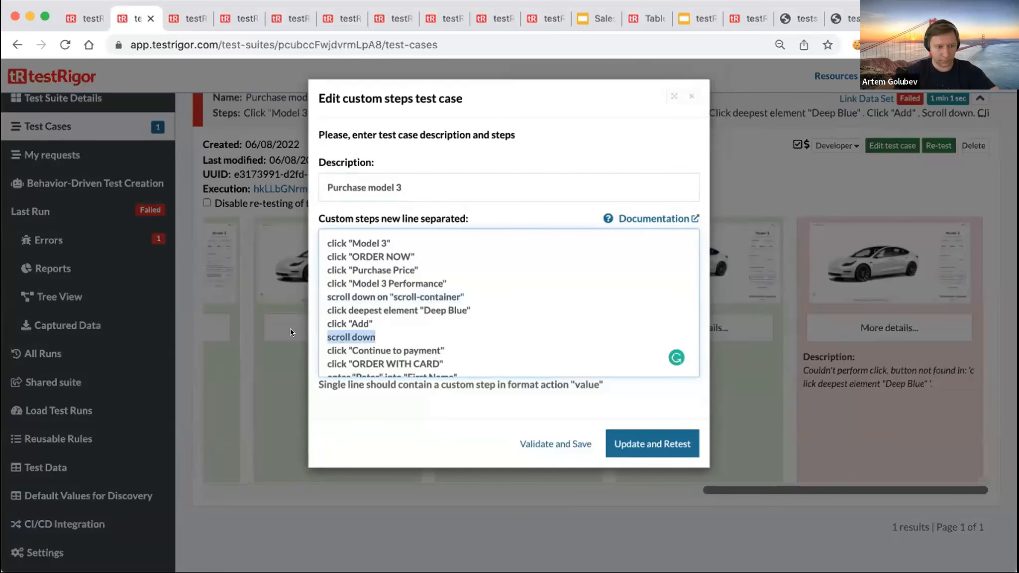
pyautogui.press('super+v')
pyautogui.press('BackSpace')
# - Add until page contains "Paint" and "Continue to payment" to the two scroll steps, then retest
pyautogui.click(473, 281)
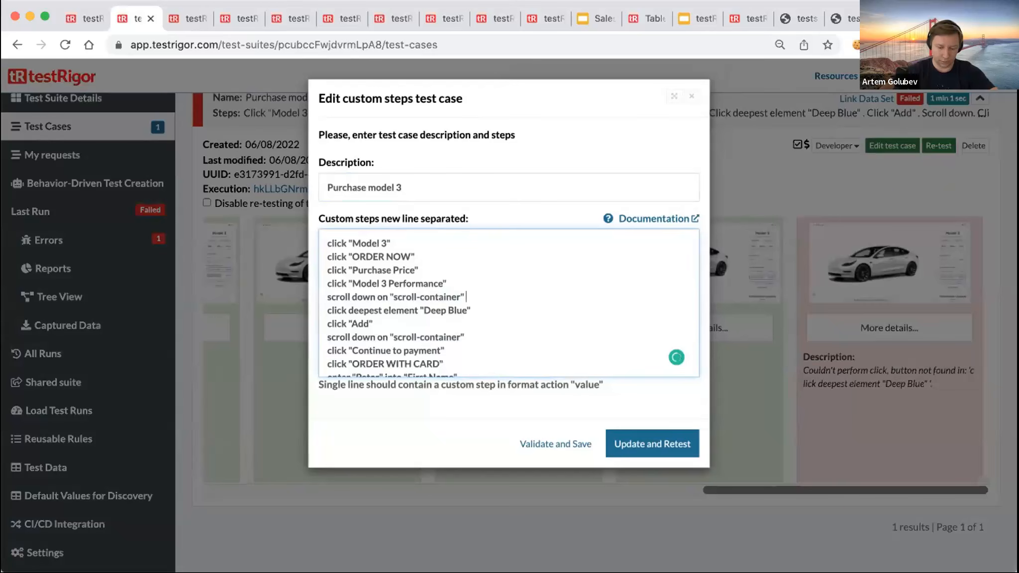
pyautogui.write('until p')
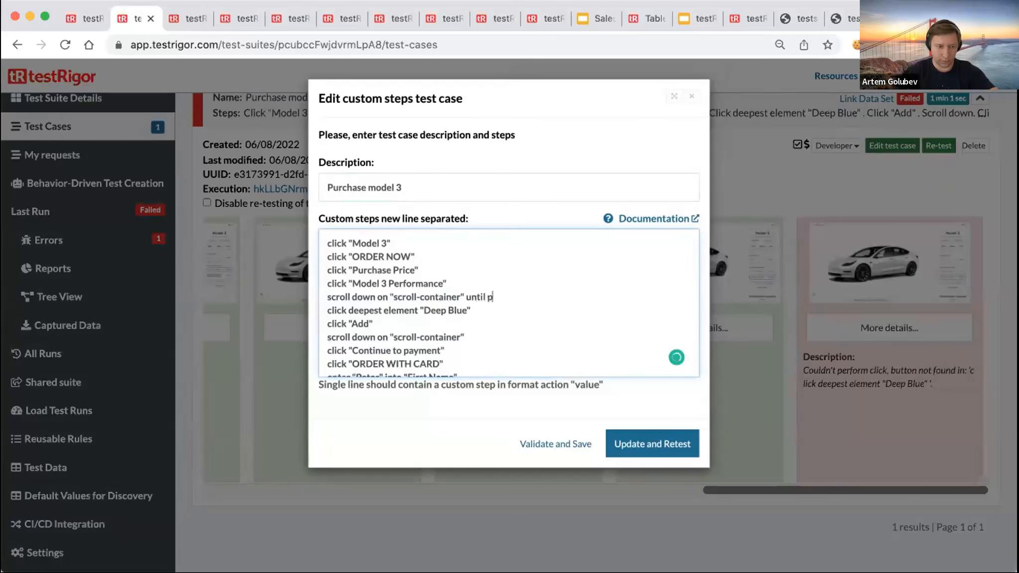
pyautogui.write('age contains "Paint"')
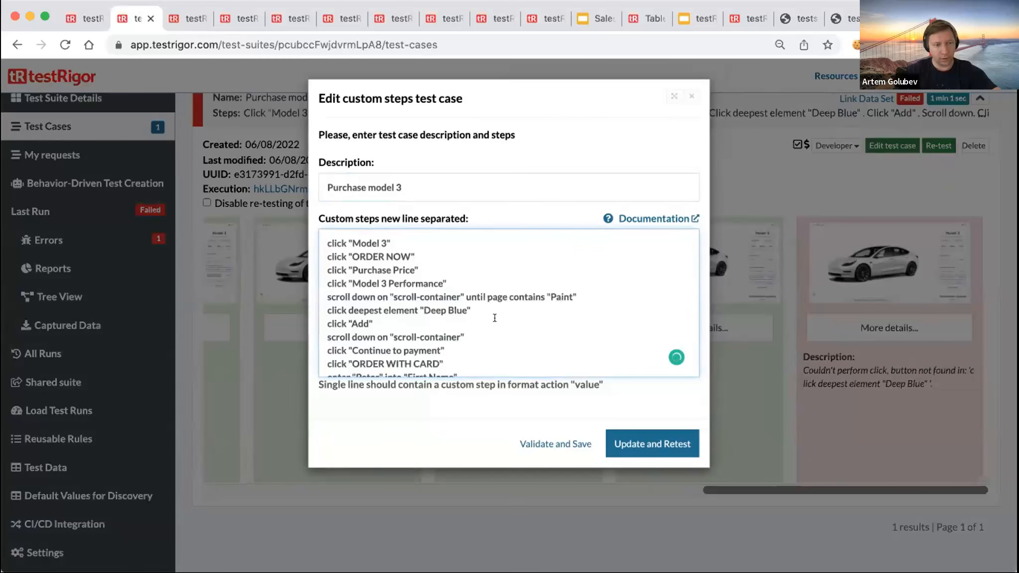
pyautogui.moveTo(447, 352); pyautogui.dragTo(342, 349)
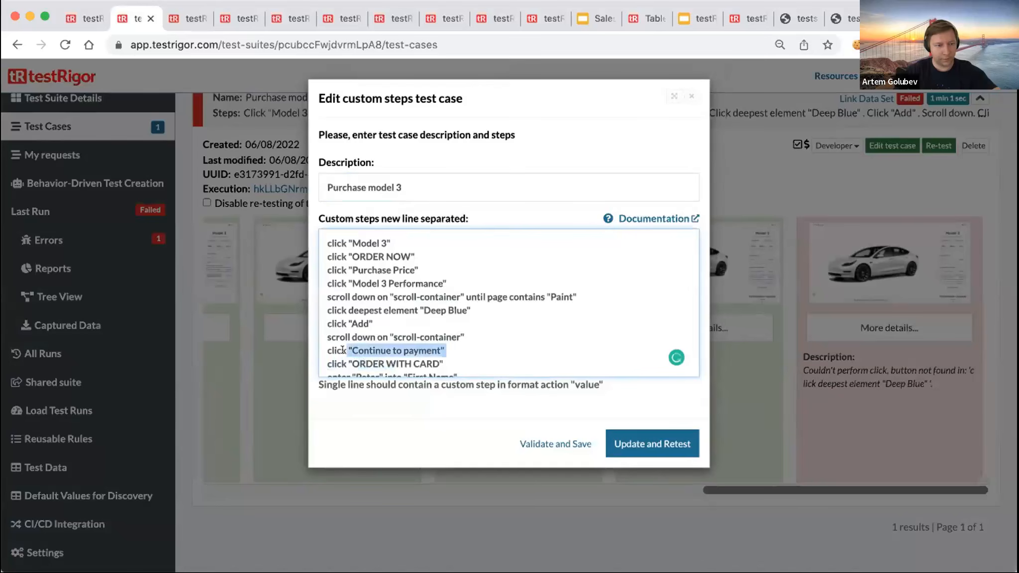
pyautogui.click(504, 332)
pyautogui.write('until')
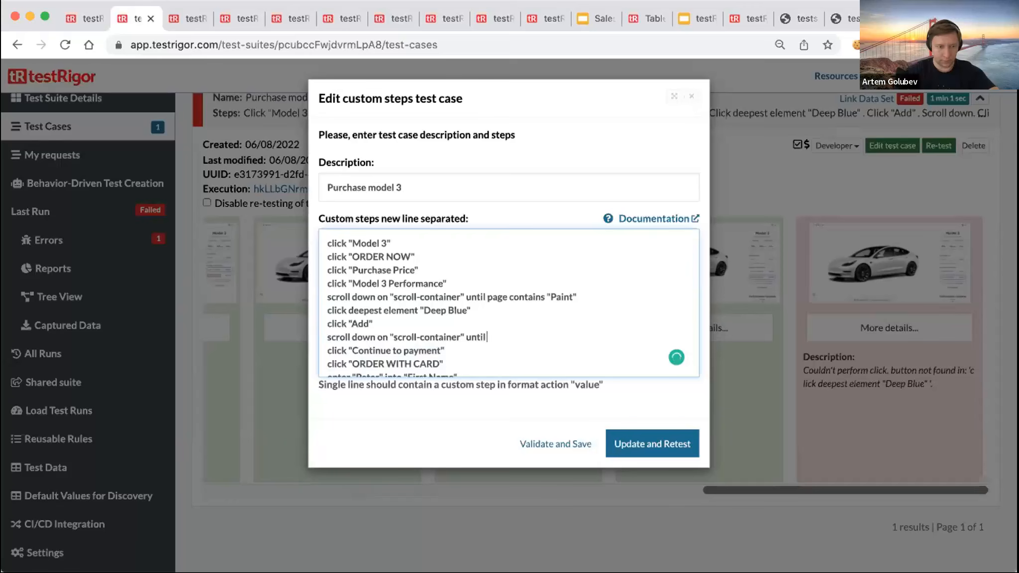
pyautogui.write(' page contains')
pyautogui.press('super+v')
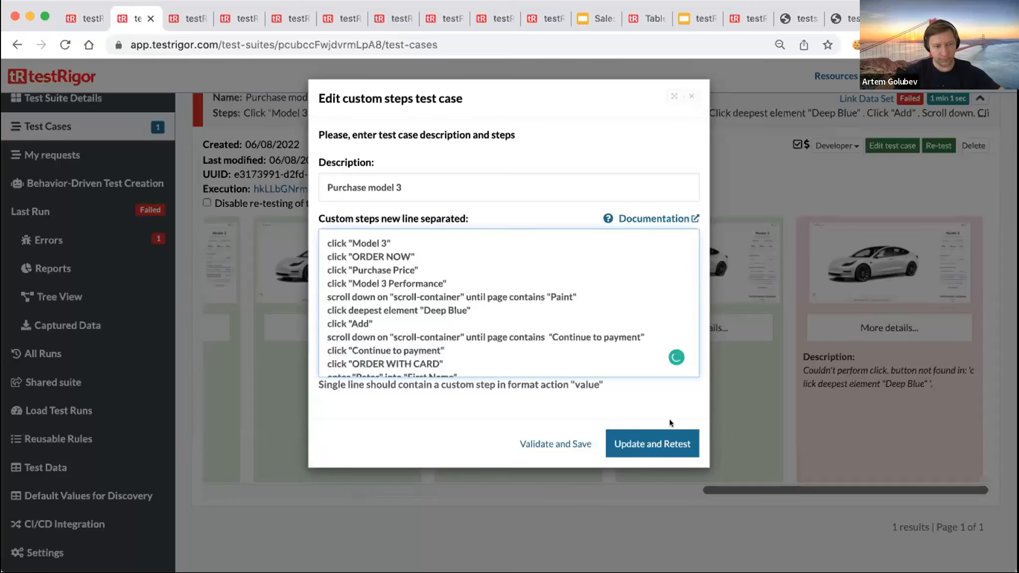
pyautogui.click(650, 437)
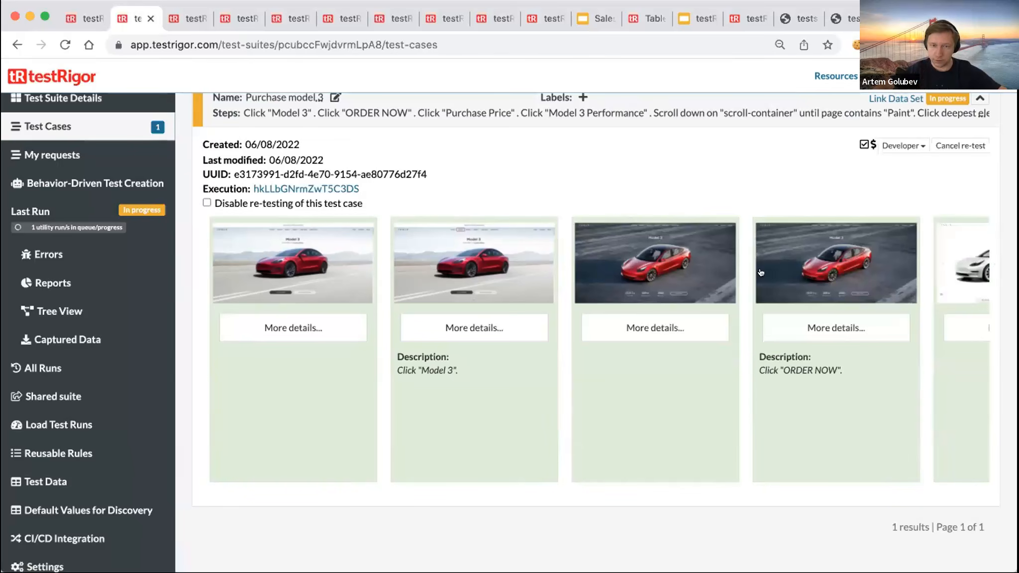
# - Scroll right along the re-test's screenshot strip to follow new steps past click "Purchase Price"
pyautogui.hscroll(6, 760, 272)
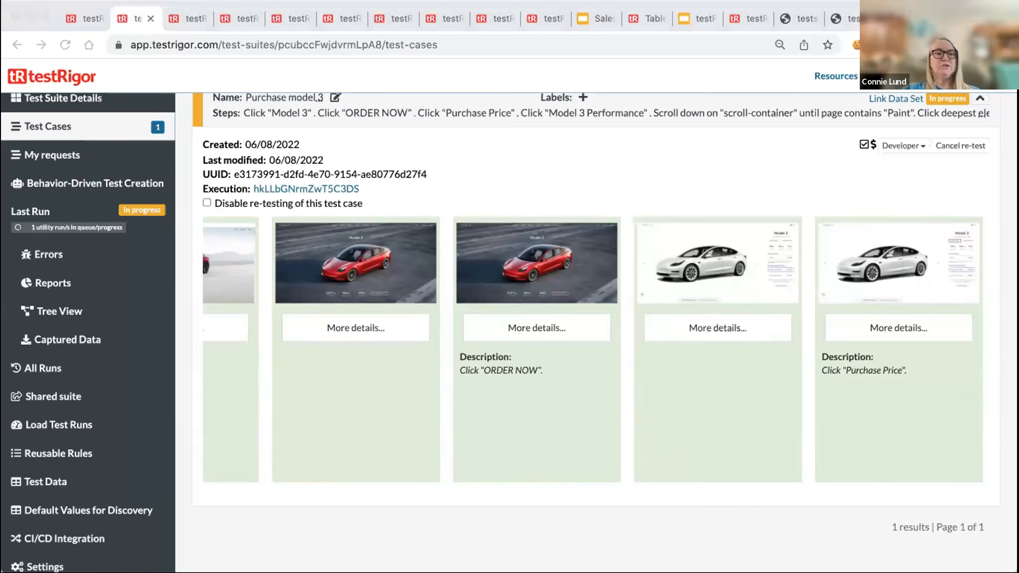
pyautogui.hscroll(1, 599, 378)
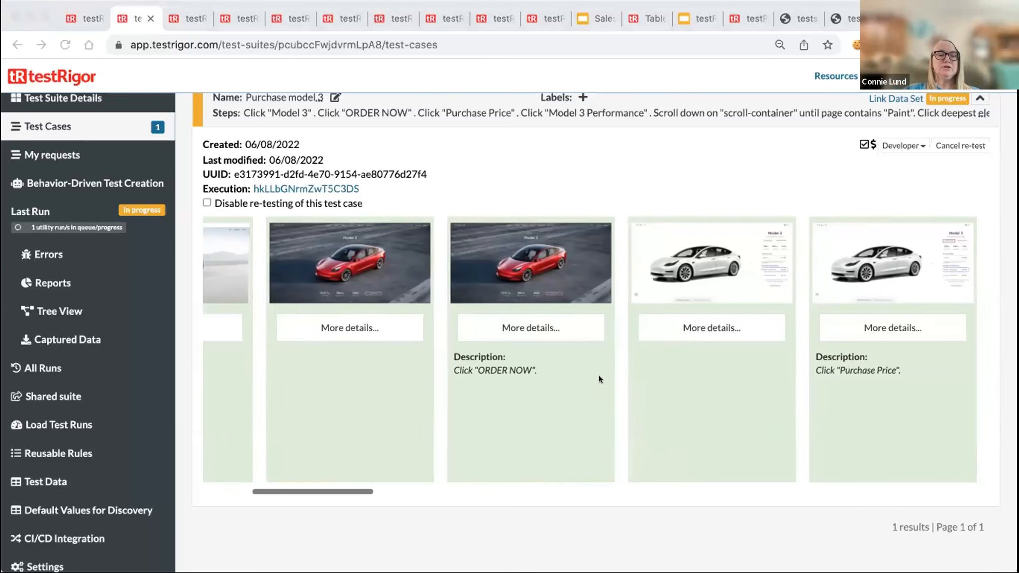
pyautogui.hscroll(10, 598, 375)
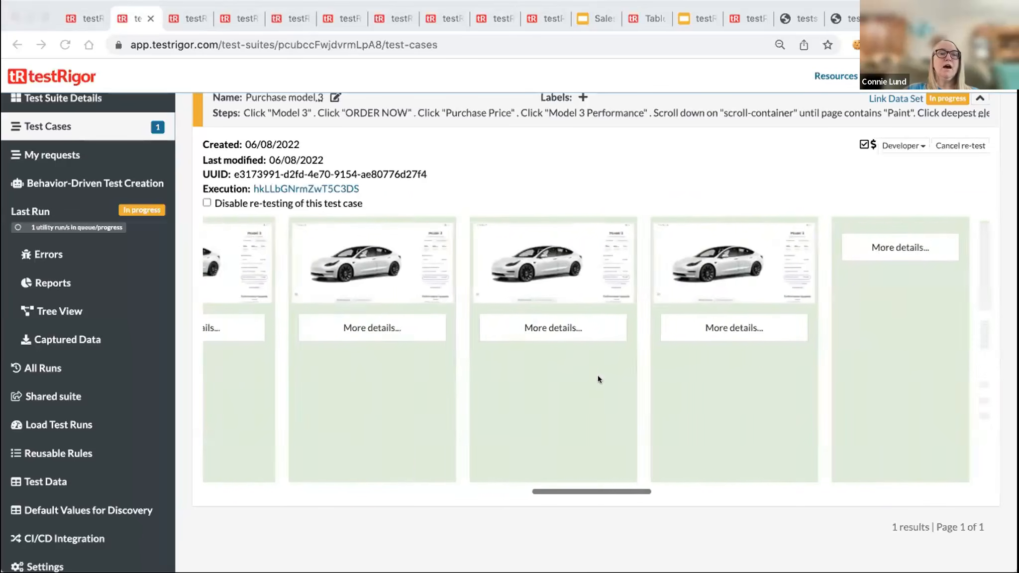
pyautogui.hscroll(10, 598, 376)
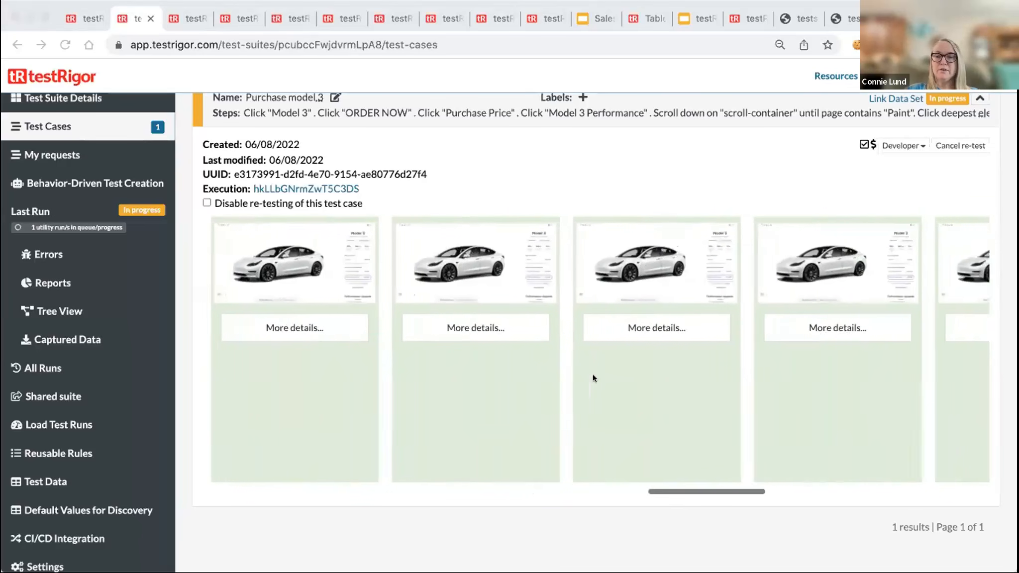
pyautogui.hscroll(10, 593, 375)
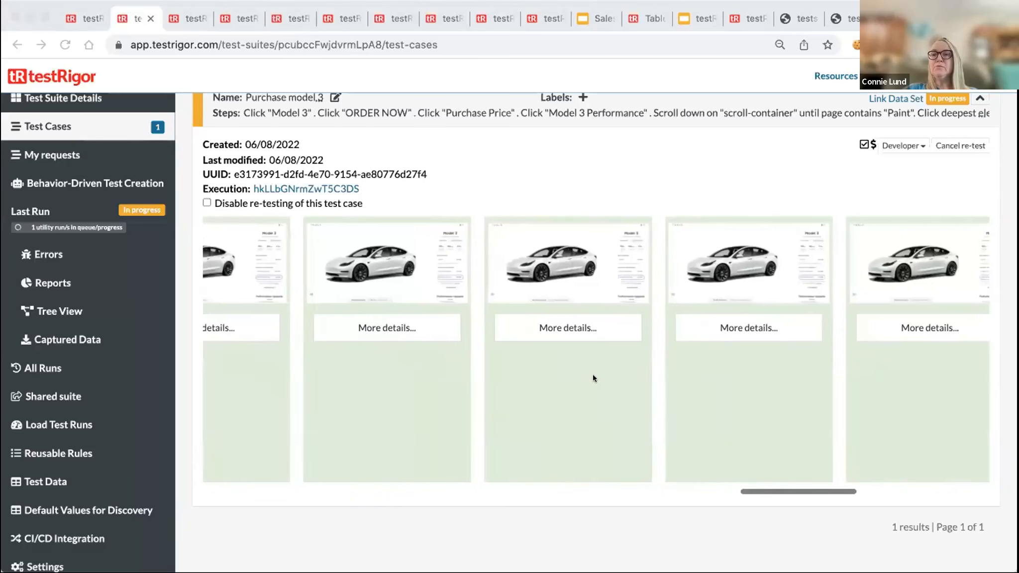